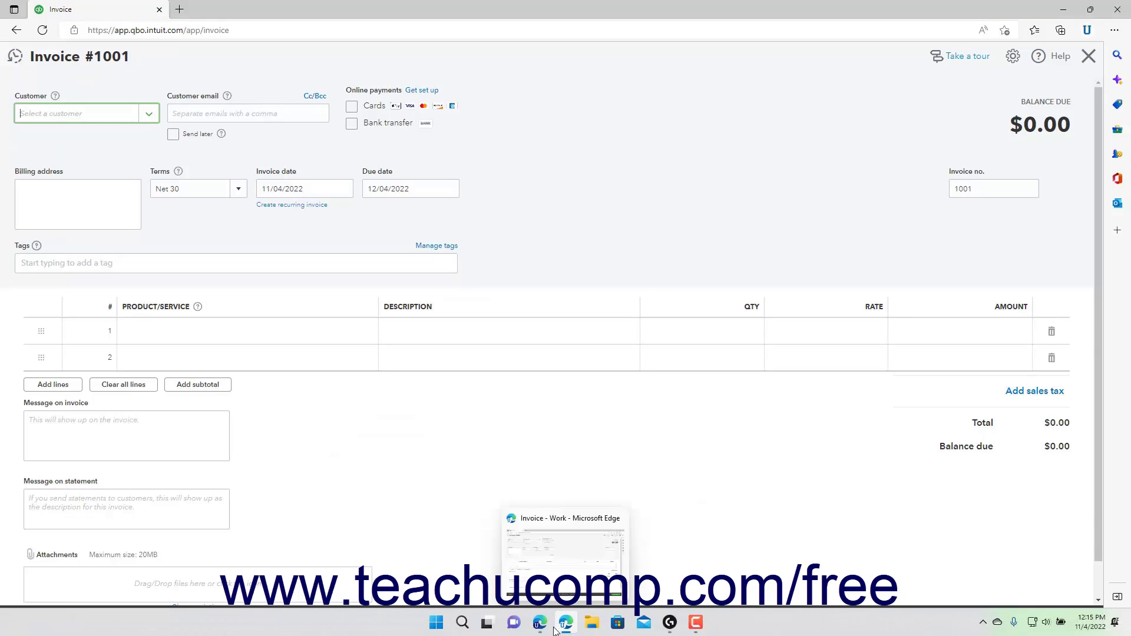
Switch to the new-layout invoice window and exit the blank invoice form without saving
left_click(539, 622)
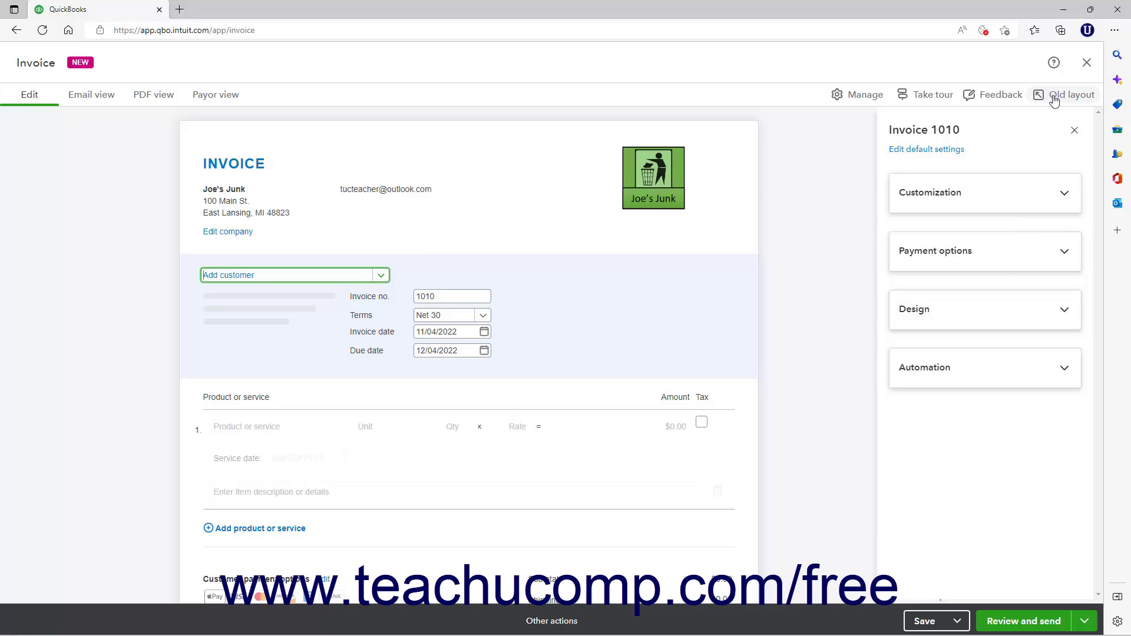
left_click(1086, 63)
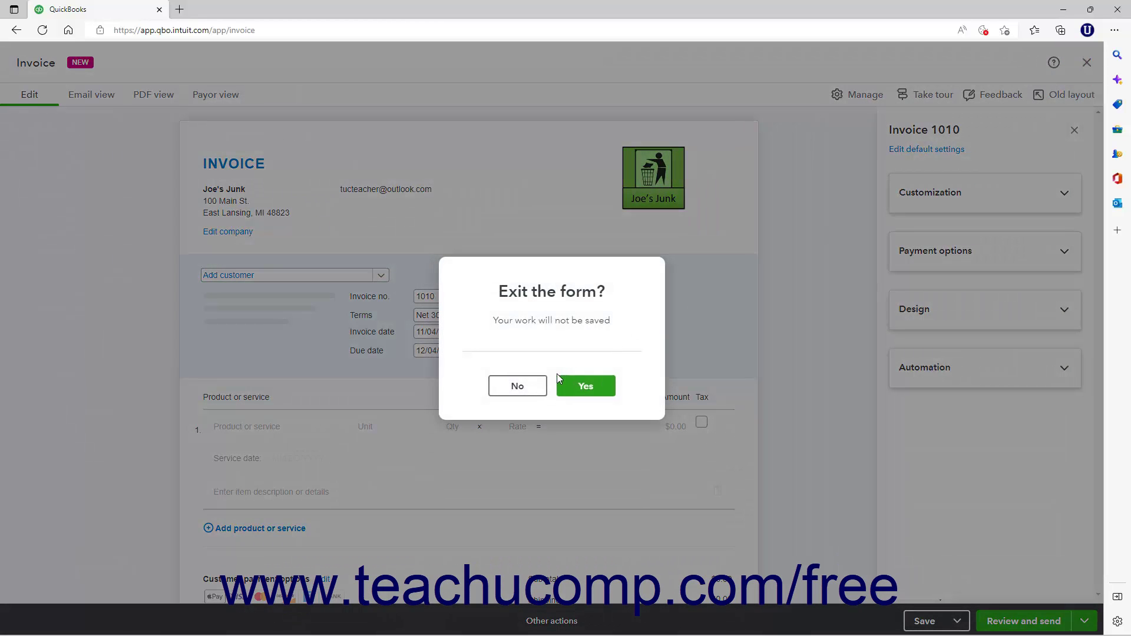
left_click(565, 387)
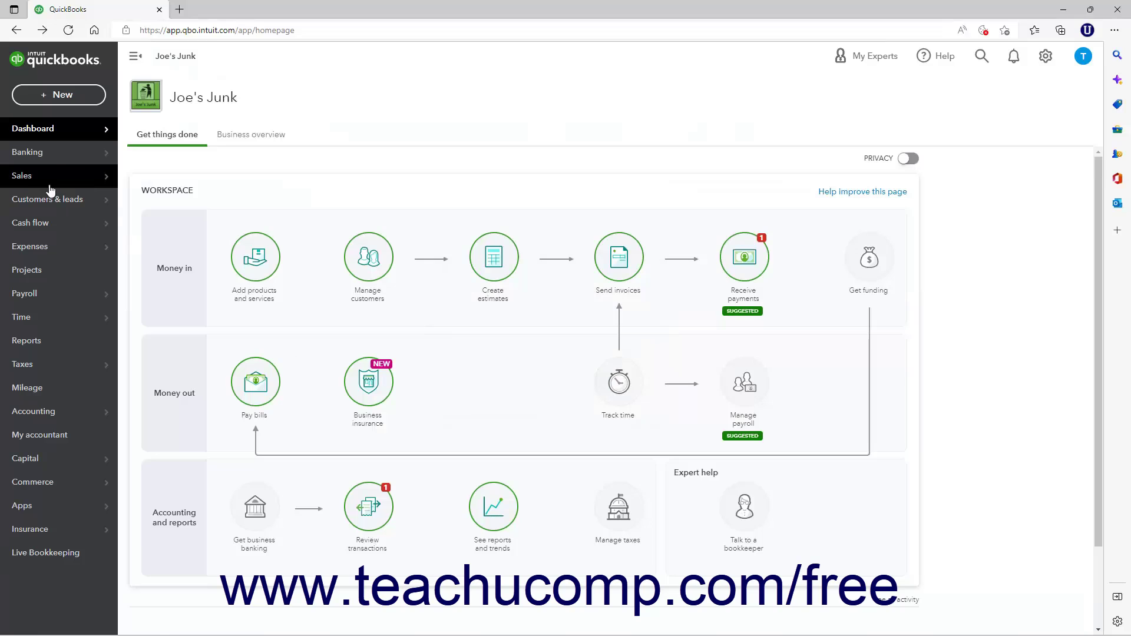
Open the Customers list under Sales and show the actions available for the first customer
mouse_move(51, 189)
left_click(157, 264)
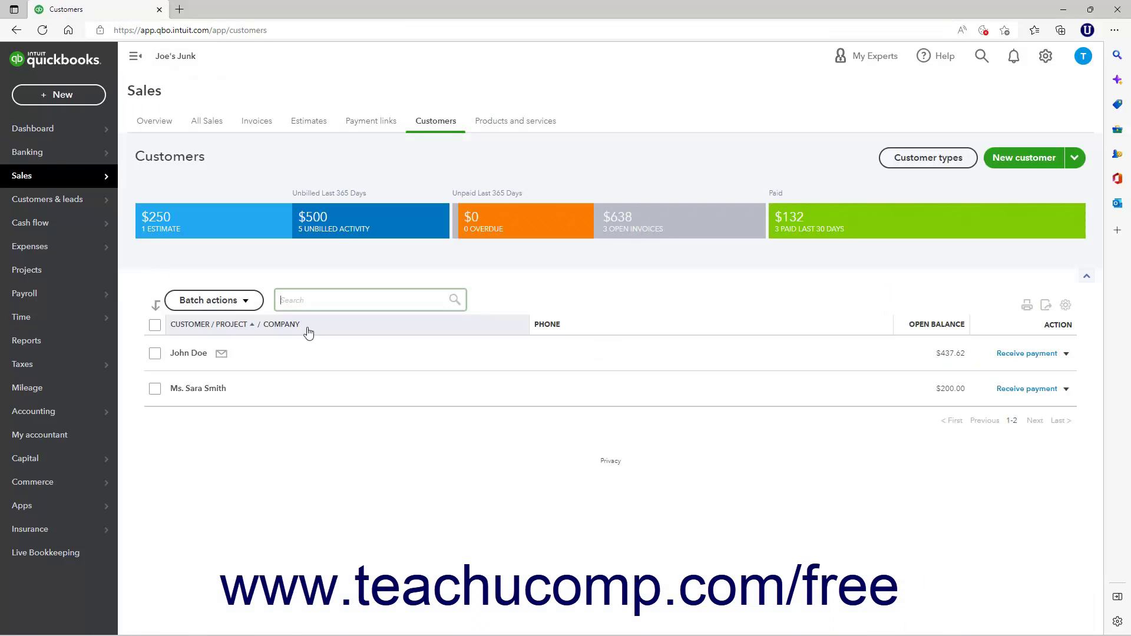
left_click(1066, 353)
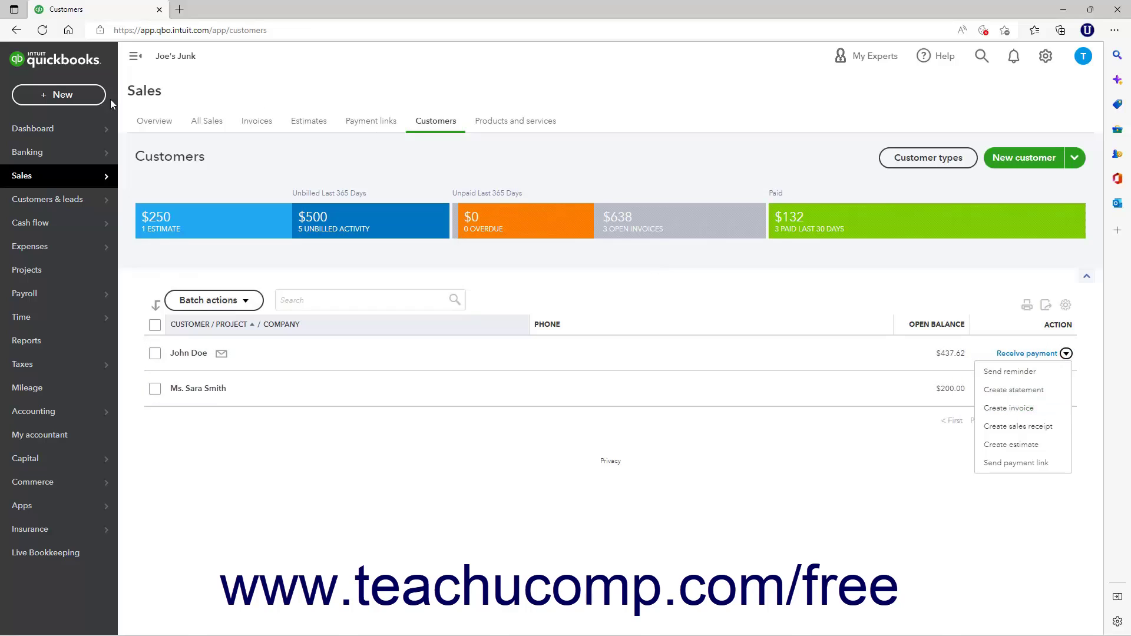
Create a new invoice and select the first existing customer in the customer list
left_click(63, 95)
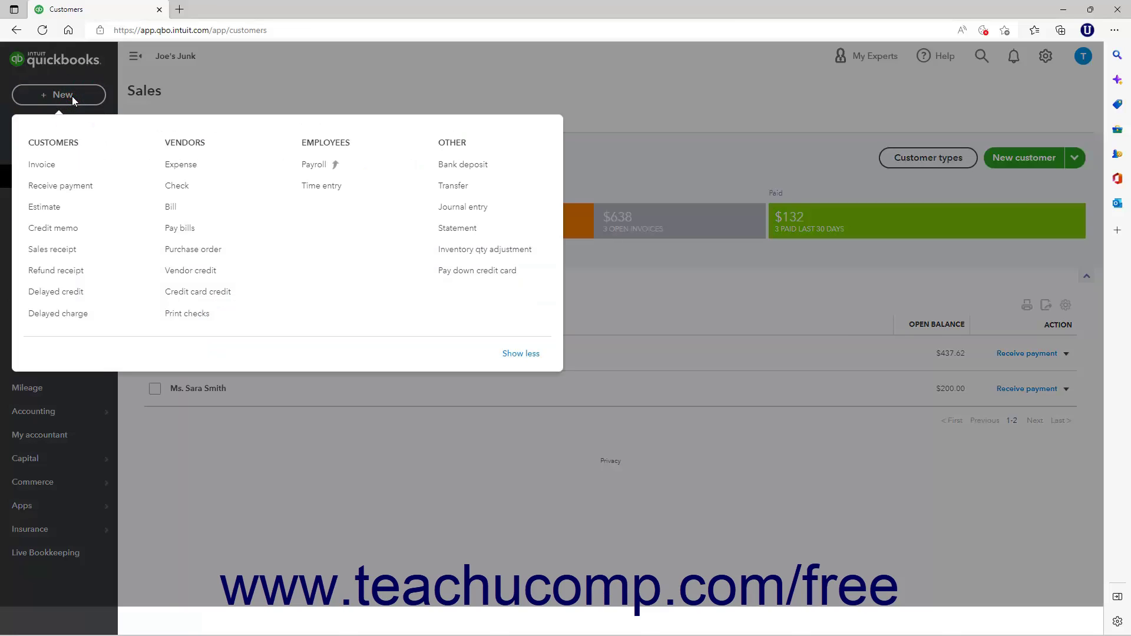
left_click(56, 169)
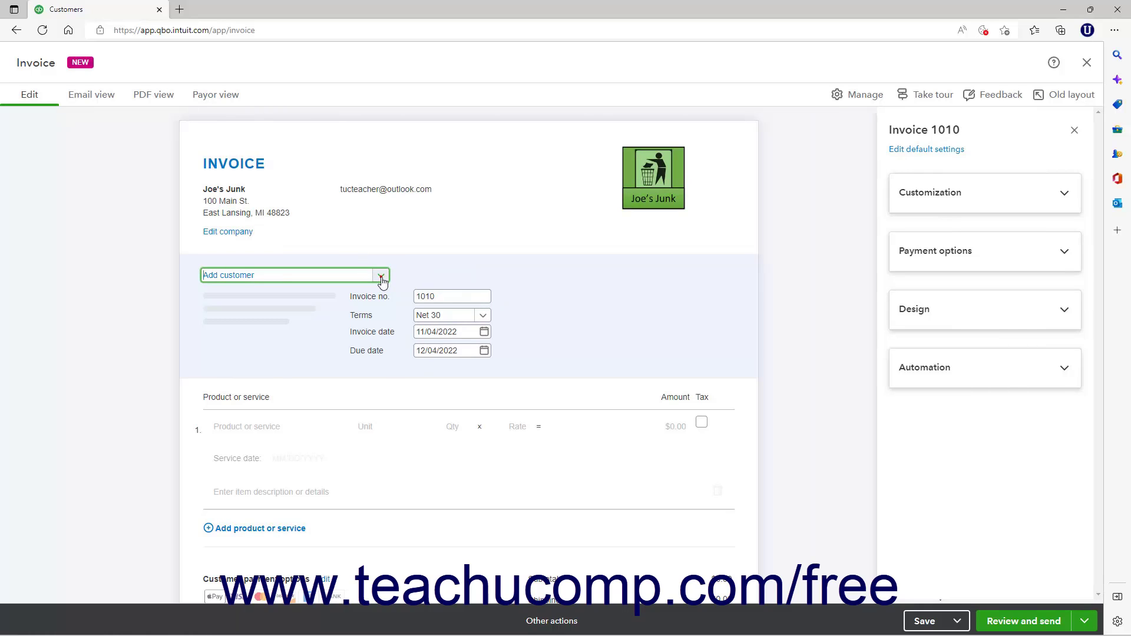
left_click(381, 276)
left_click(365, 321)
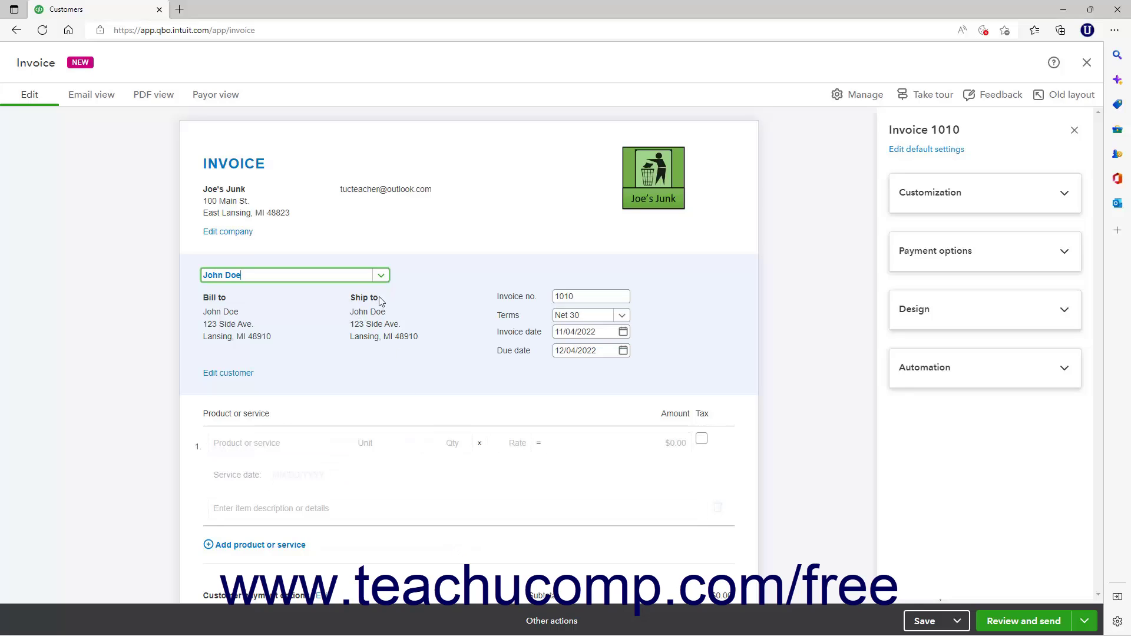
left_click(378, 275)
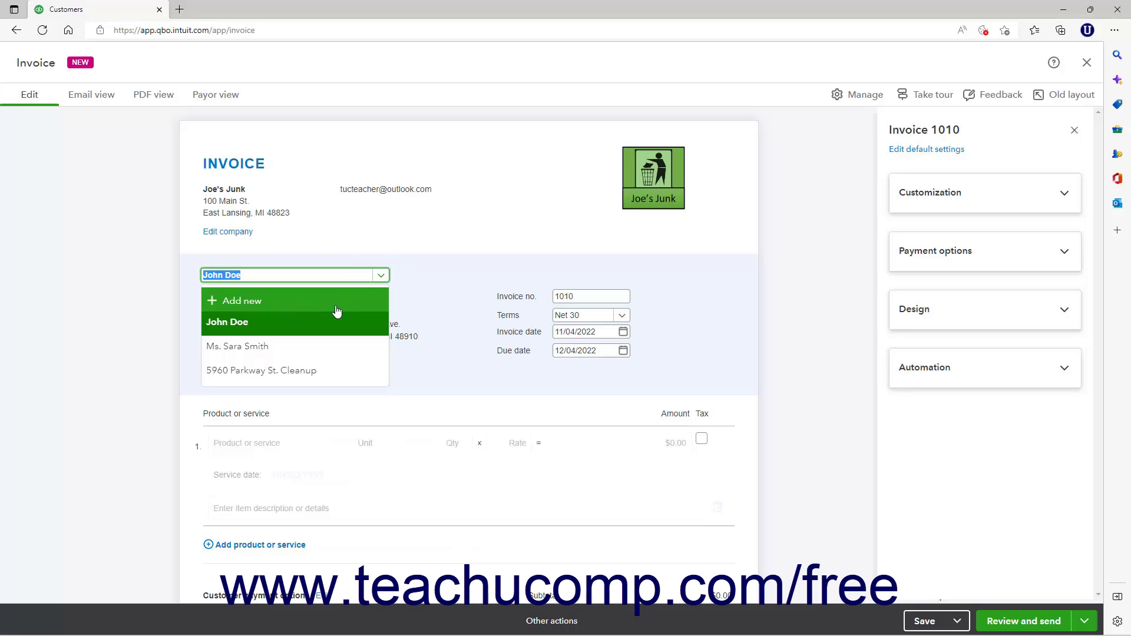
left_click(380, 277)
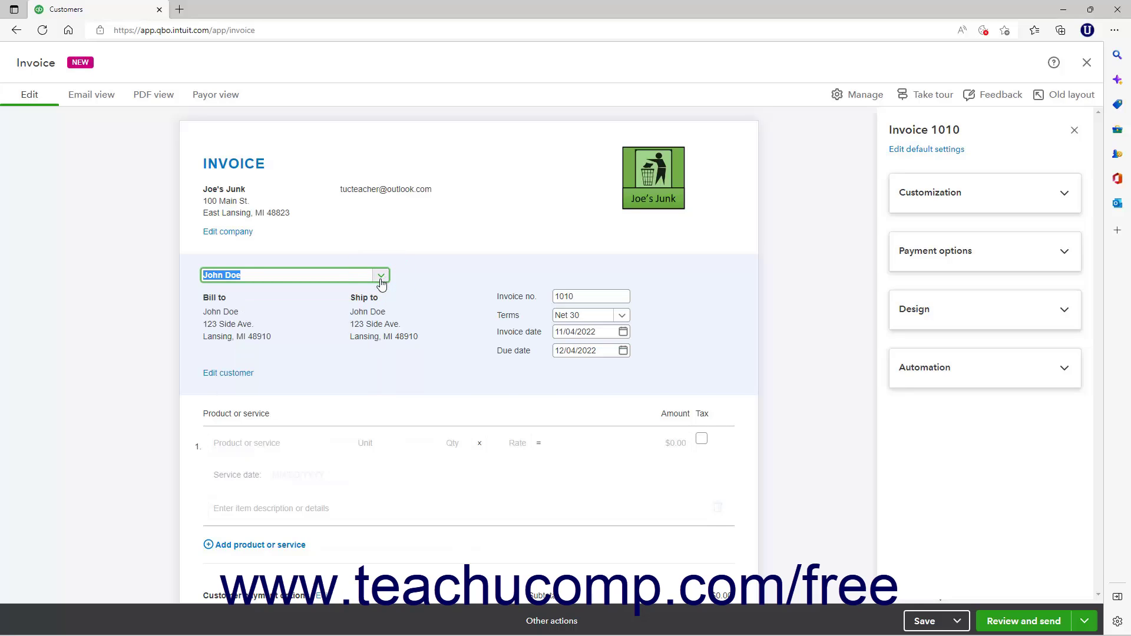
On the old-layout invoice, select St. Paul's School as the customer and enter the customer's email address
mouse_move(529, 632)
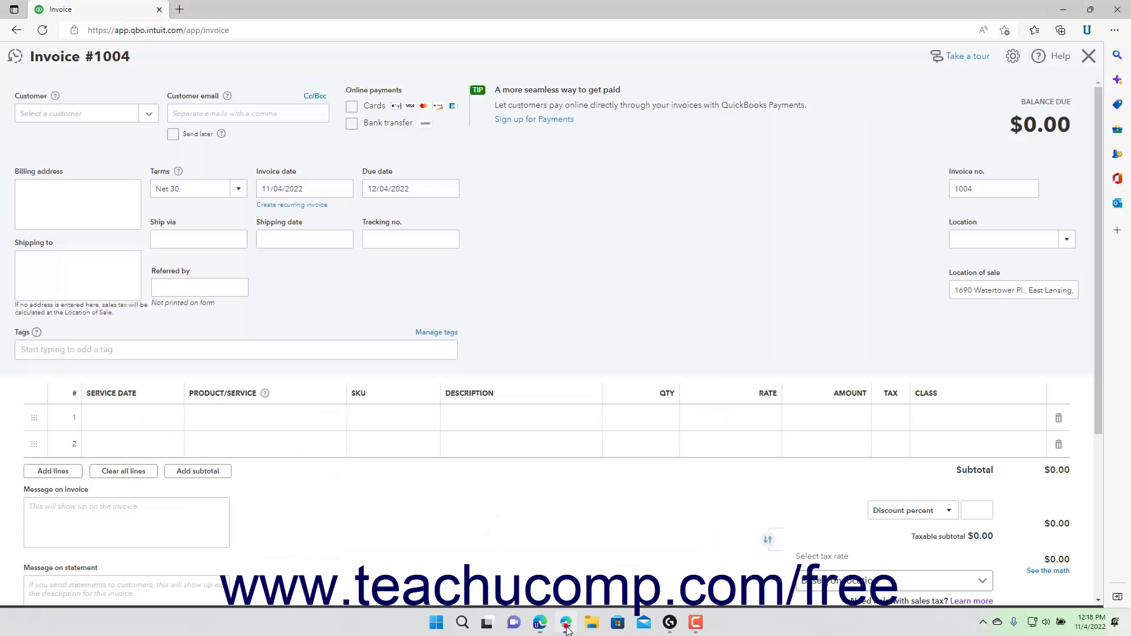
left_click(149, 113)
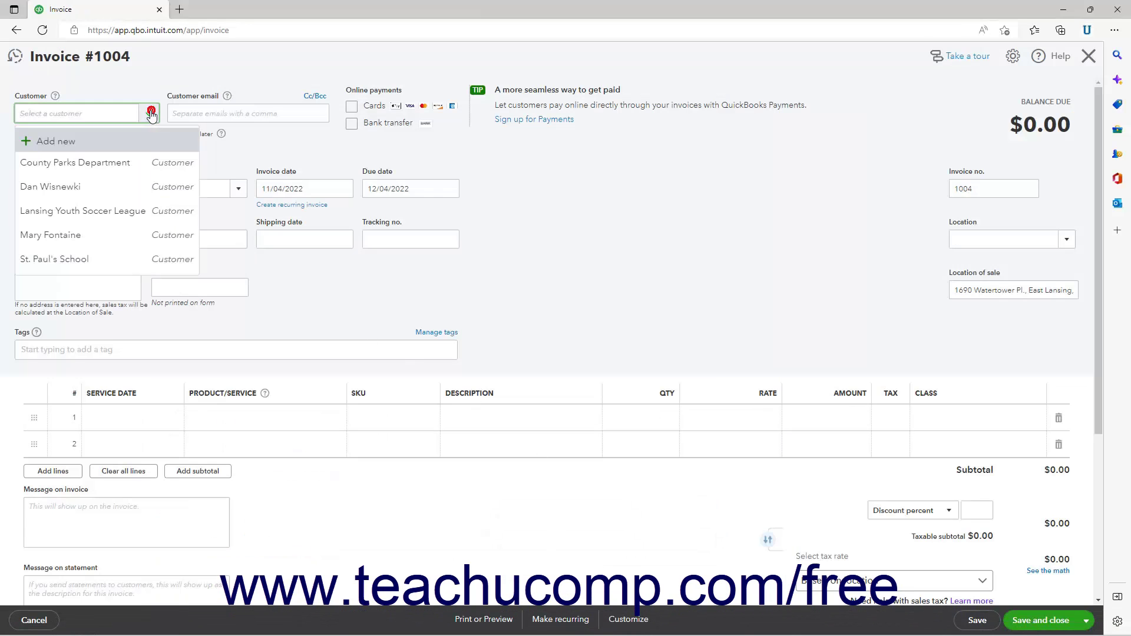
left_click(122, 258)
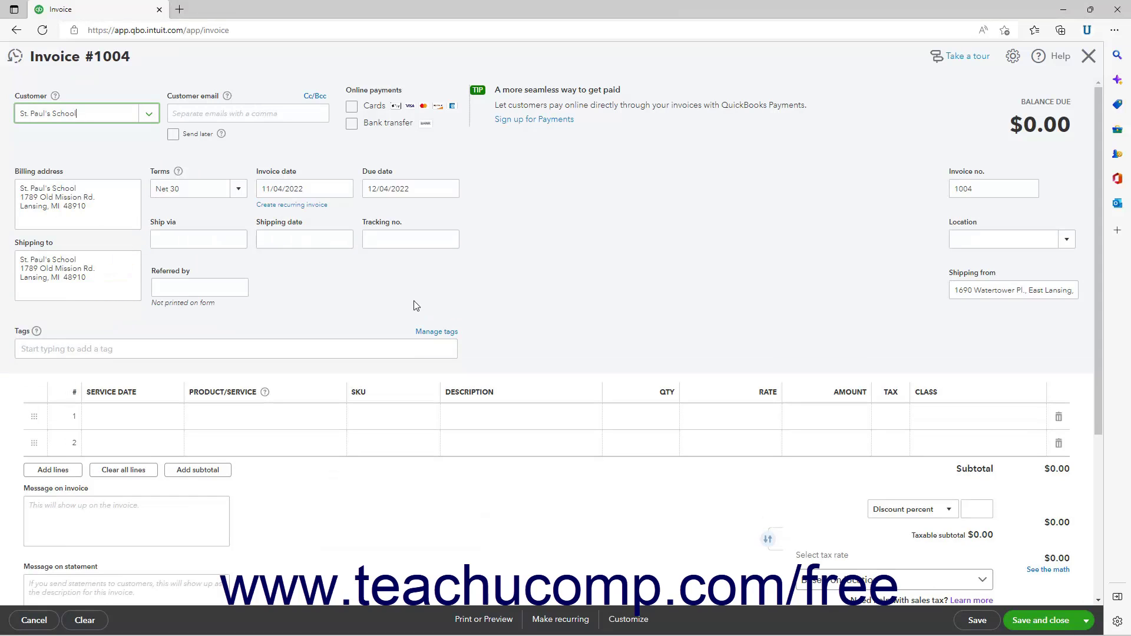
left_click(245, 113)
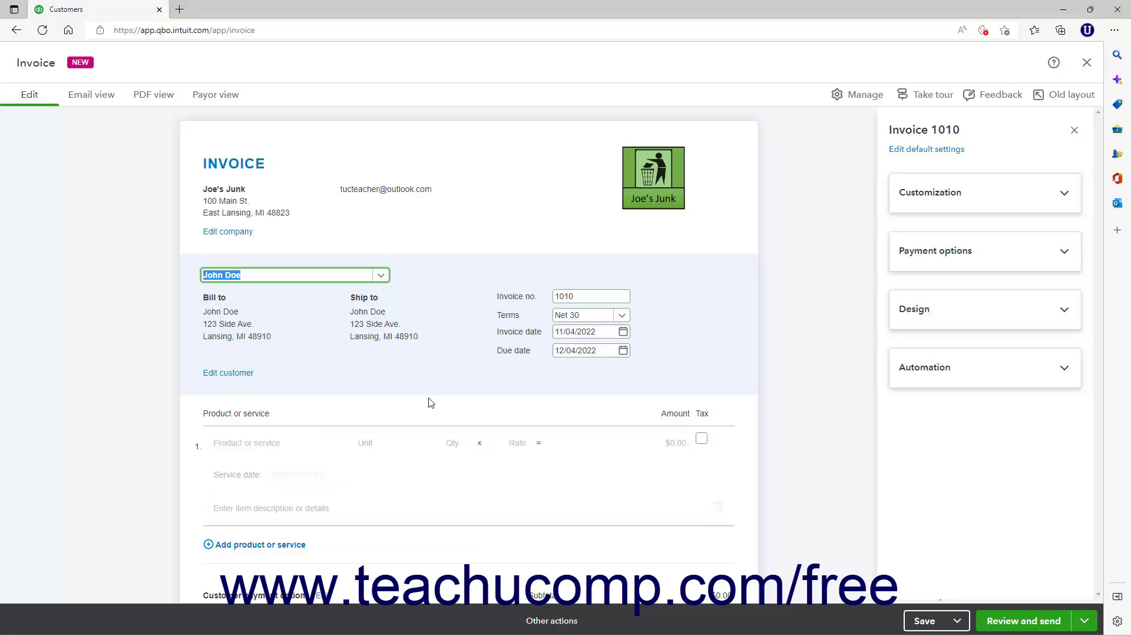
View the customer details form from the new-layout invoice and the Cc/Bcc fields on the old-layout invoice, closing both without changes
left_click(247, 379)
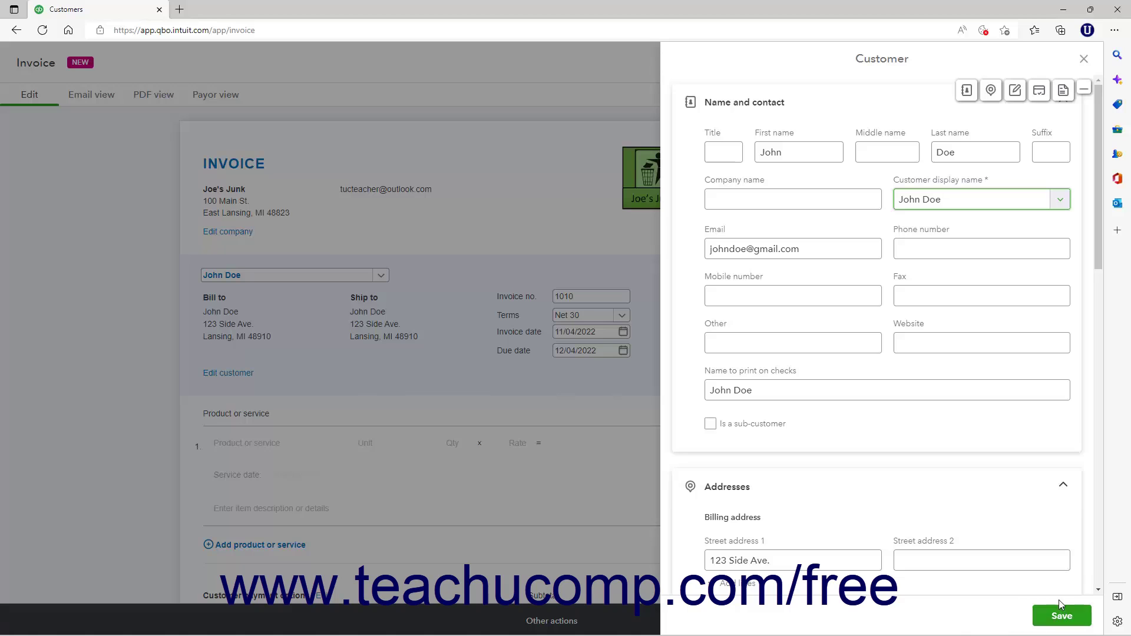
left_click(1083, 61)
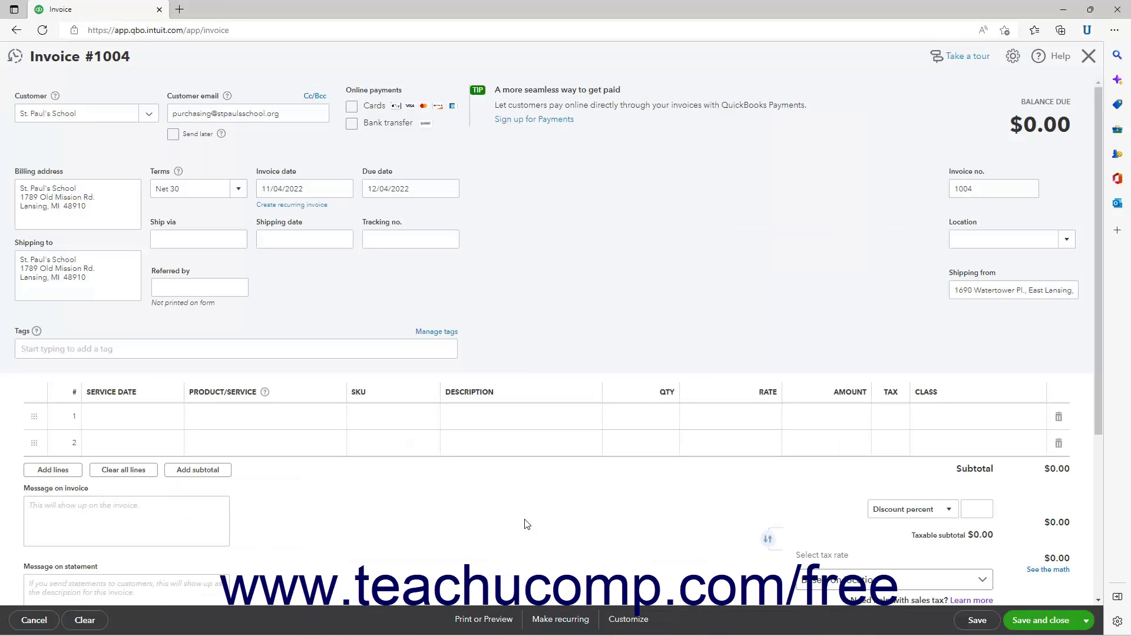
left_click(317, 96)
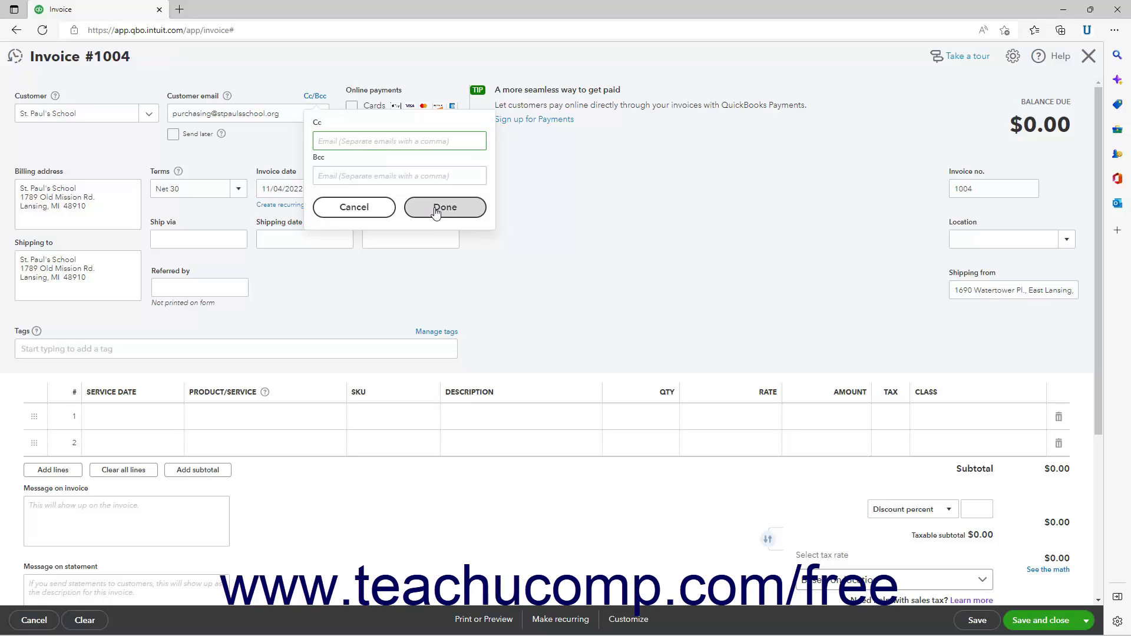
left_click(373, 207)
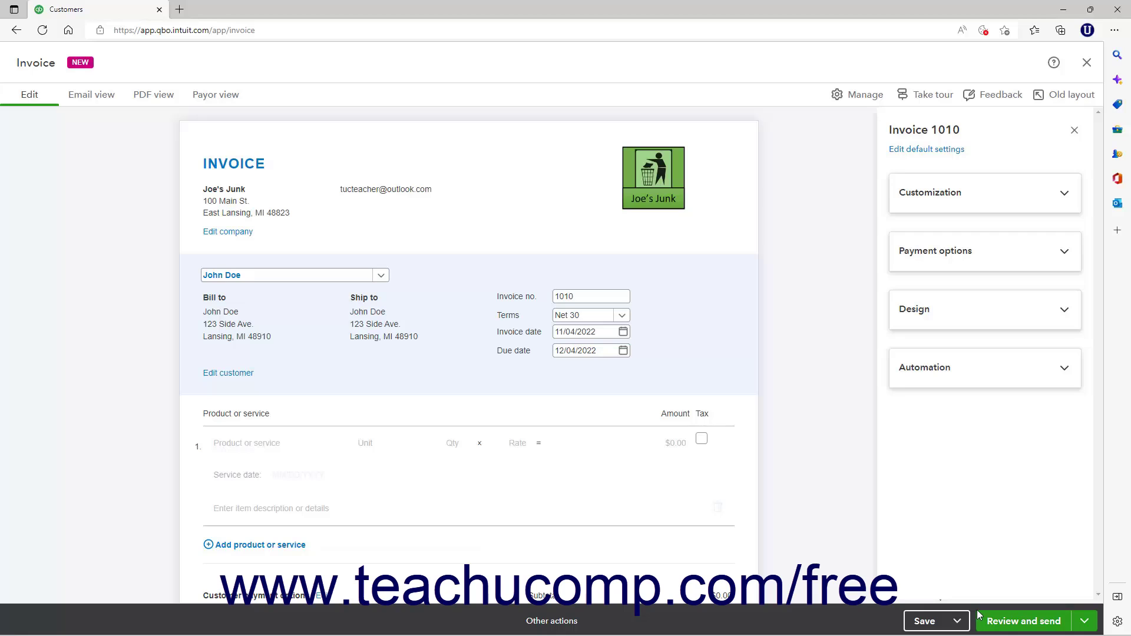
Enable the Send later option on the old-layout invoice for St. Paul's School
mouse_move(593, 630)
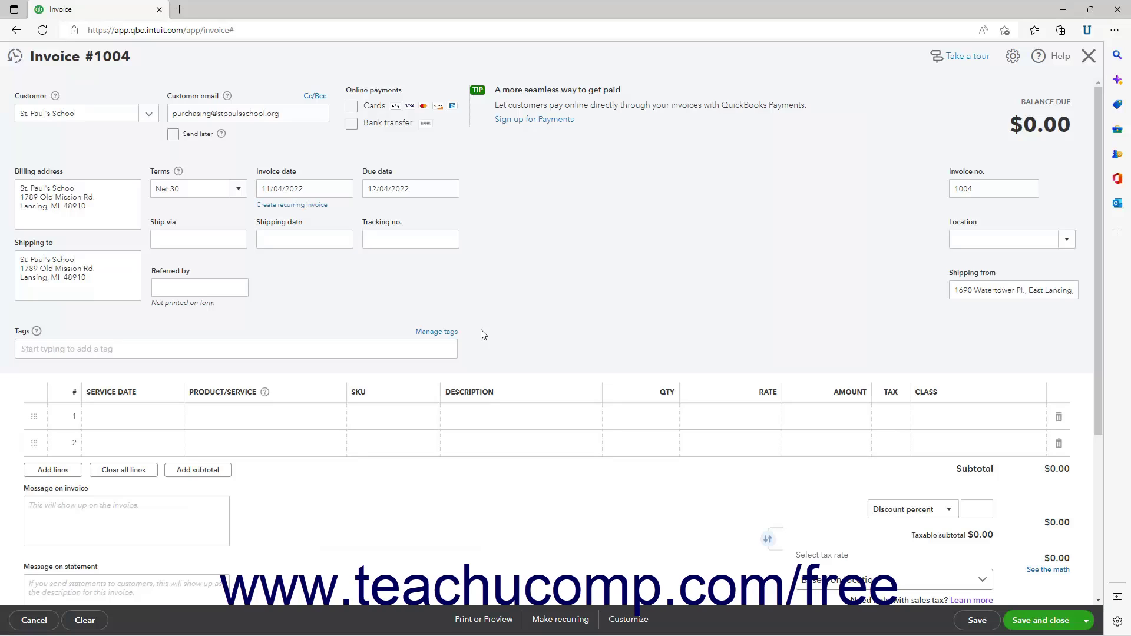
left_click(174, 136)
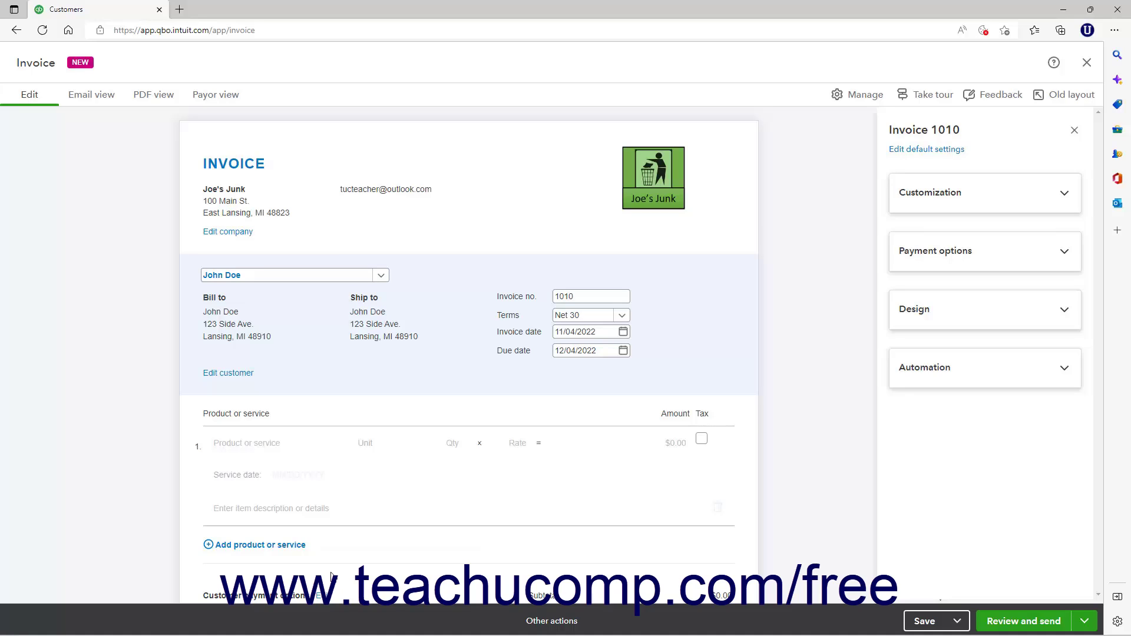
Compare the customer payment options on the new-layout invoice with the online payment settings on the old-layout invoice
scroll(406, 574, "down", 1)
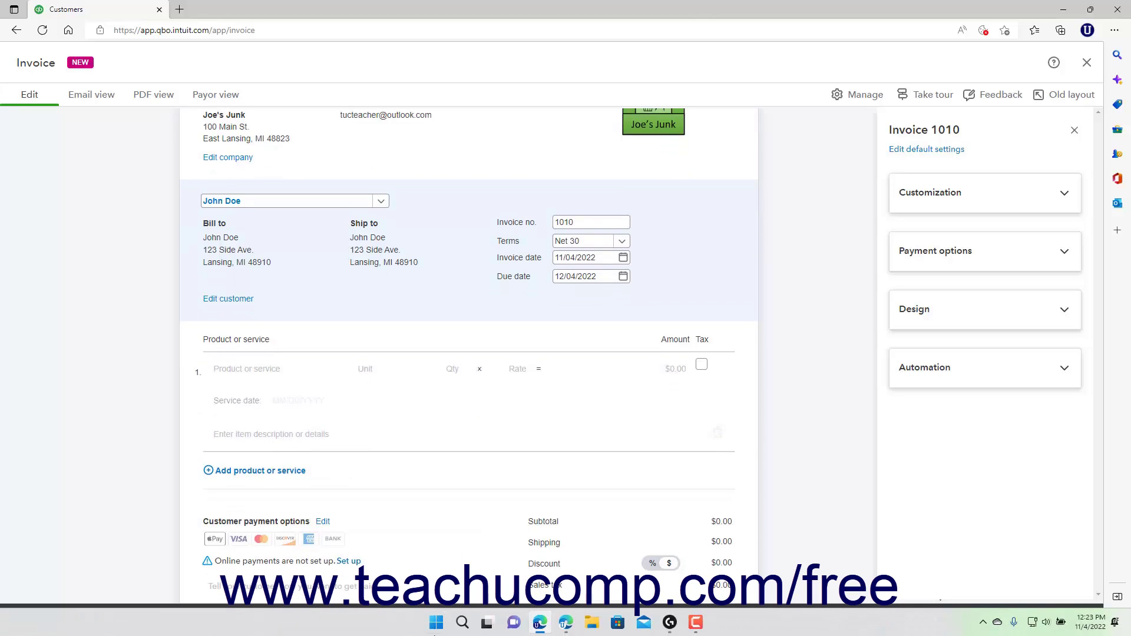
left_click(567, 623)
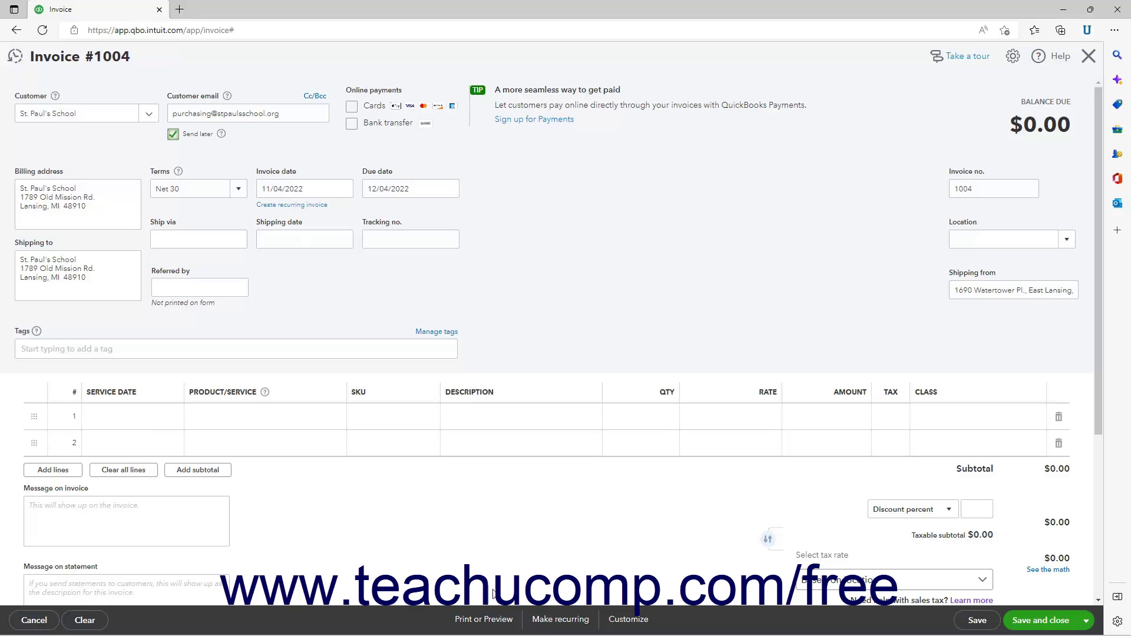
left_click(526, 616)
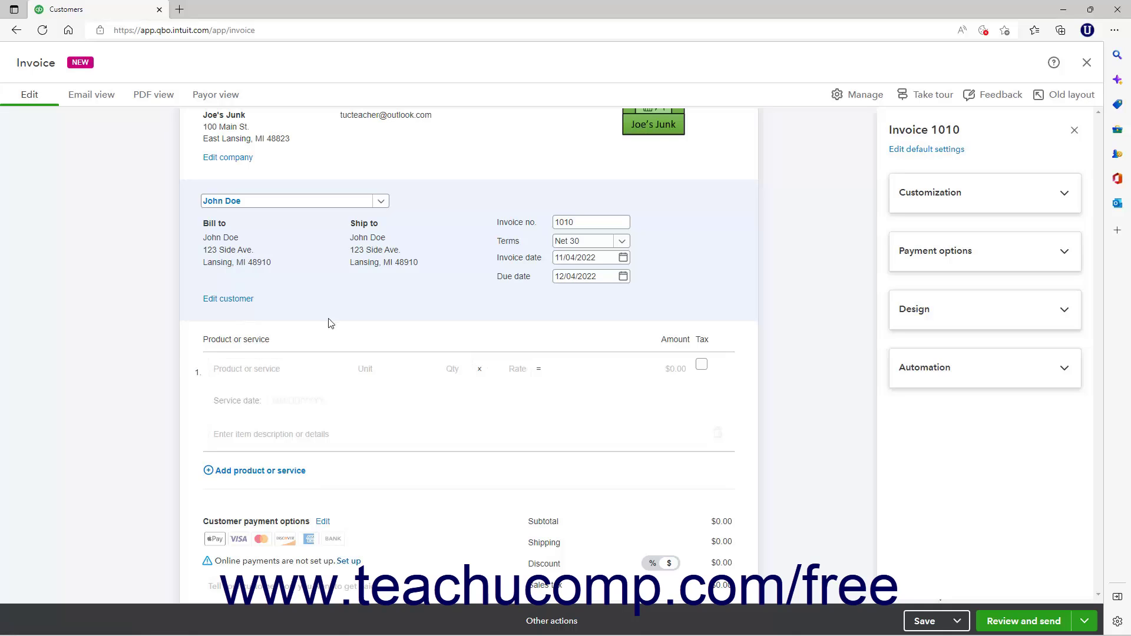
left_click(567, 624)
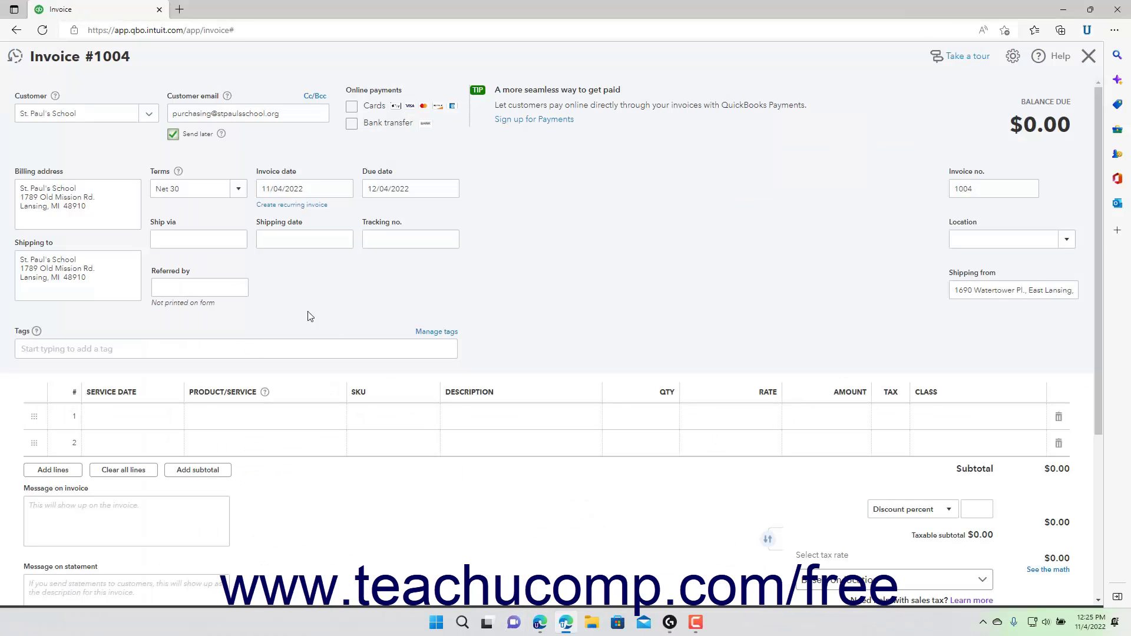
Review the billing address and the payment terms choices on the old-layout invoice
left_click(120, 193)
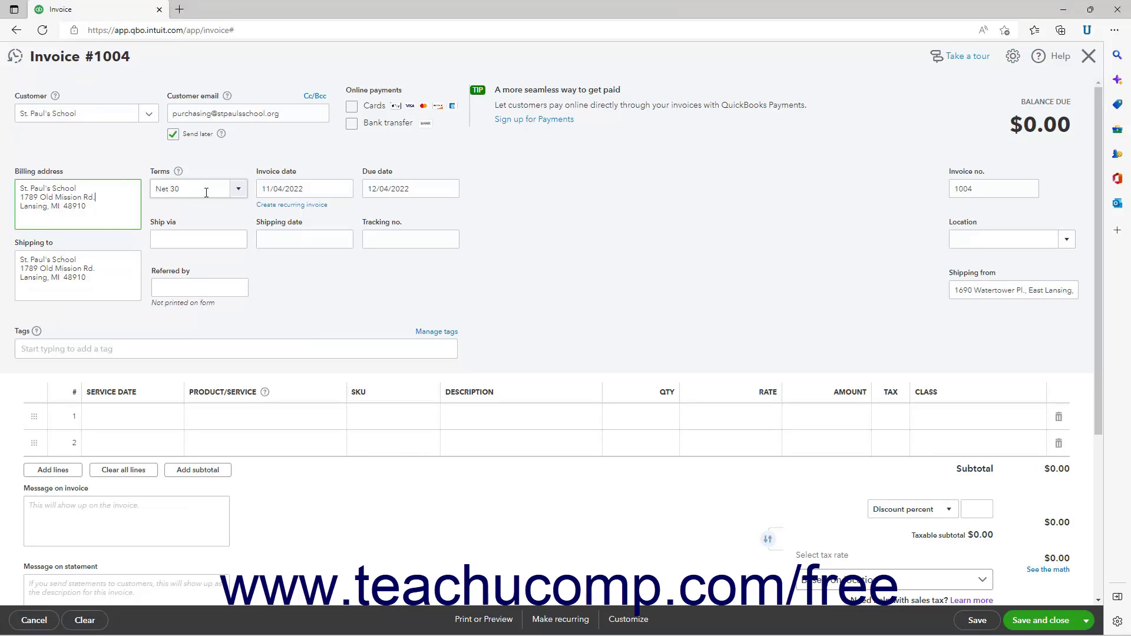
left_click(236, 190)
left_click(236, 190)
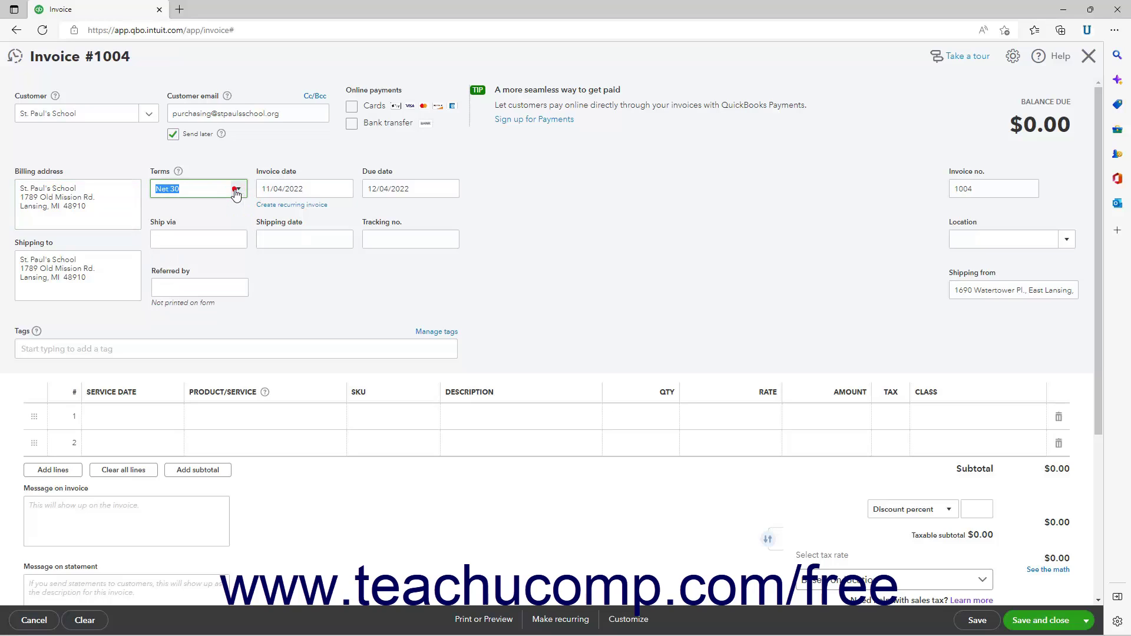
Review the invoice date and due date fields with their calendars, keeping the existing dates
left_click(329, 188)
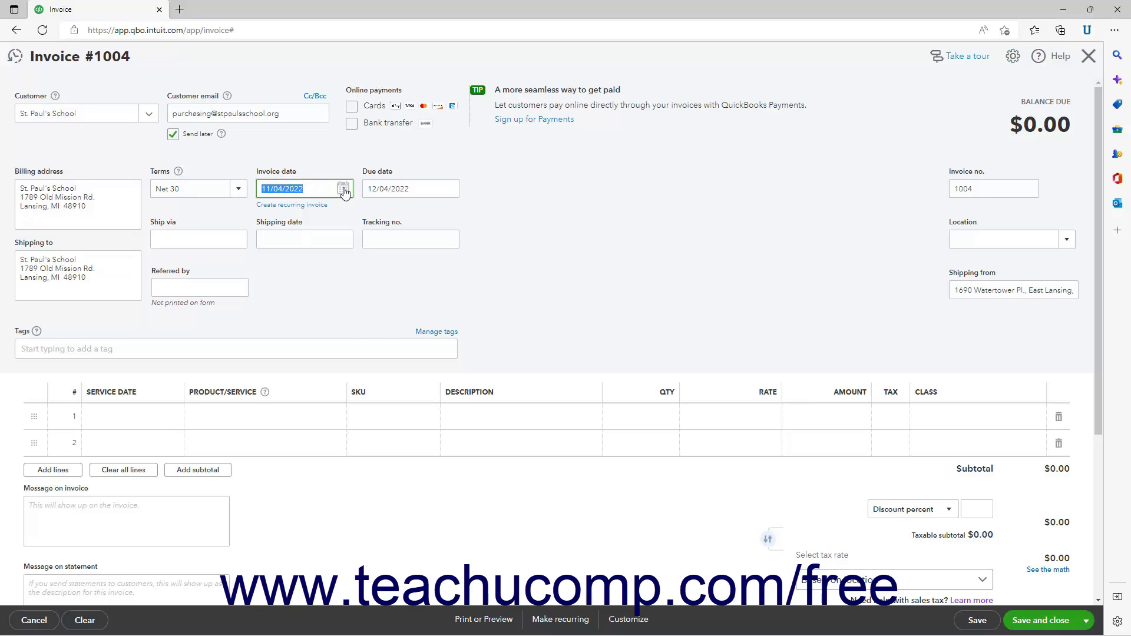
left_click(343, 188)
left_click(343, 189)
key("shift+Tab")
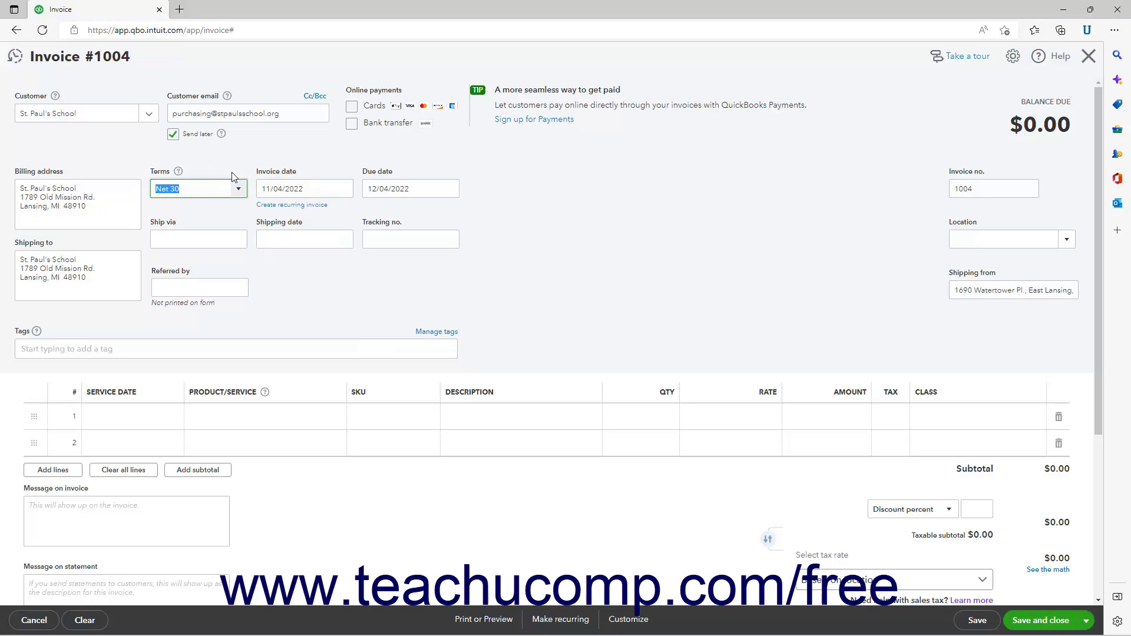
left_click(411, 189)
left_click(448, 190)
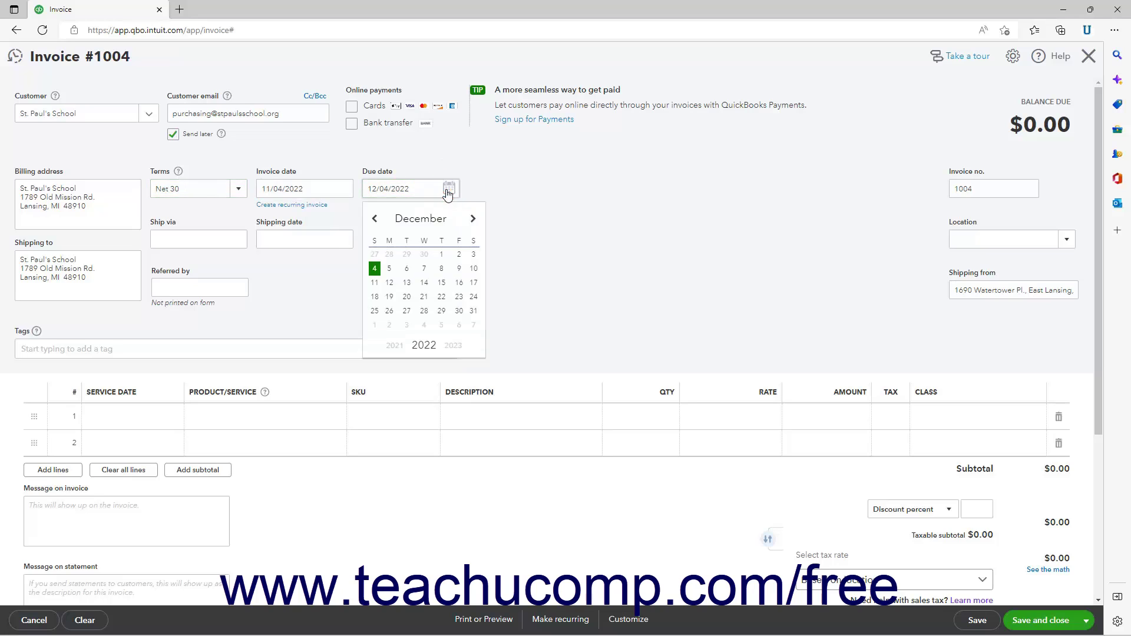
left_click(448, 191)
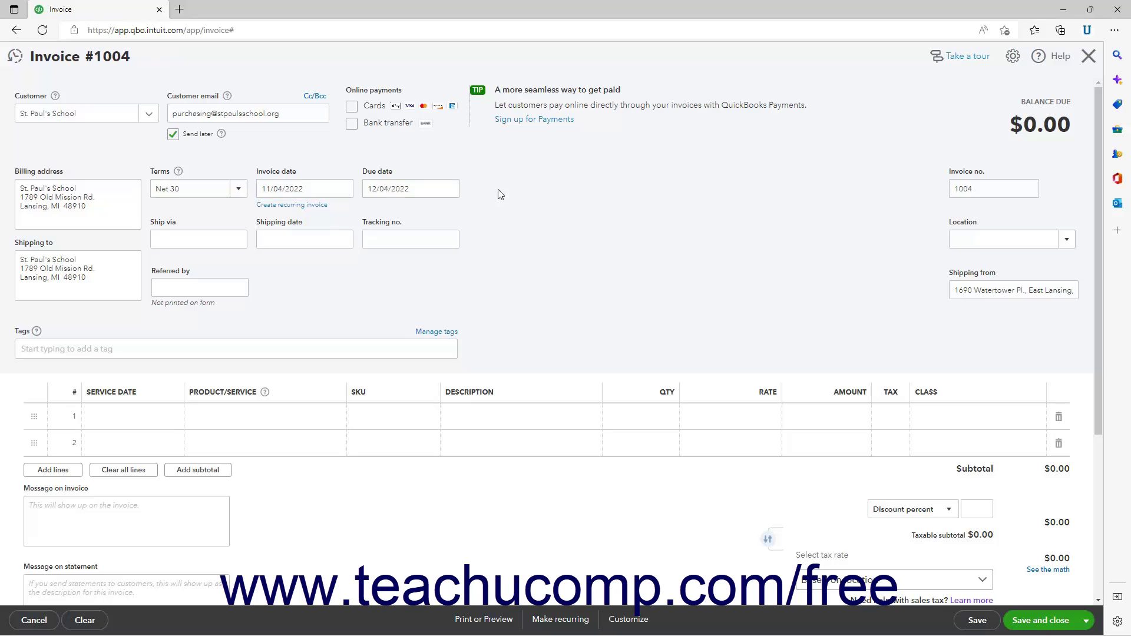
Review the Ship via, Shipping date, Tracking no. and Shipping to fields on the old-layout invoice
left_click(214, 237)
left_click(289, 244)
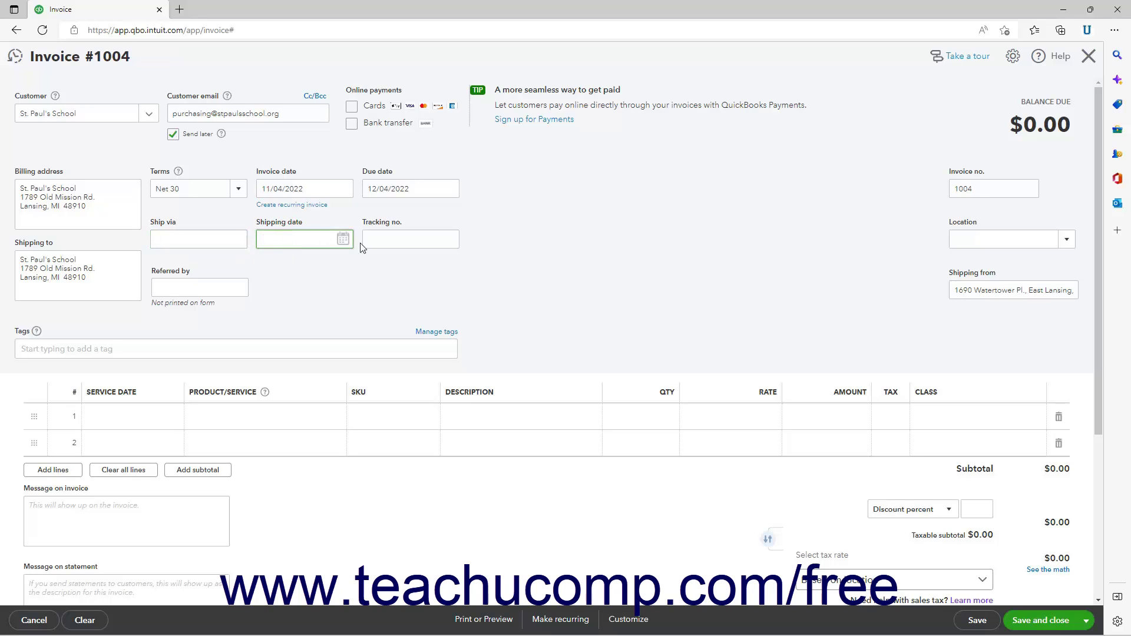
left_click(391, 239)
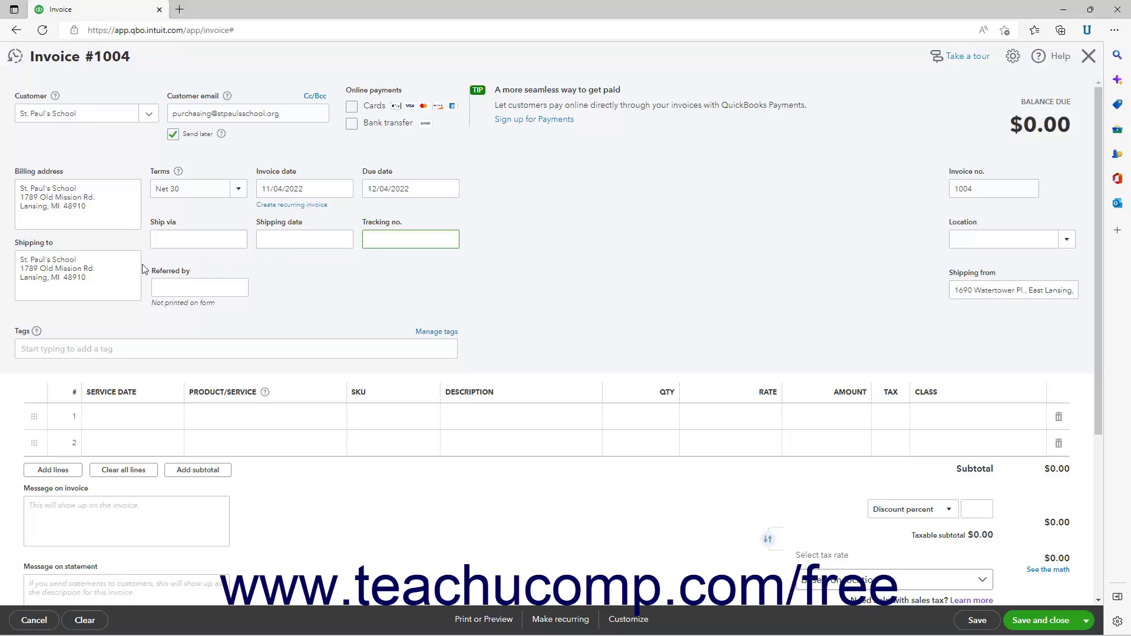
left_click(118, 268)
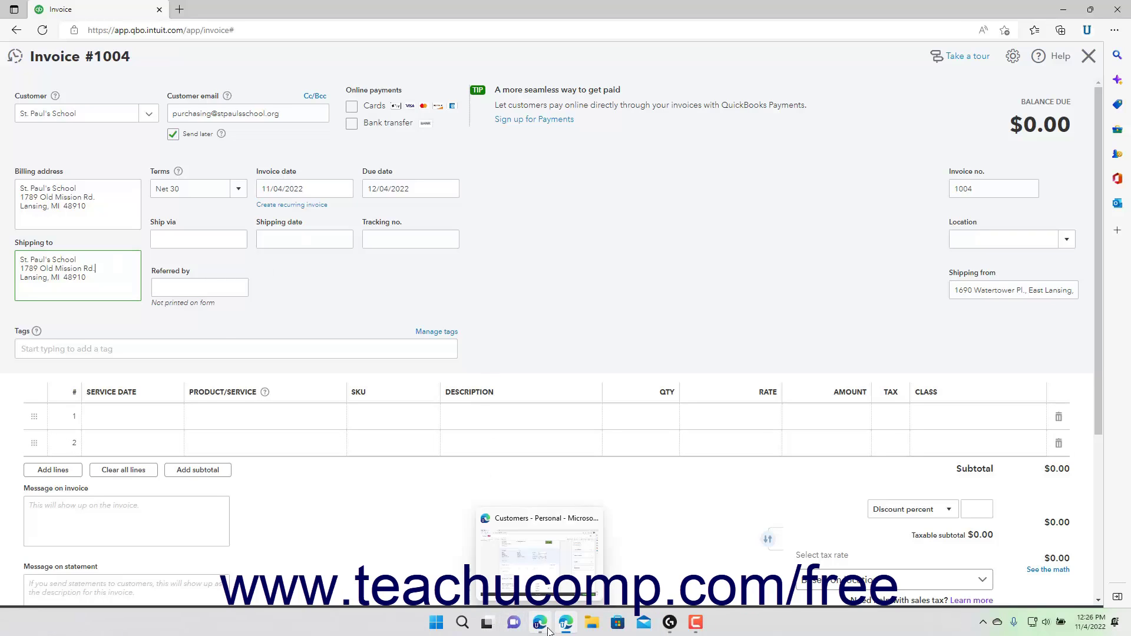
Switch to the new-layout invoice and open the selected customer's details for editing
left_click(539, 555)
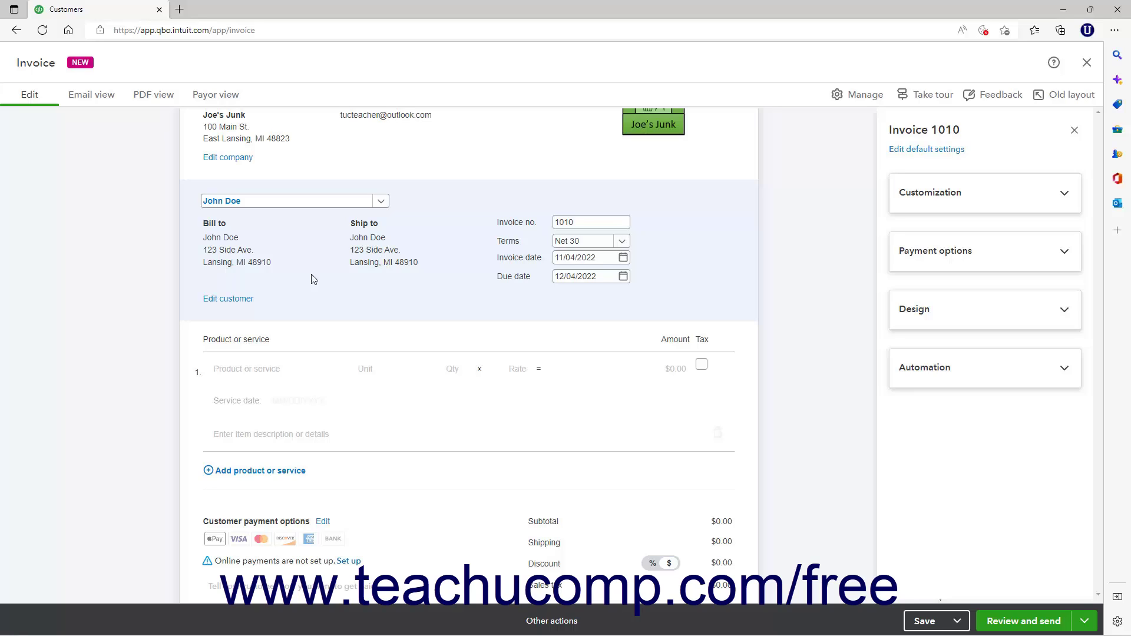
left_click(229, 304)
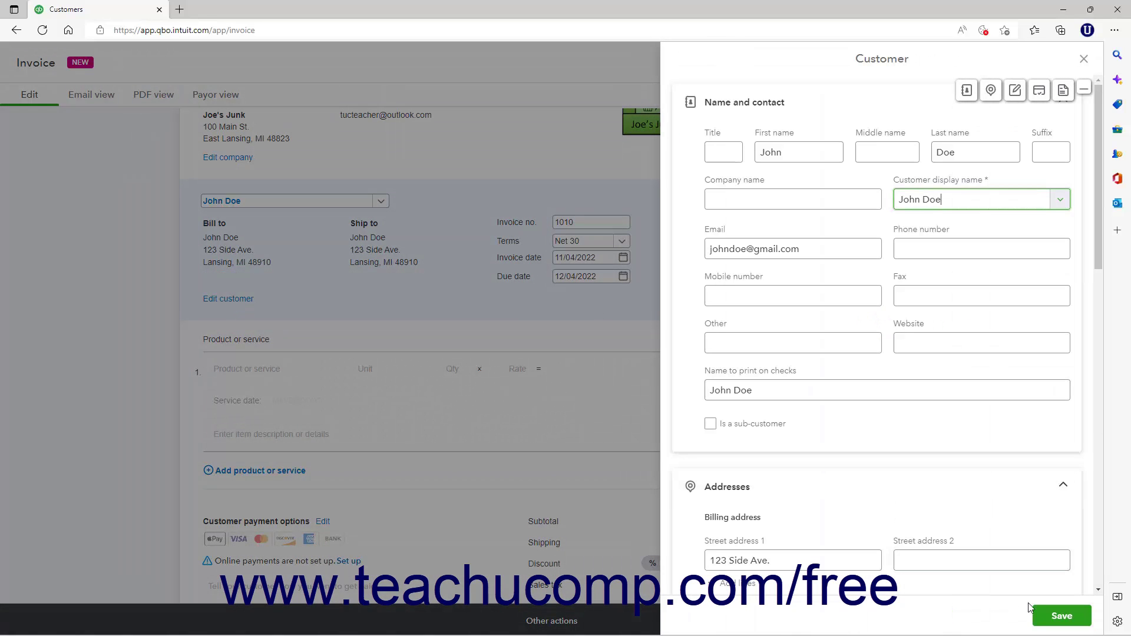
Close the customer details and review the Referred by, Invoice no., Location and Shipping from fields on the old-layout invoice
left_click(1084, 59)
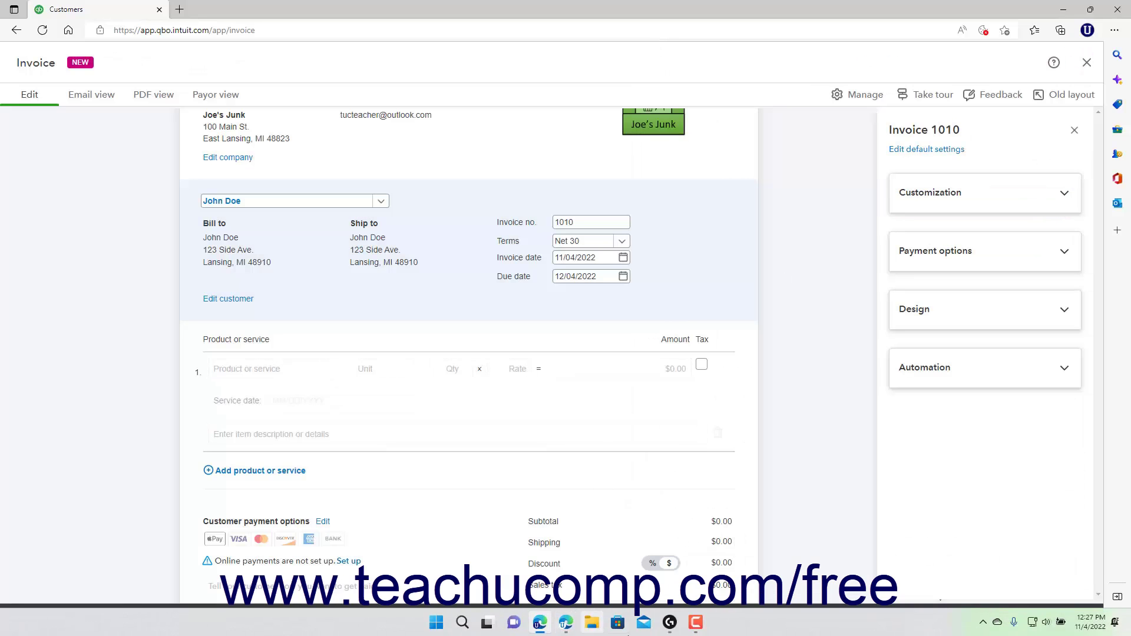
left_click(570, 622)
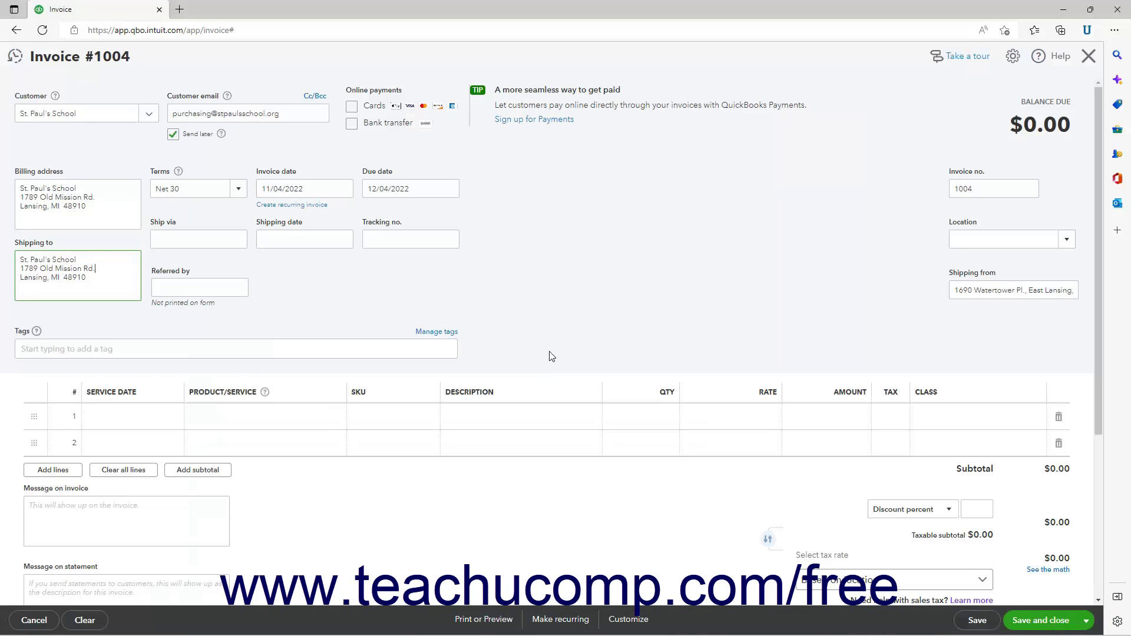
left_click(224, 291)
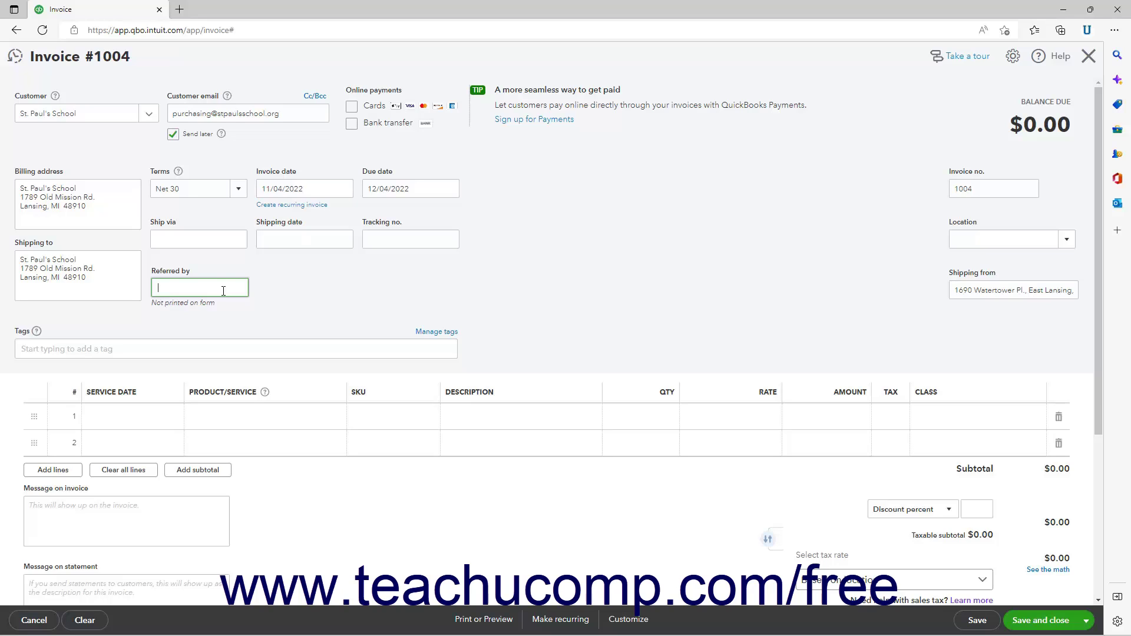
double_click(984, 187)
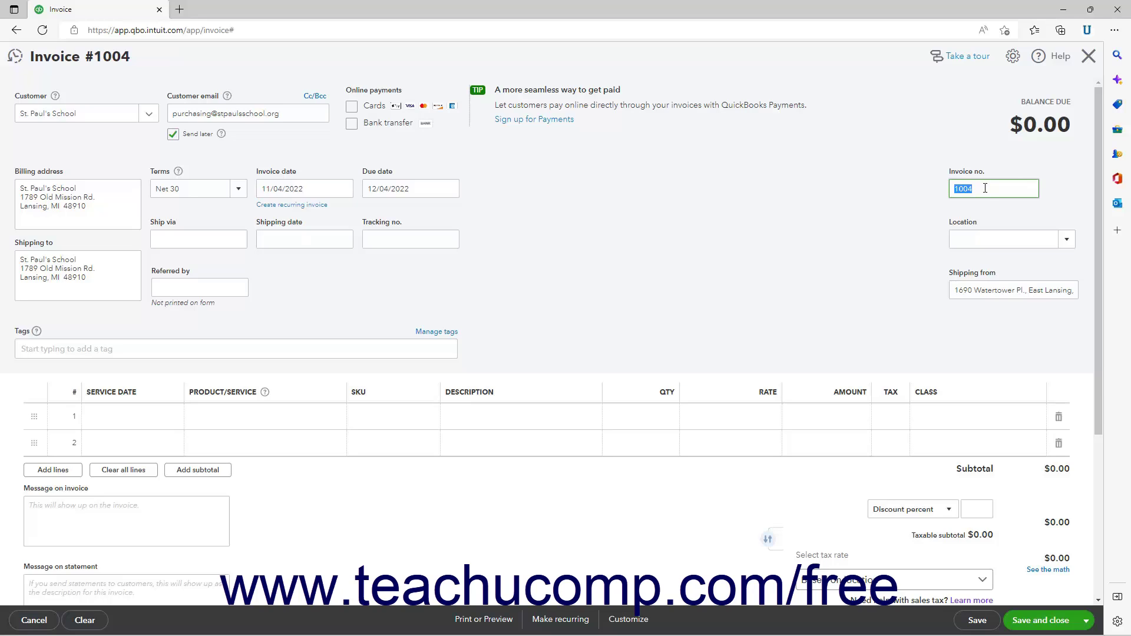
left_click(982, 239)
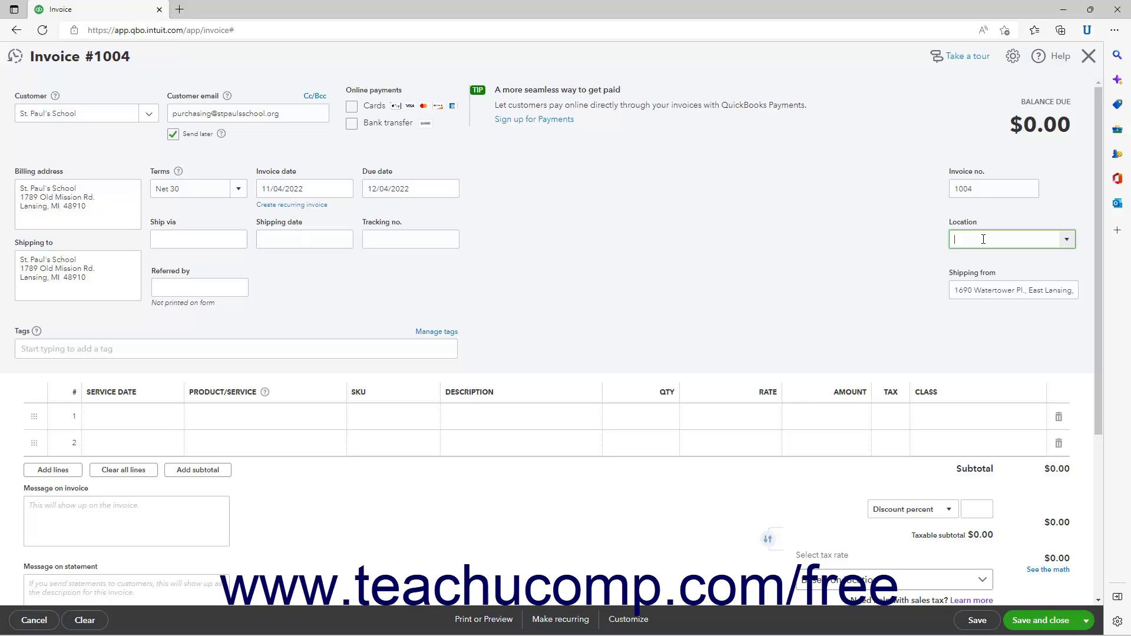
left_click(977, 305)
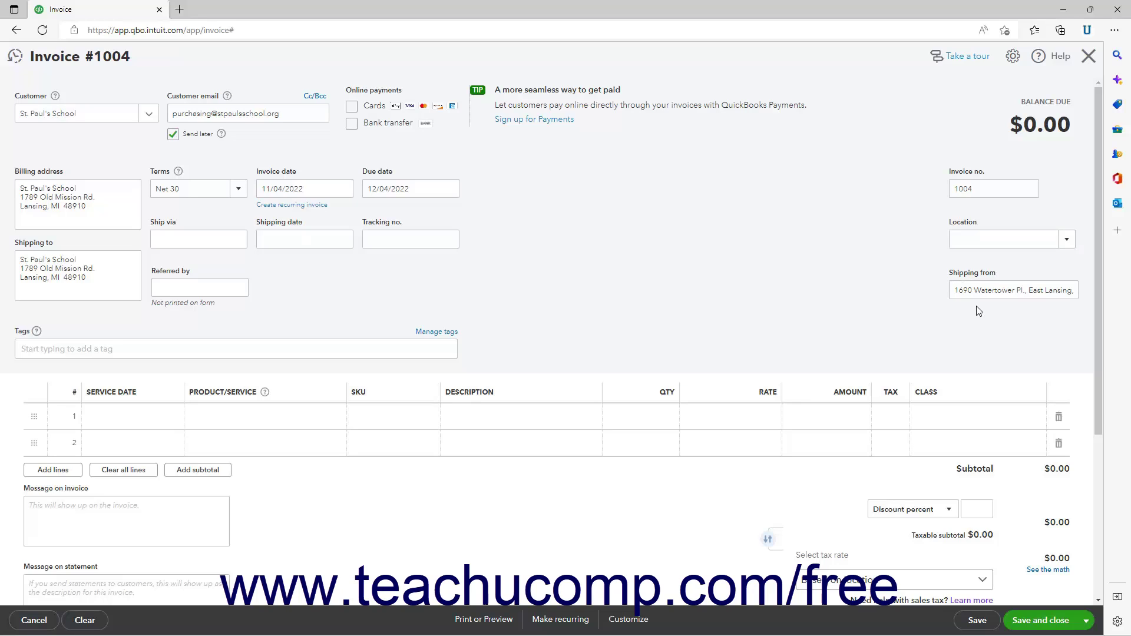
Enter "My new tag" in the Tags field of the old-layout invoice
left_click(200, 351)
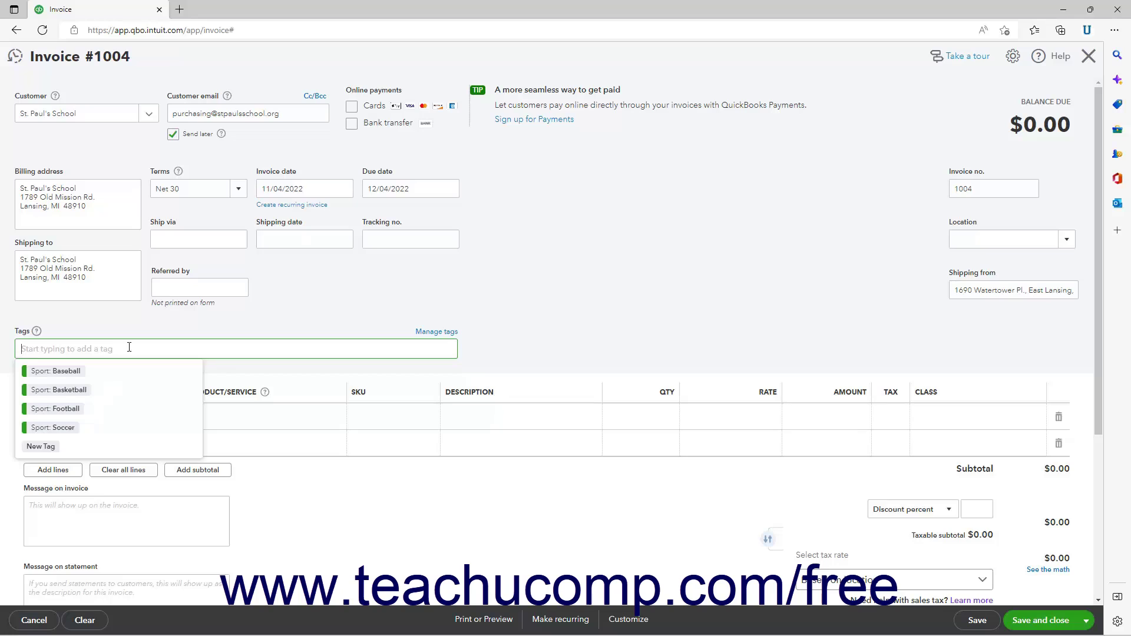
type("My new tag")
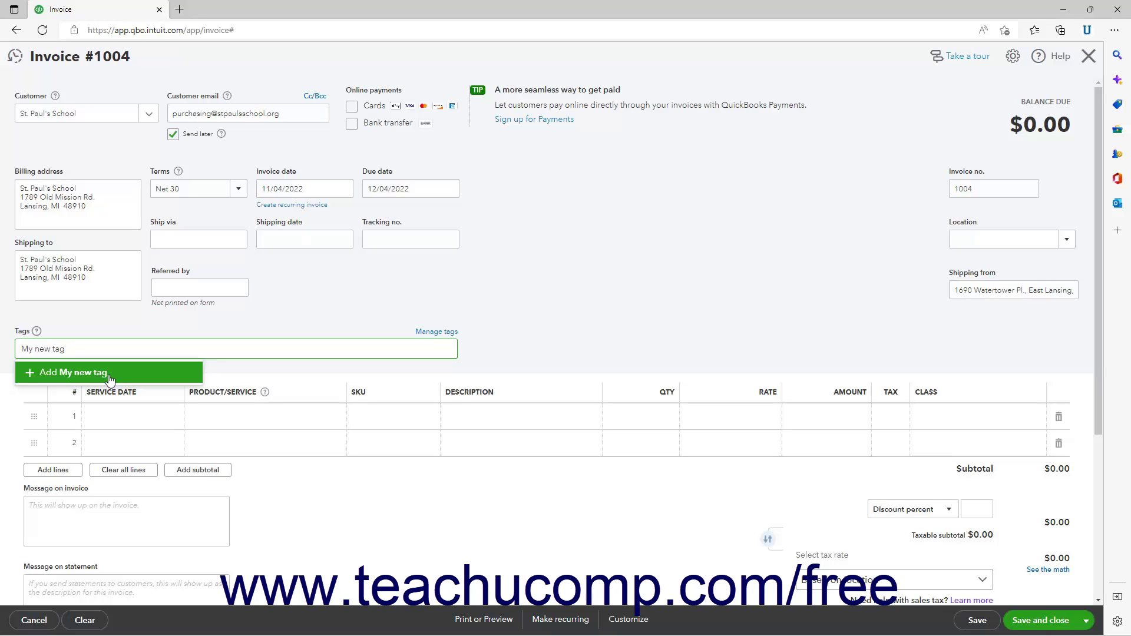
left_click(505, 297)
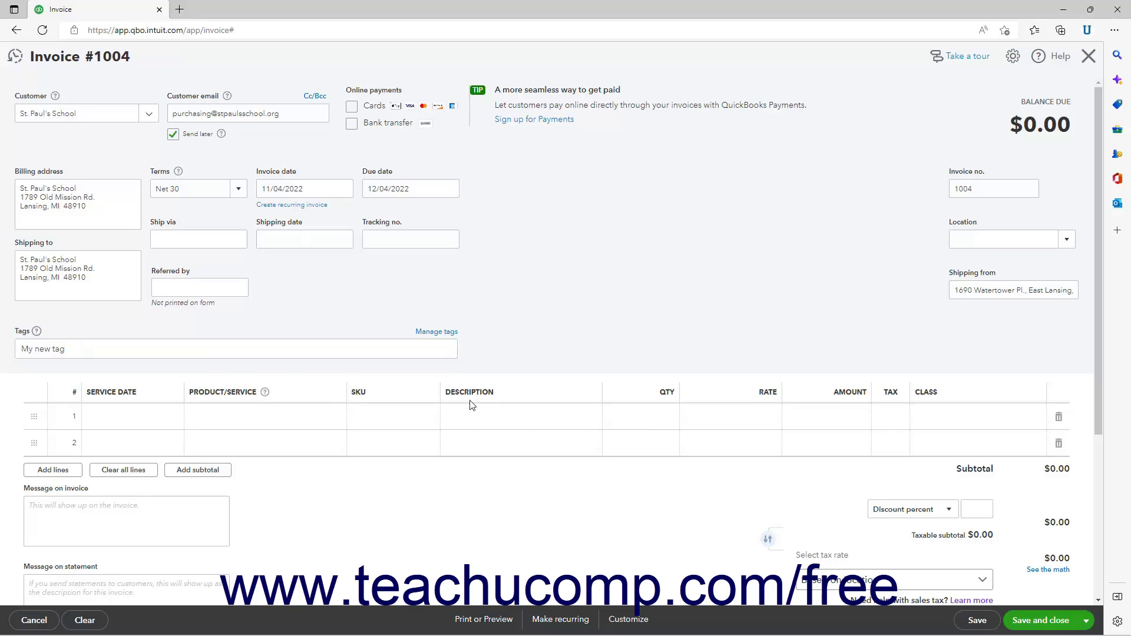
Add Soccer Ball - Official as the first line item and review its description and quantity
left_click(159, 418)
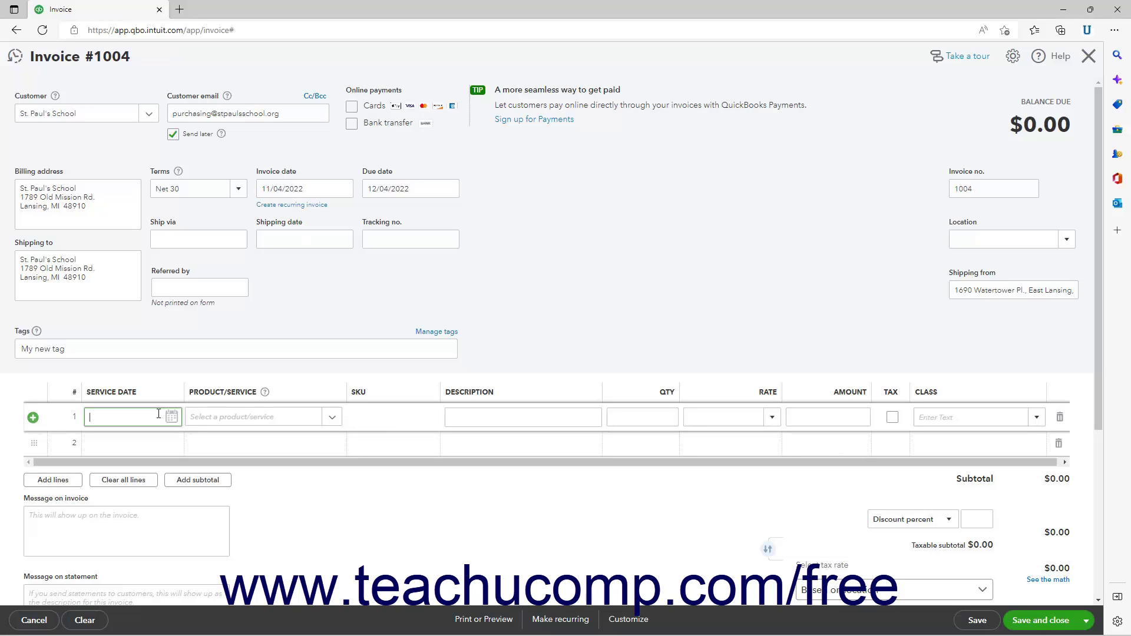
left_click(231, 421)
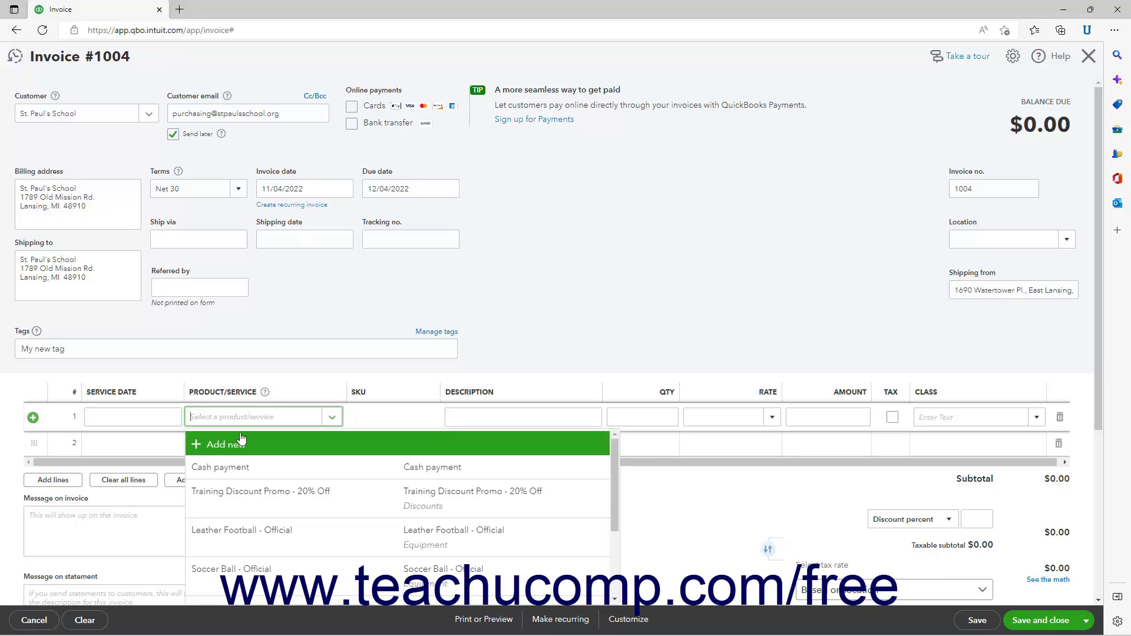
scroll(280, 515, "down", 1)
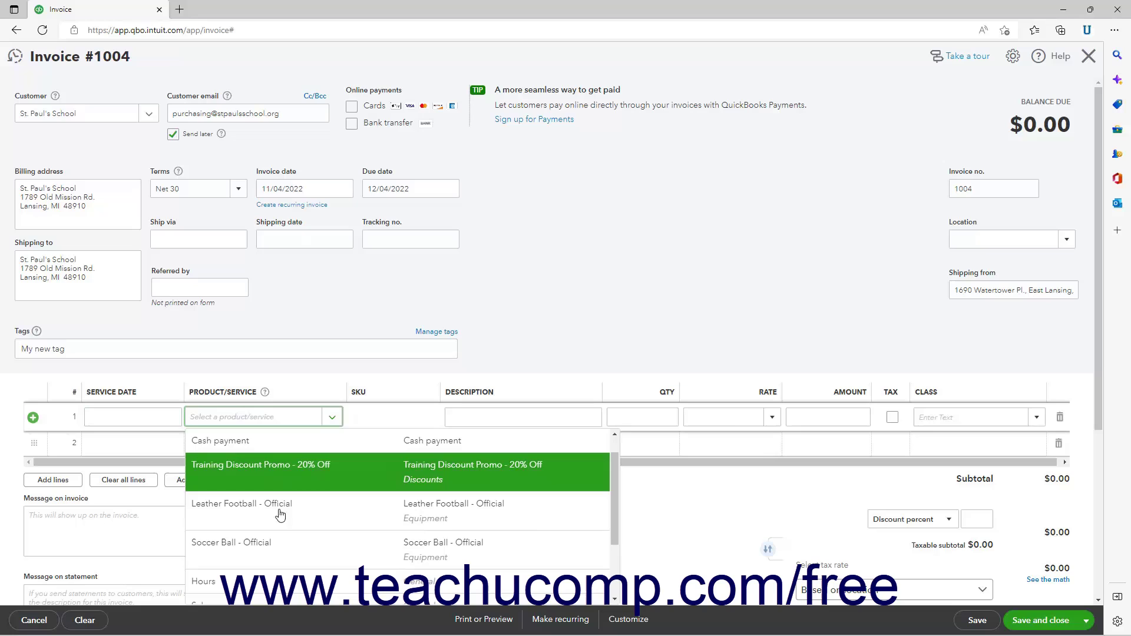
left_click(266, 544)
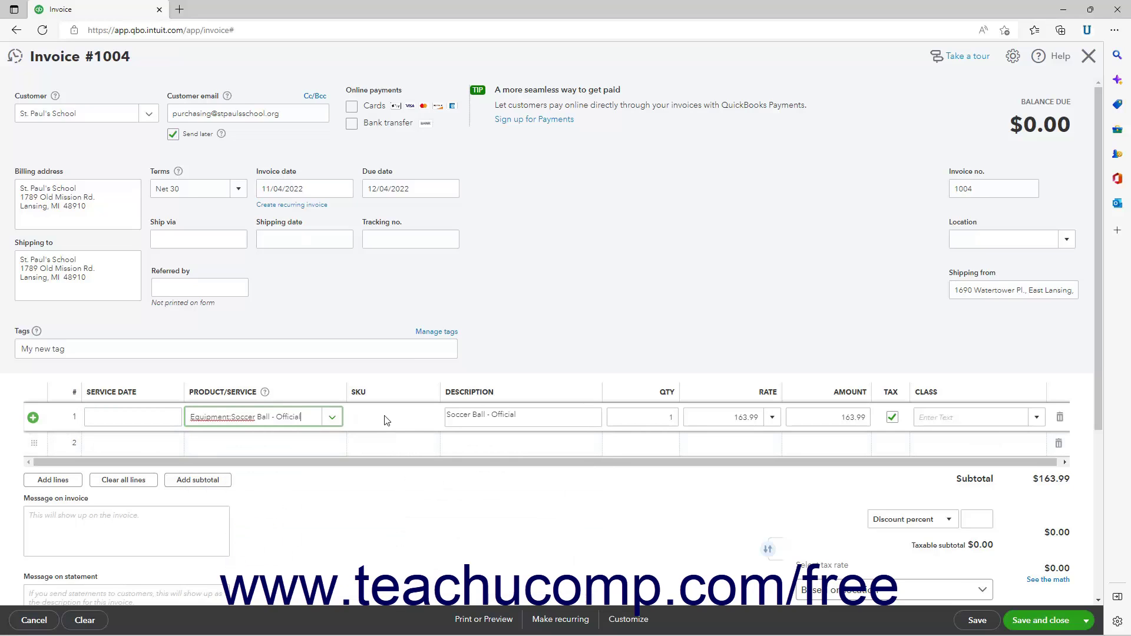
left_click(574, 424)
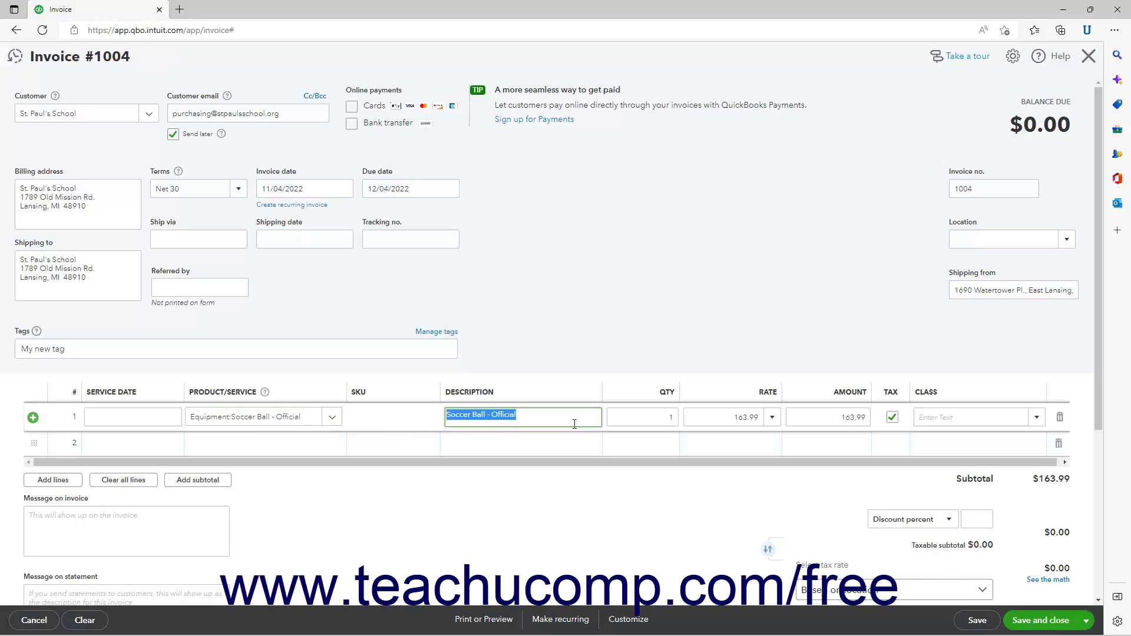
left_click(645, 417)
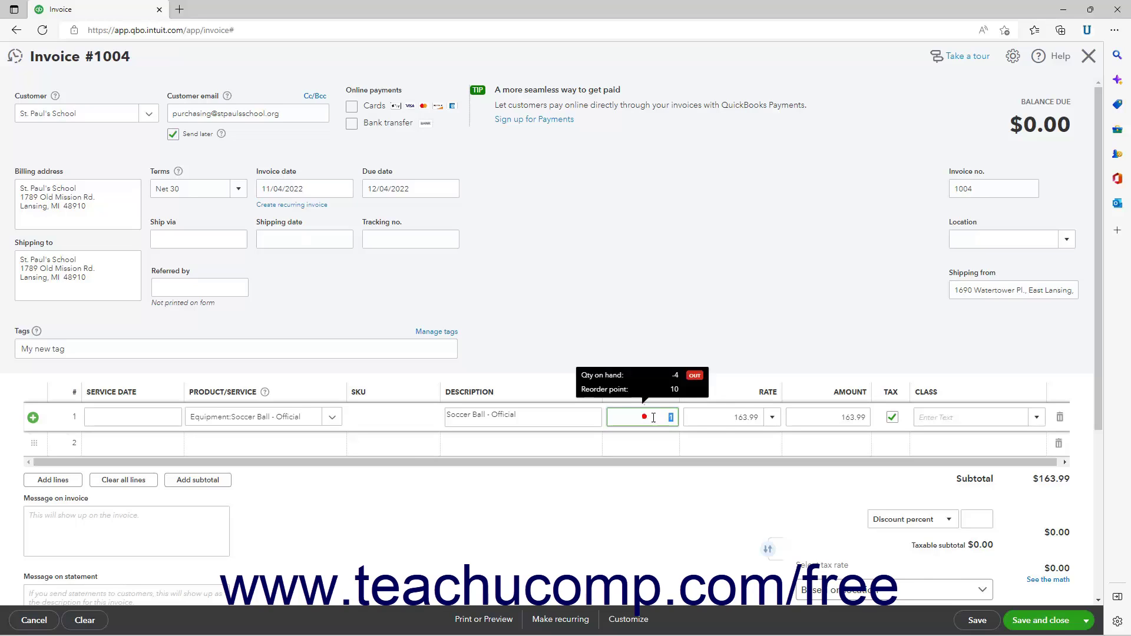
left_click_drag(670, 417, 693, 423)
Change the first line's product to Leather Football - Official and review its quantity, rate and amount
left_click(331, 417)
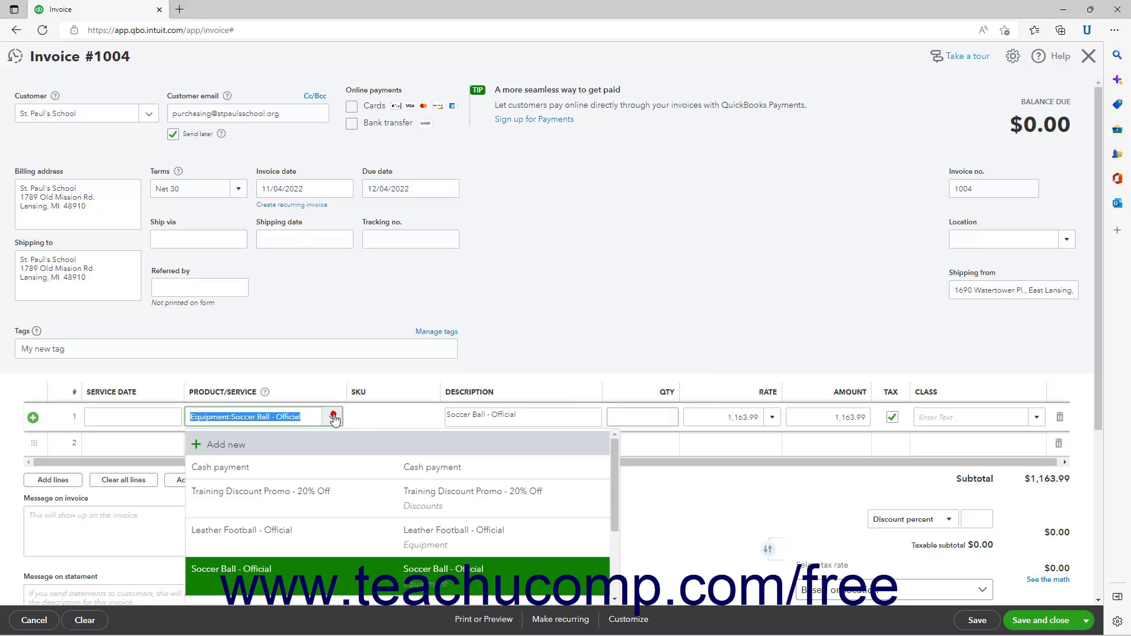
left_click(307, 532)
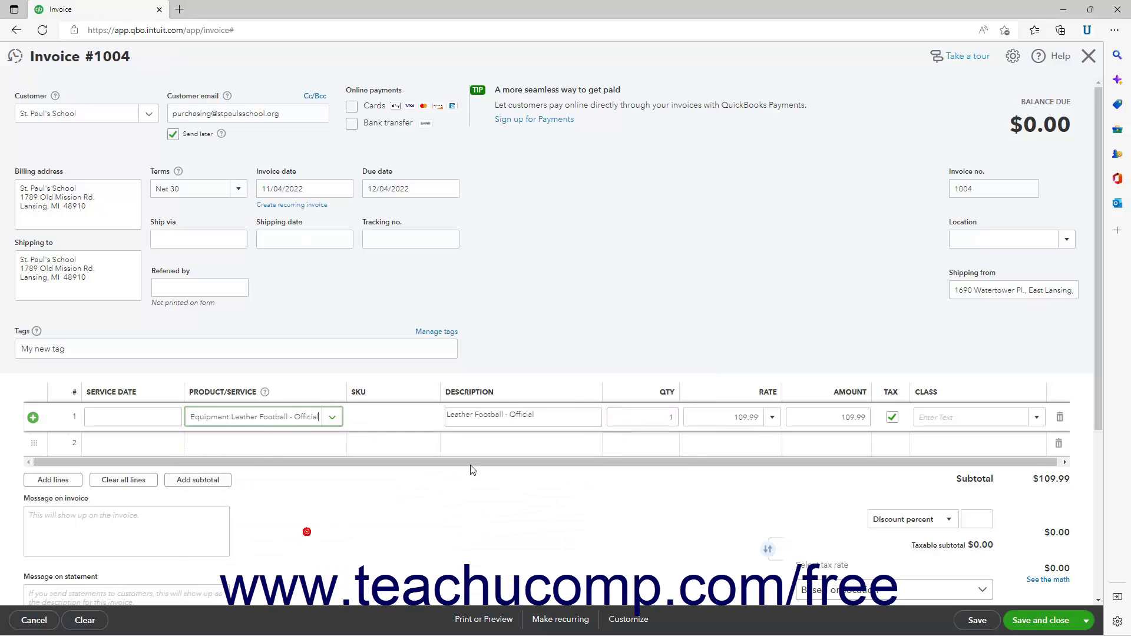
left_click(627, 414)
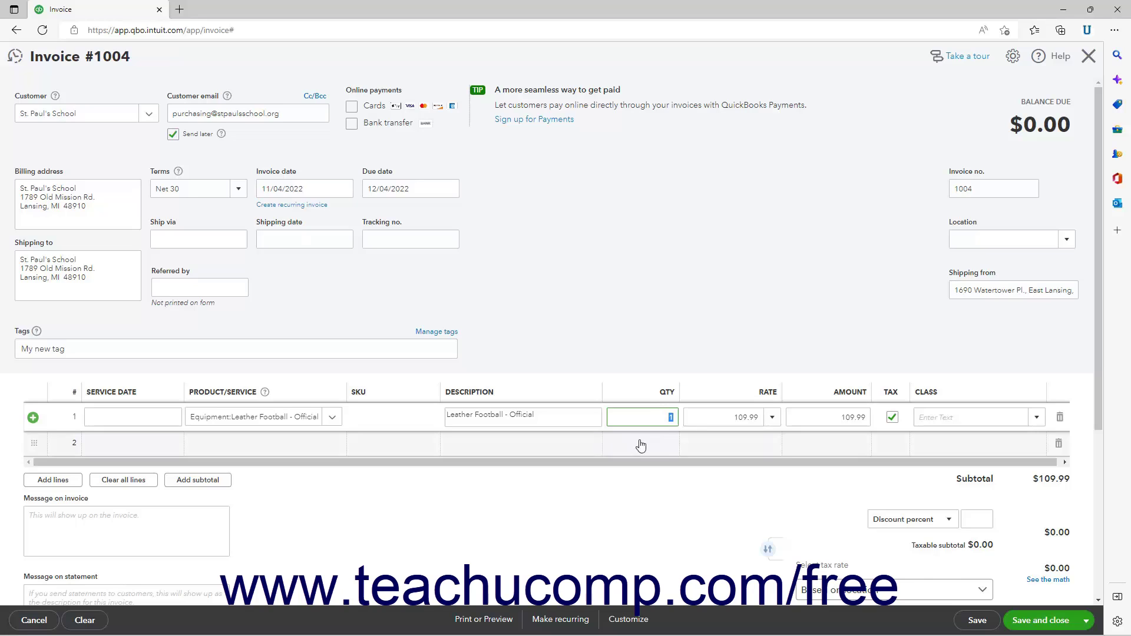
left_click(718, 415)
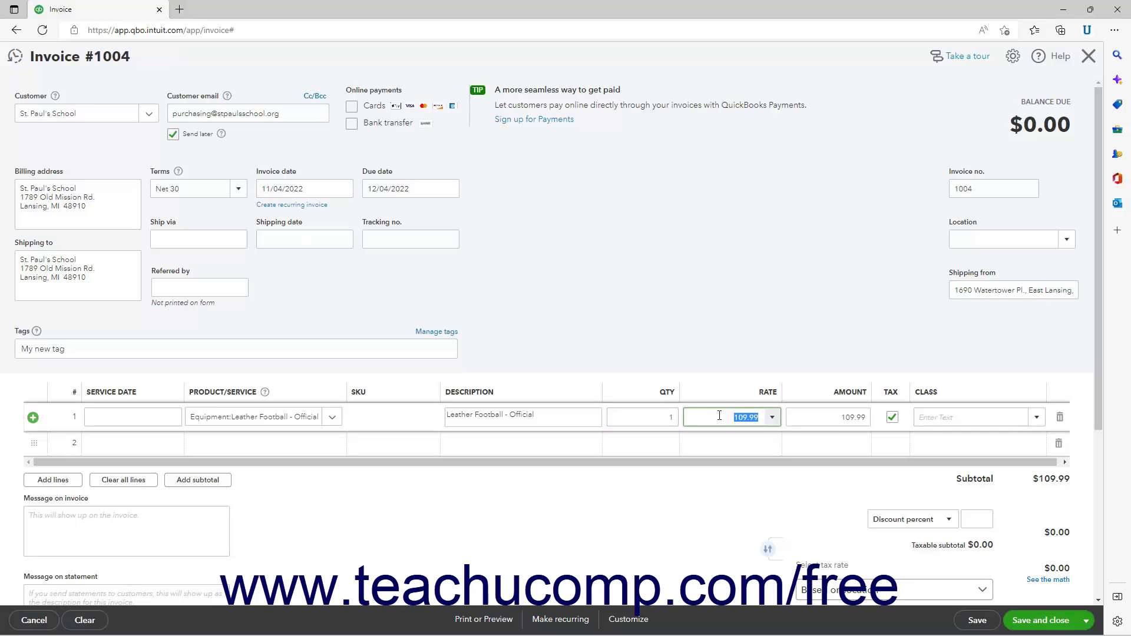
left_click(660, 415)
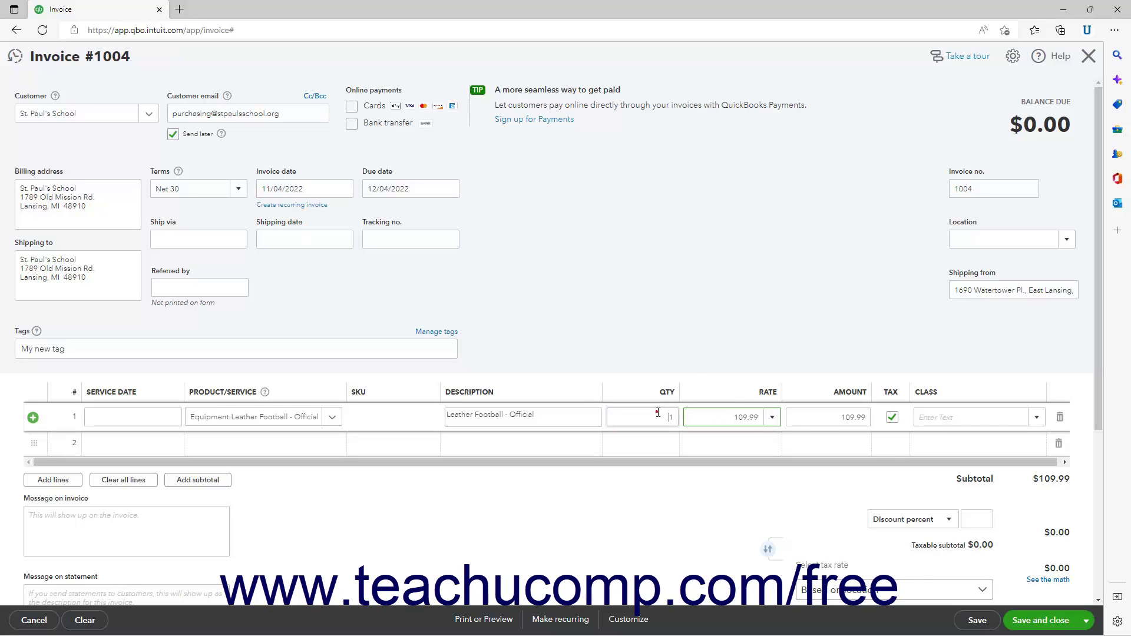
left_click(711, 415)
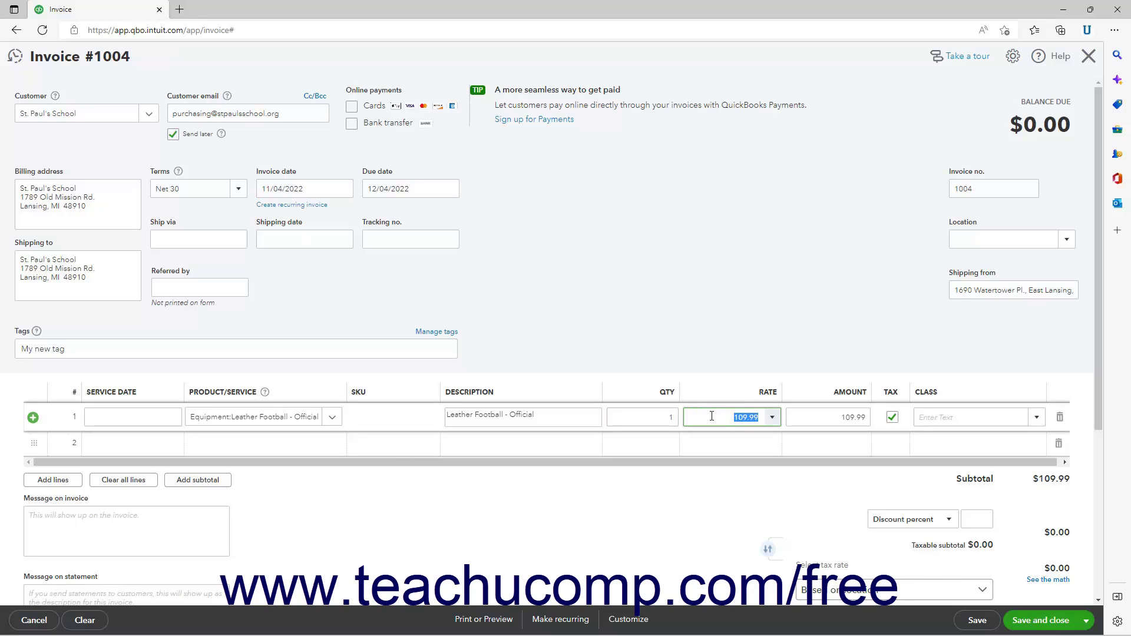
left_click(817, 419)
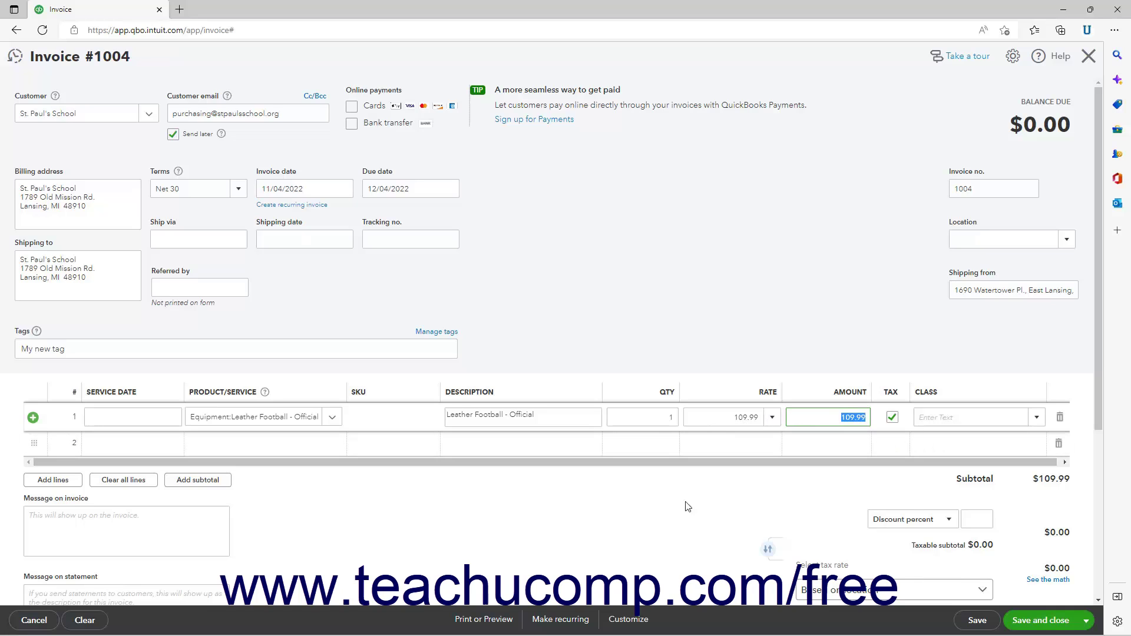
Switch to the new-layout invoice and add Air freshener- Lilac as the first line item
left_click(542, 622)
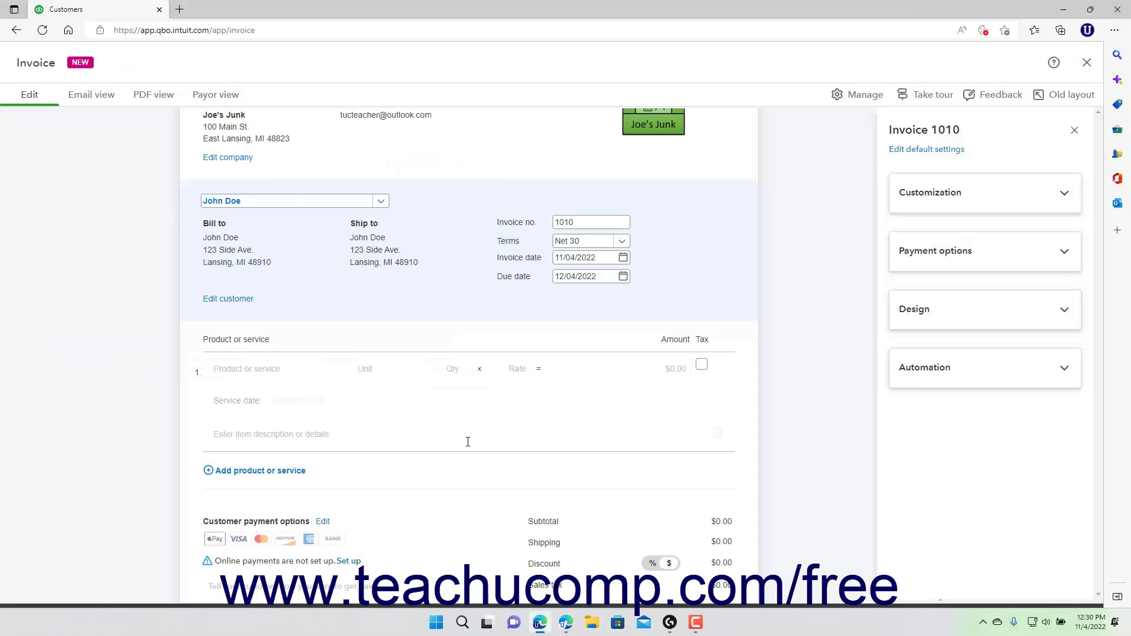
left_click(335, 380)
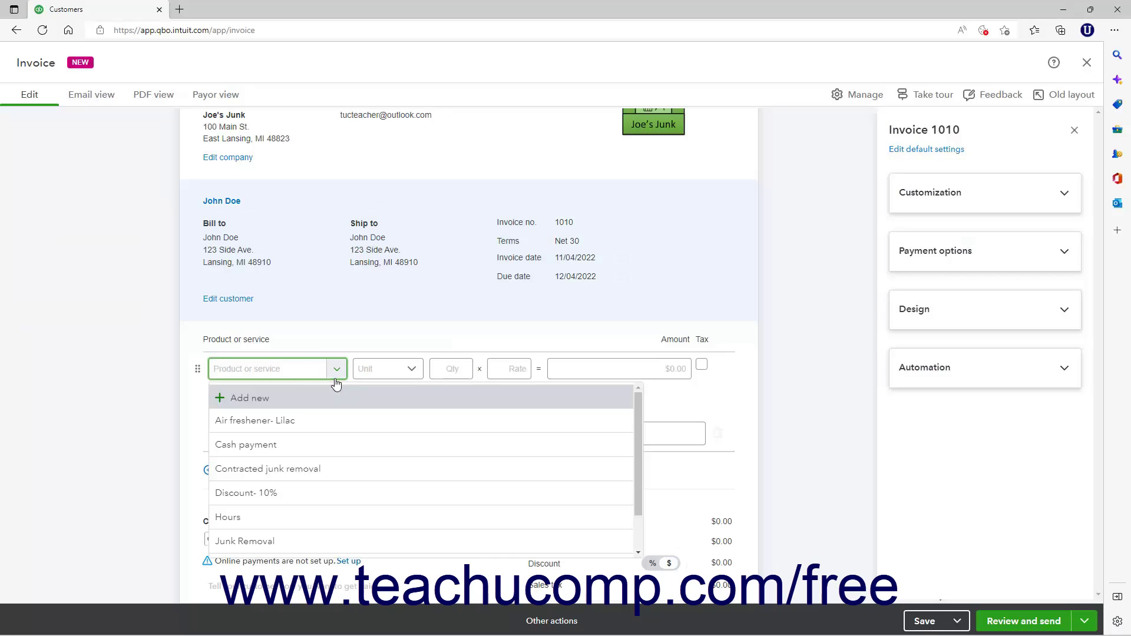
left_click(334, 422)
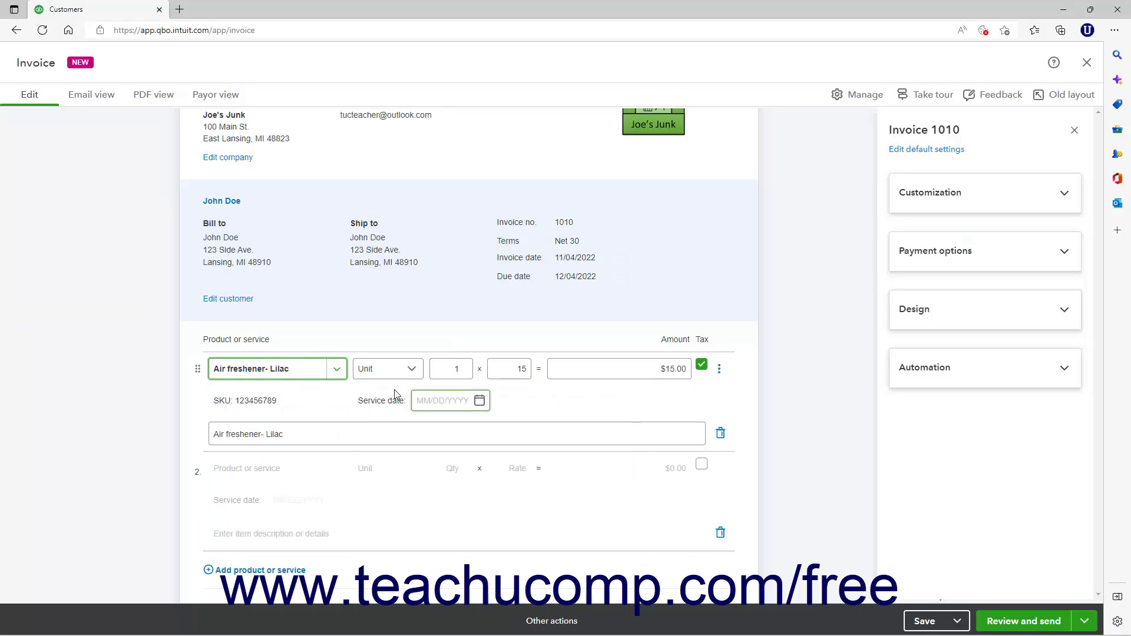
left_click(468, 374)
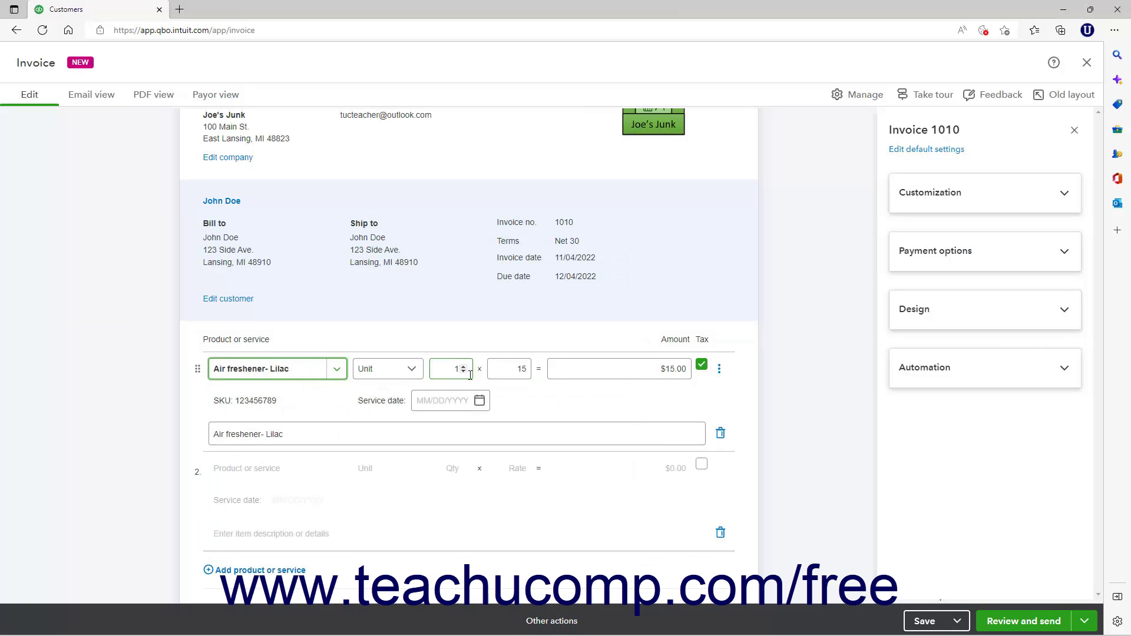
Try the Flat rate option on the Air freshener- Lilac line, restore Unit, and review the line's rate
left_click(412, 378)
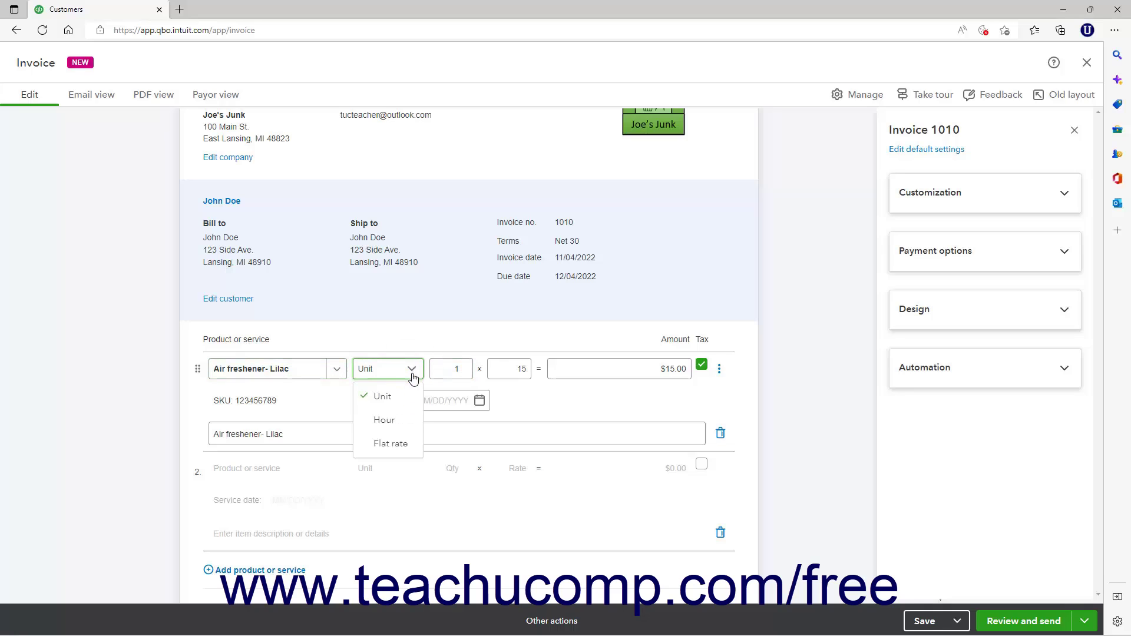
left_click(401, 443)
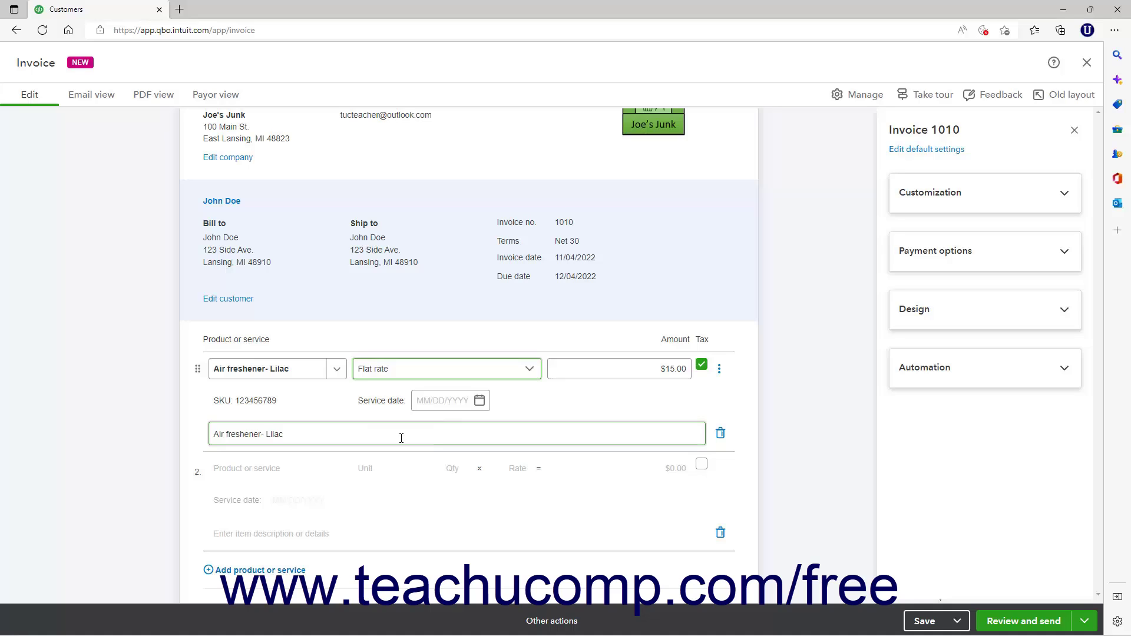
left_click(639, 368)
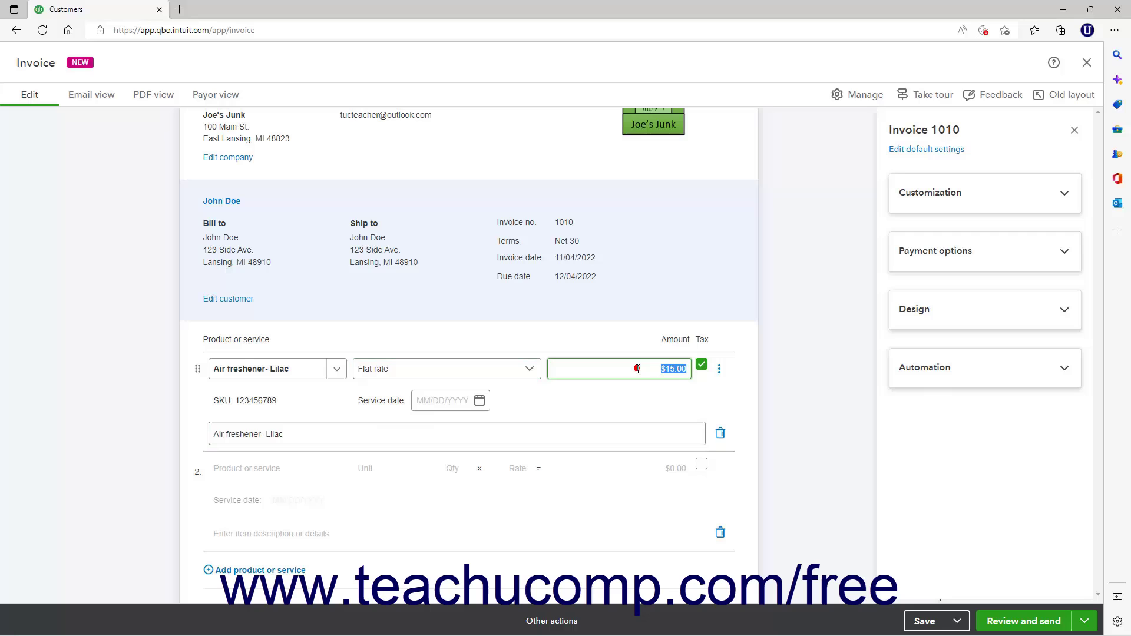
left_click(527, 379)
left_click(404, 397)
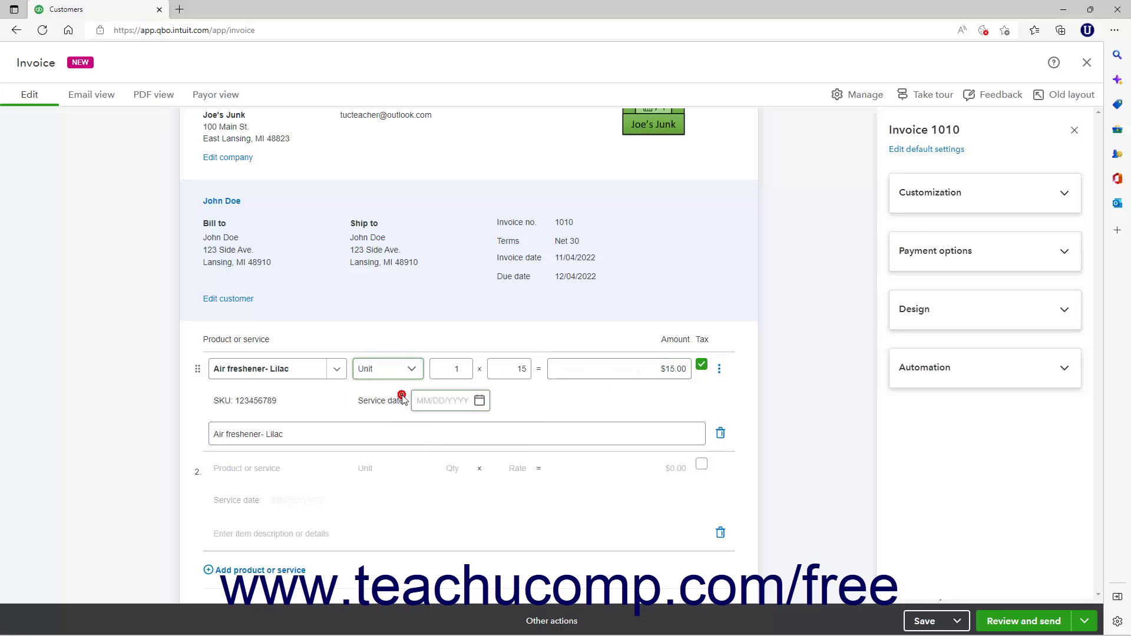
left_click(520, 370)
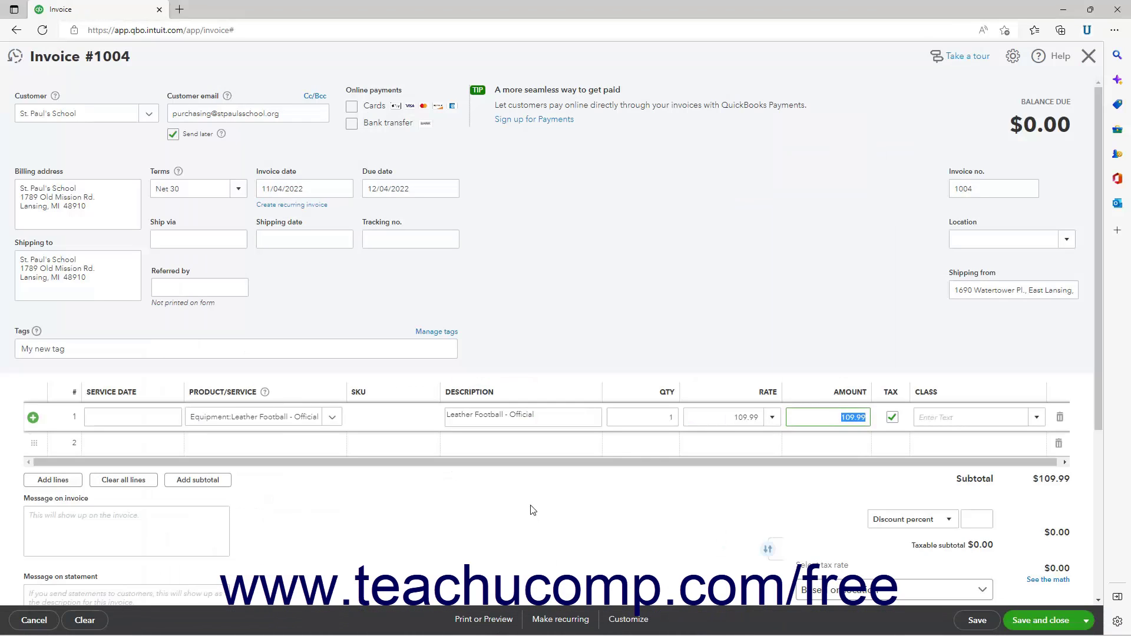
Check the first line's tax setting, and on the new-layout invoice view the Air freshener- Lilac sales tax categories without saving
left_click(892, 417)
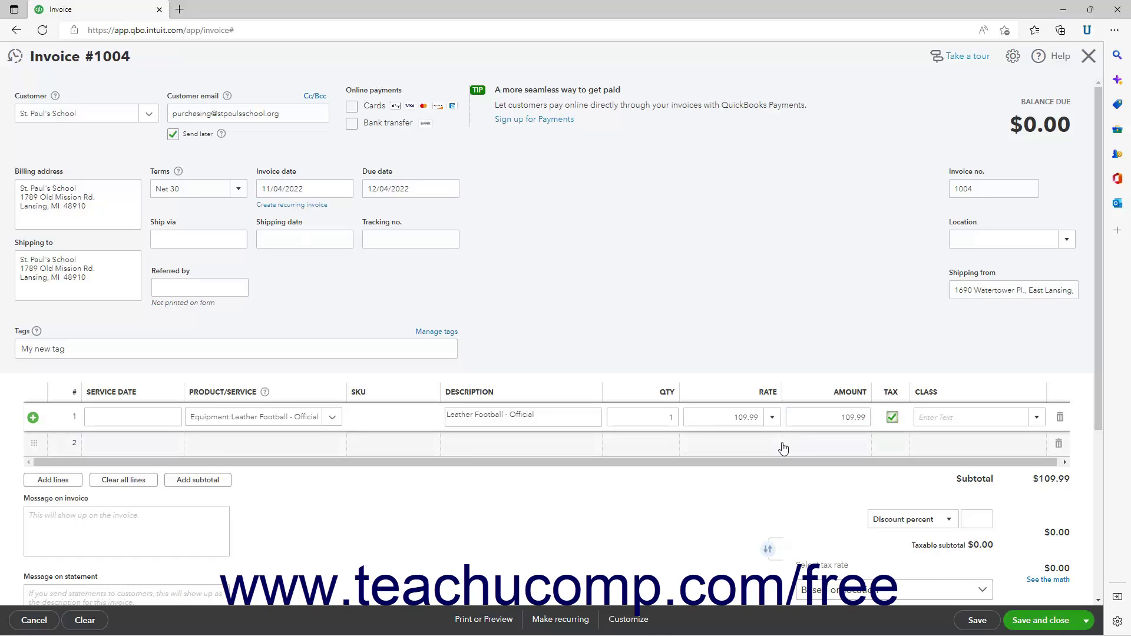
mouse_move(590, 625)
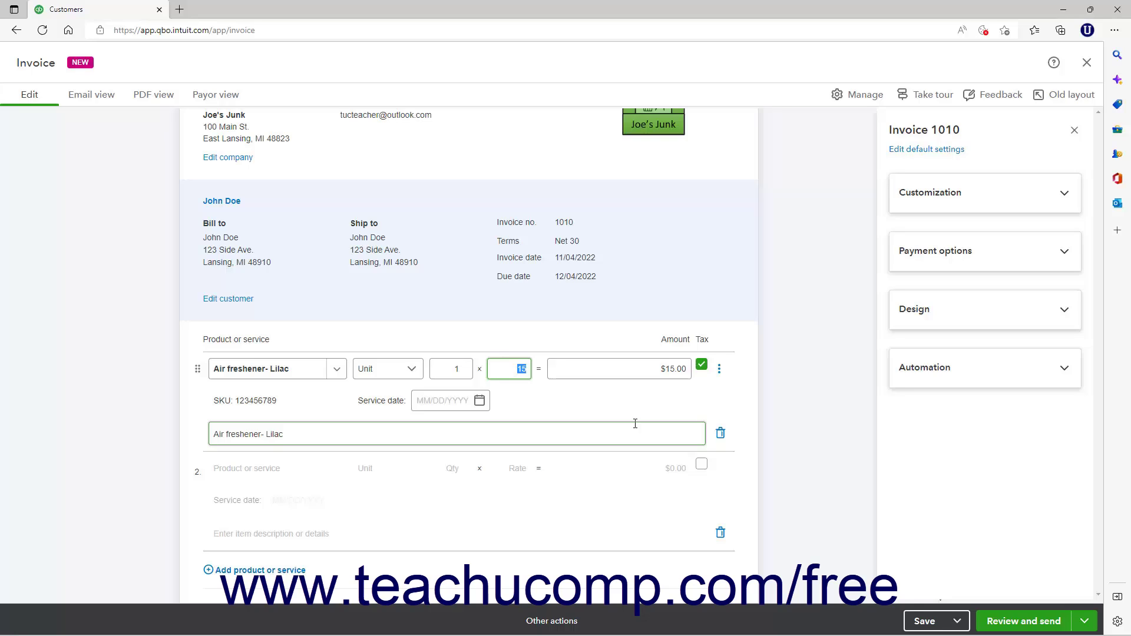
left_click(719, 370)
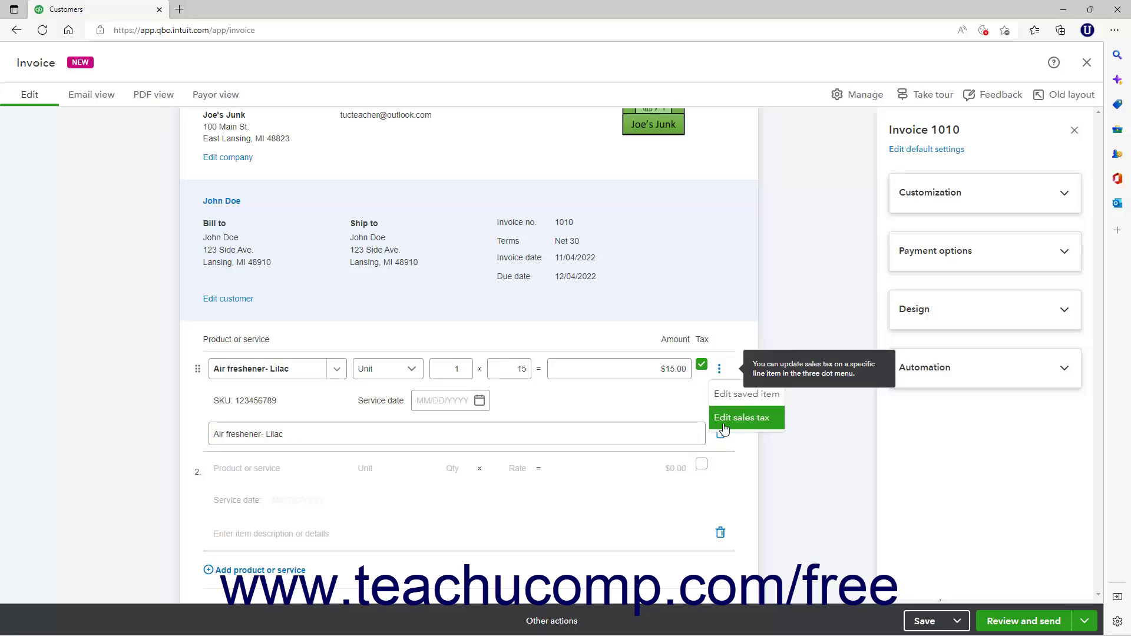
left_click(723, 421)
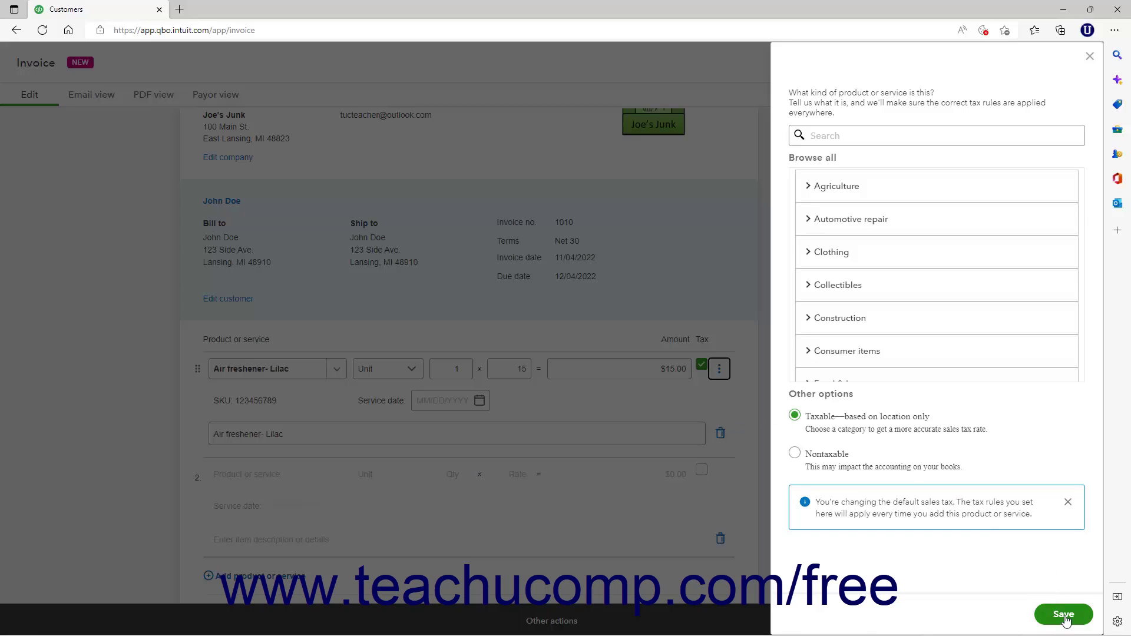
left_click(1089, 57)
left_click(815, 361)
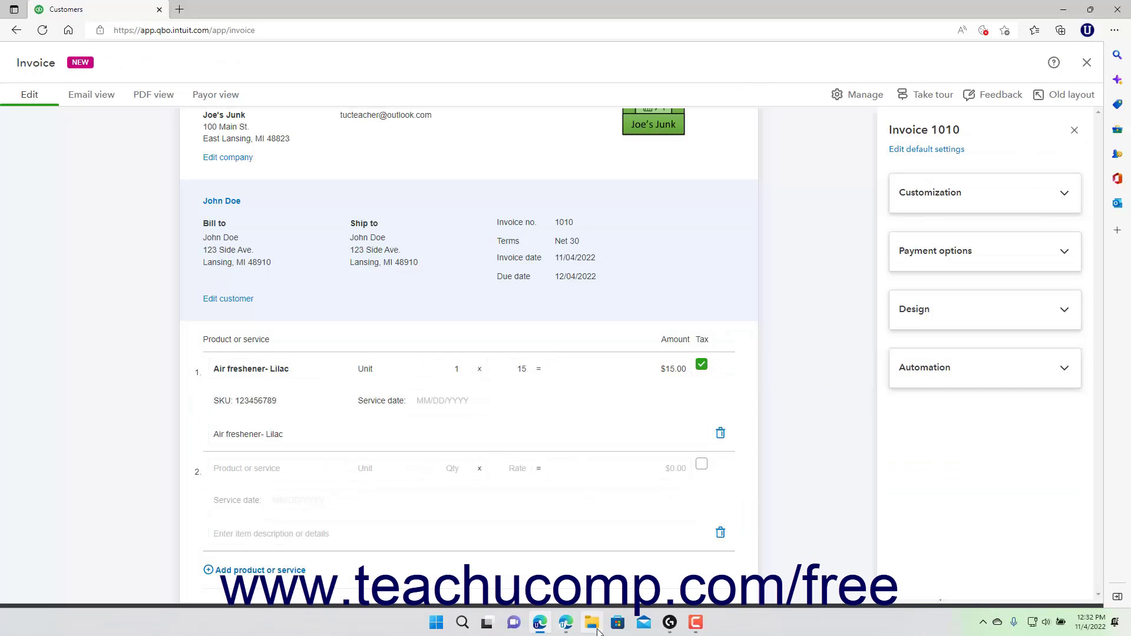
Return to the old-layout invoice and review the available Class options for the first line item
left_click(565, 625)
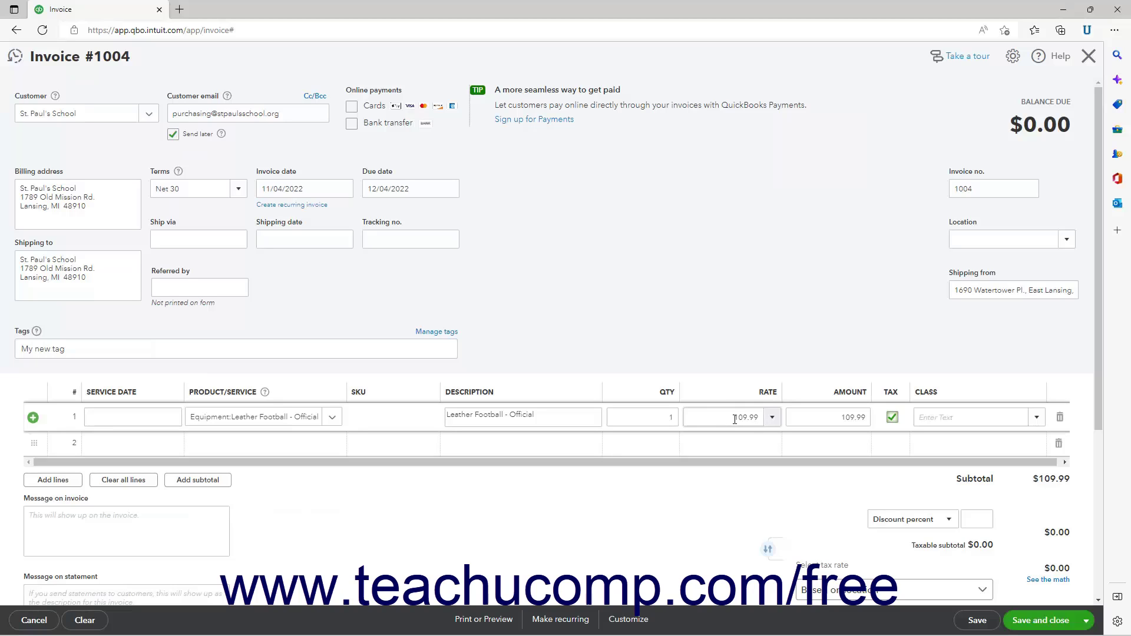
left_click(1036, 424)
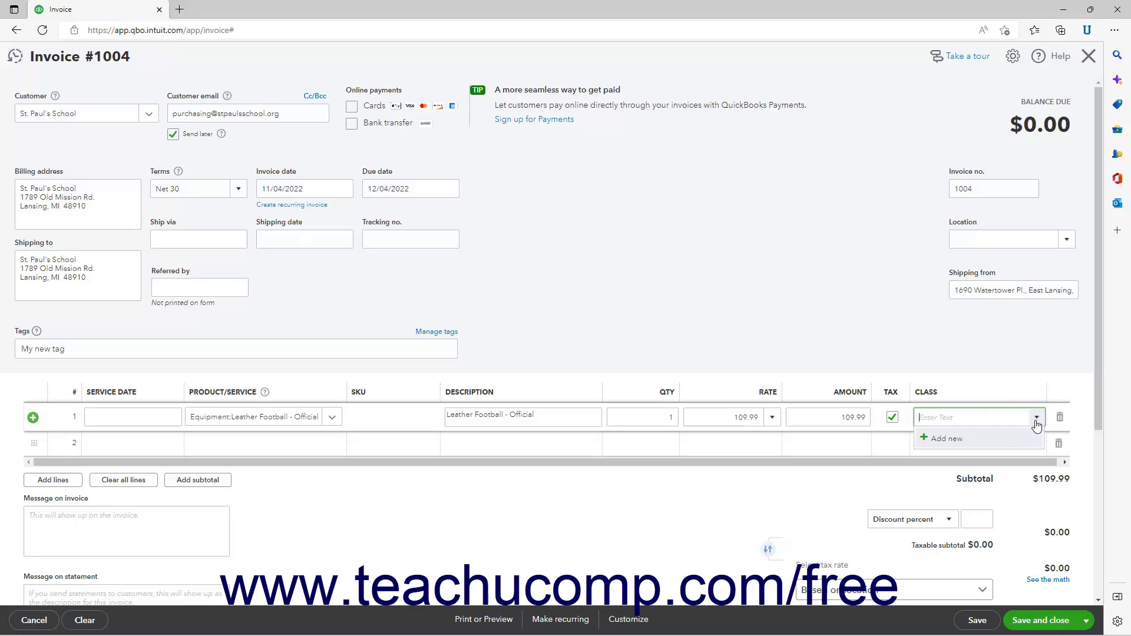
left_click(1035, 424)
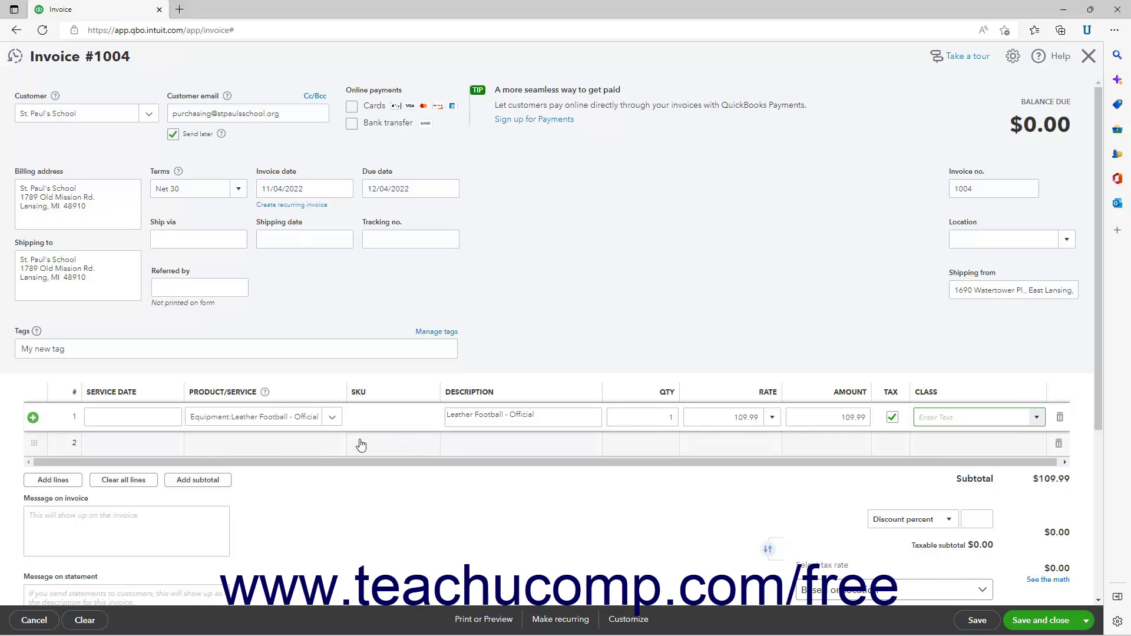
Add Sports Personal Training - Football as the second line item with a quantity of 2
left_click(332, 445)
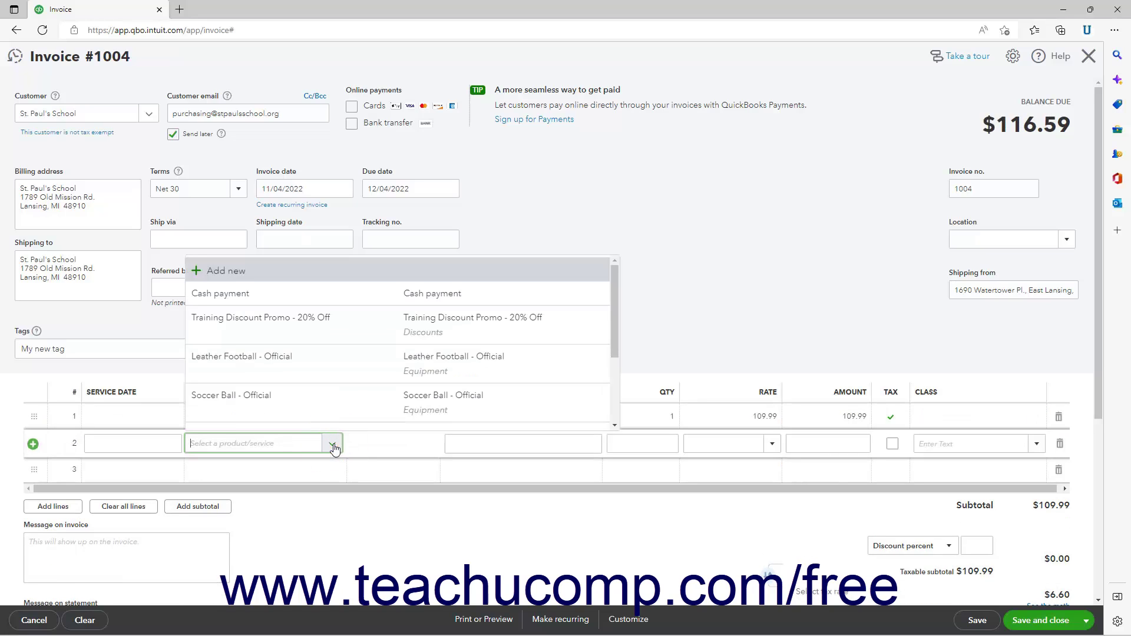
scroll(333, 406, "down", 3)
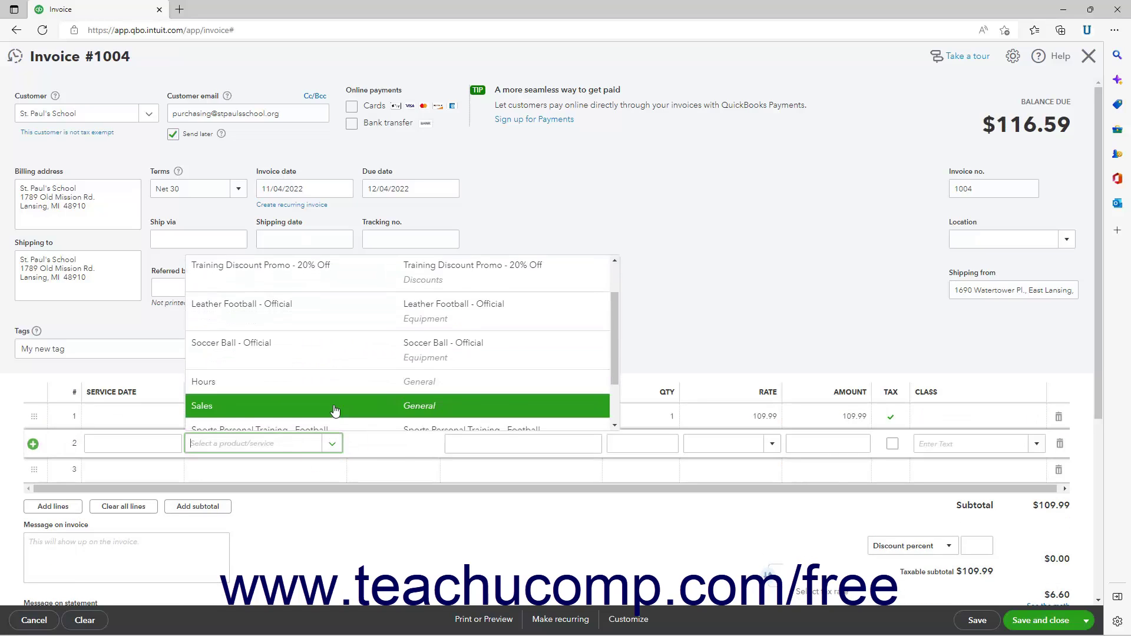
left_click(333, 394)
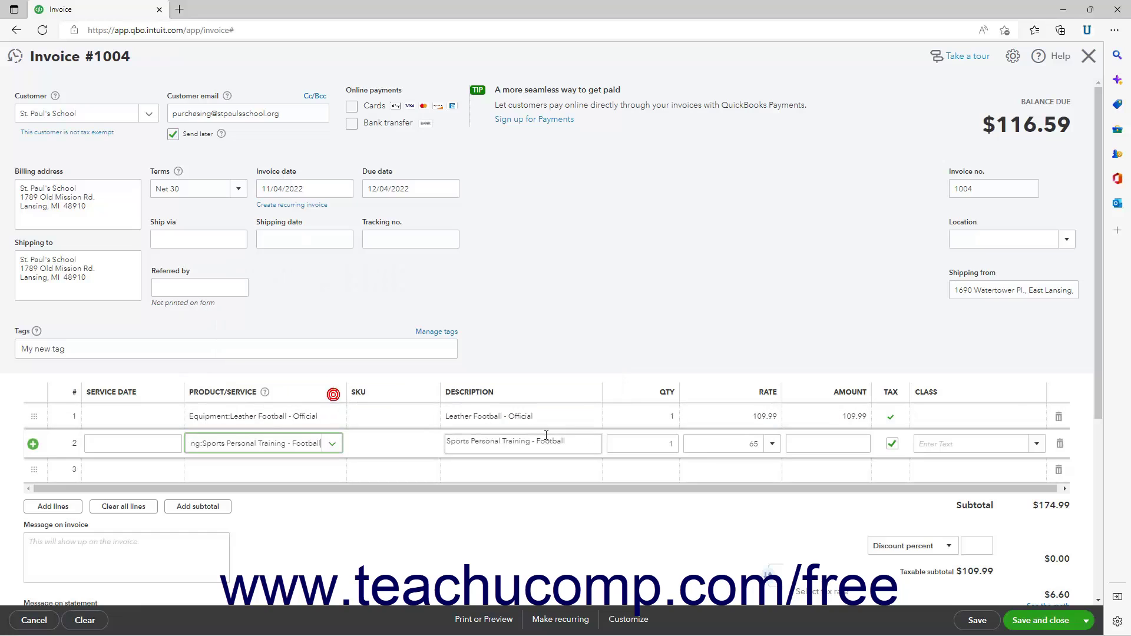
left_click(631, 440)
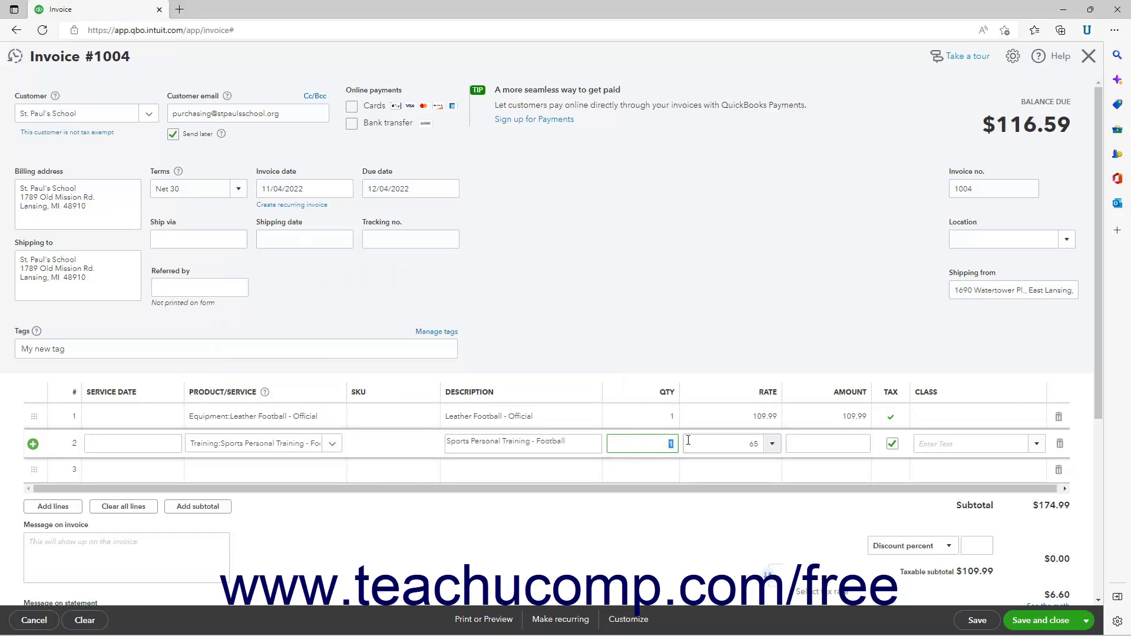
type("2")
left_click(687, 440)
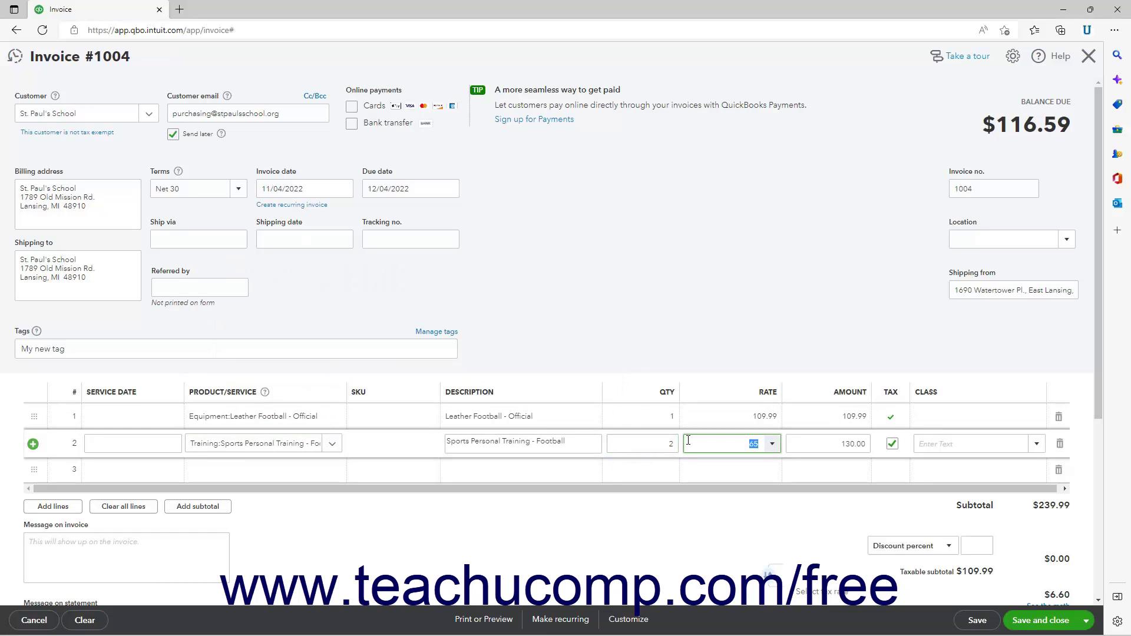
left_click(532, 384)
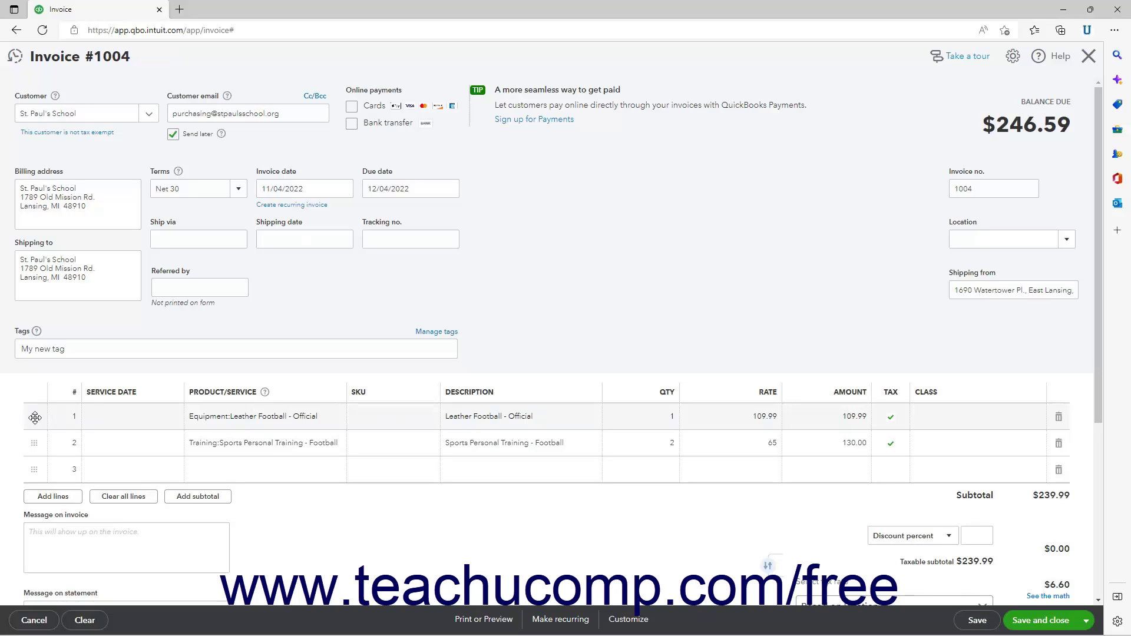
Review the line reordering and line-adding controls on the old-layout invoice and compare them with the new-layout invoice
mouse_move(35, 417)
left_mouse_down()
mouse_move(35, 466)
mouse_move(36, 415)
left_mouse_up()
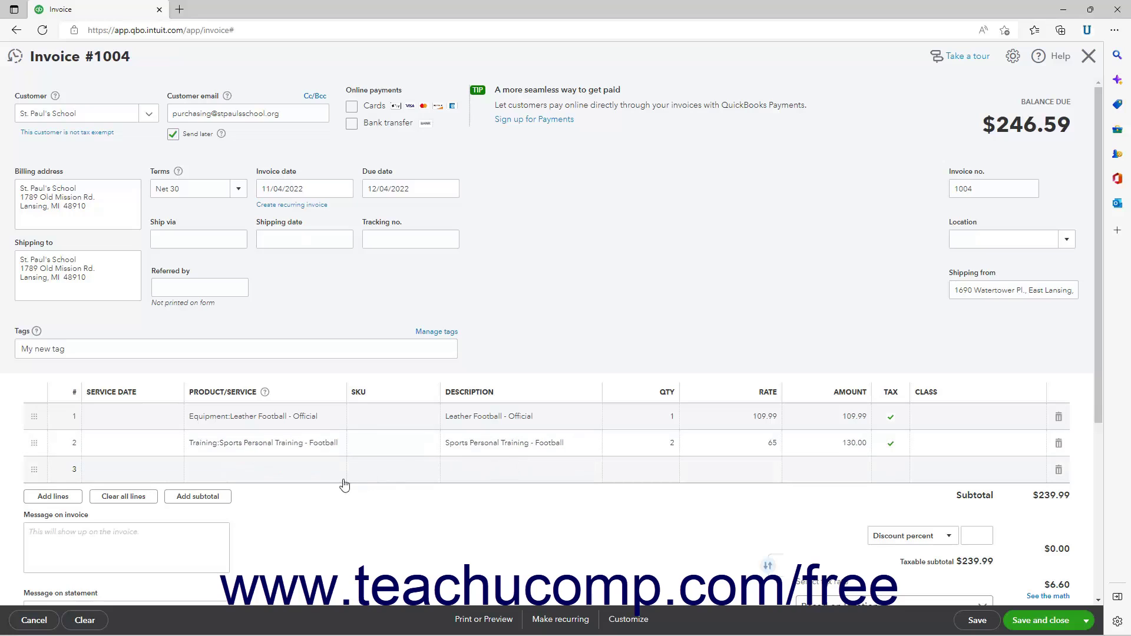
left_click(306, 478)
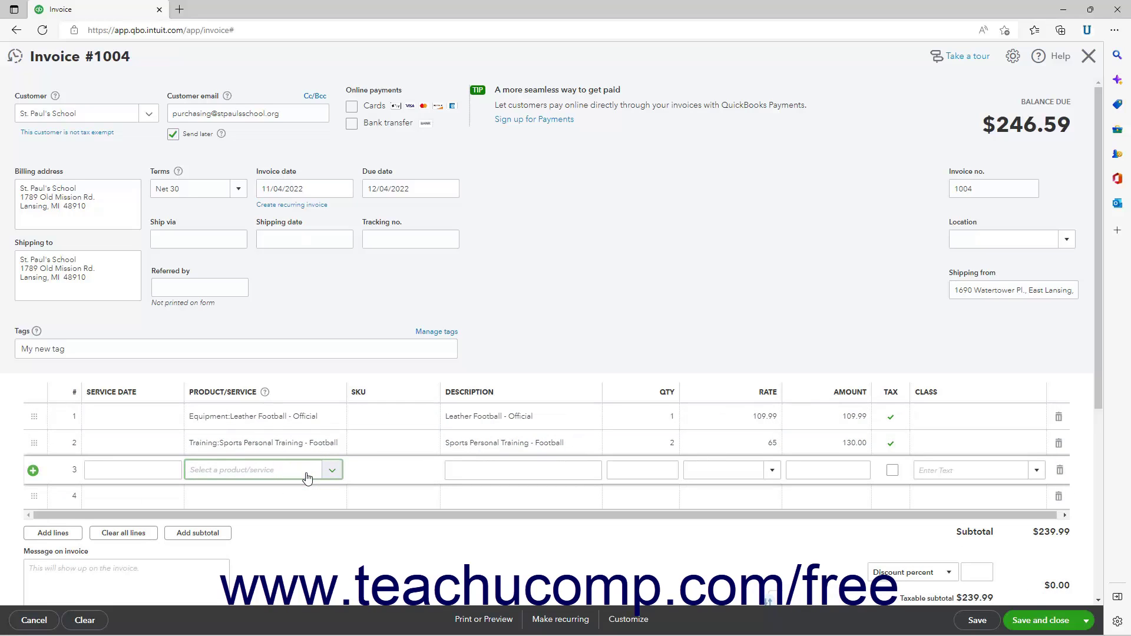
mouse_move(530, 619)
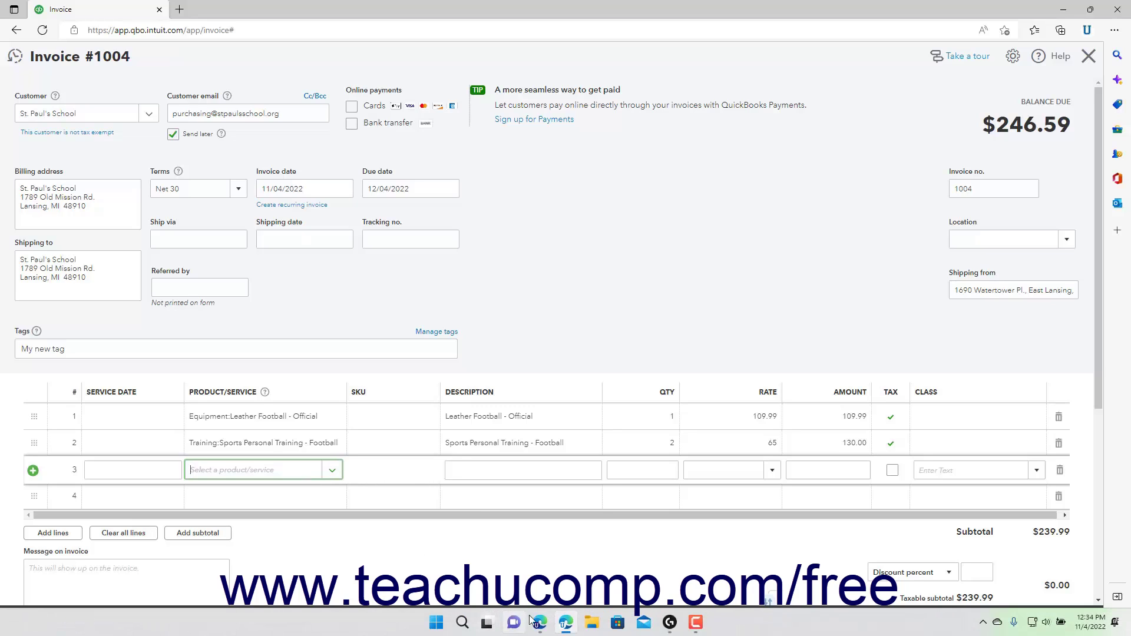
left_click(530, 551)
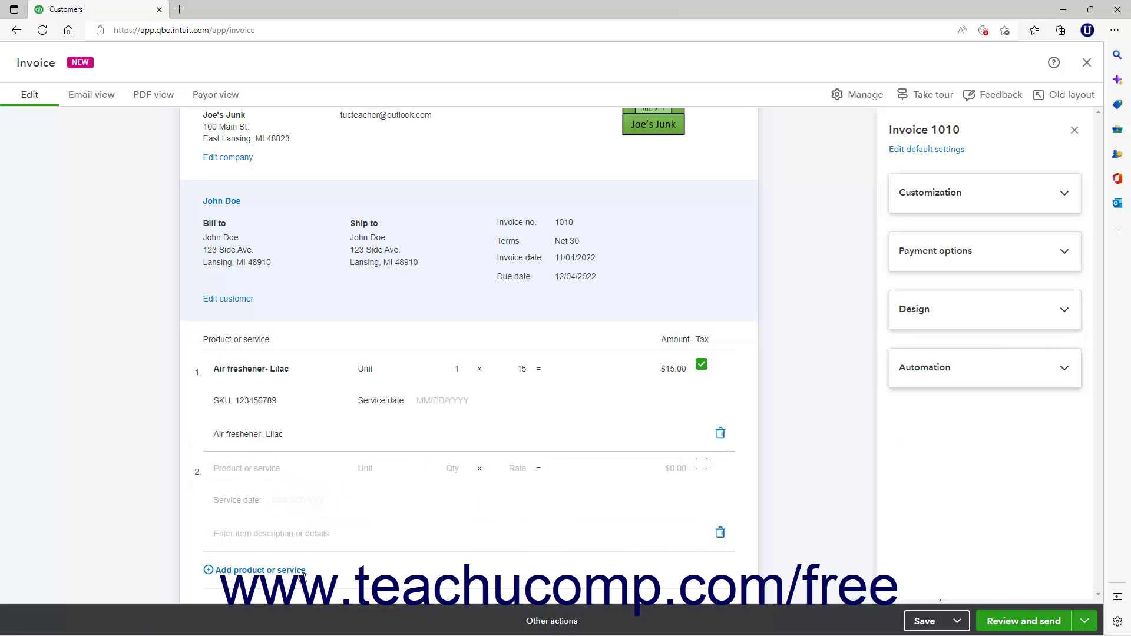
mouse_move(613, 633)
left_click(569, 625)
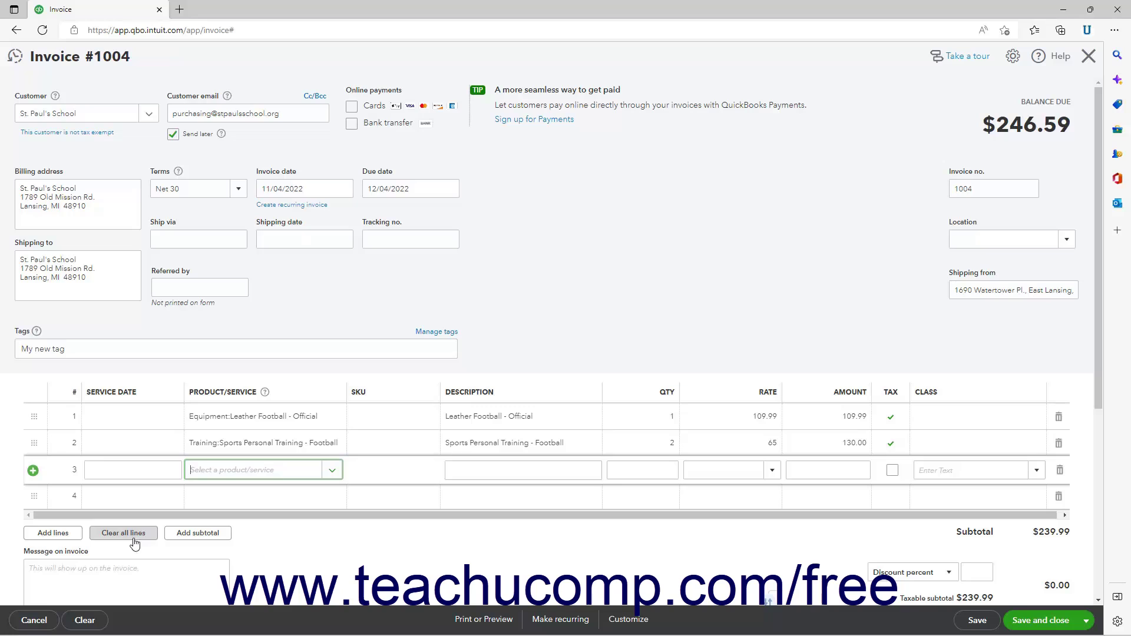
Insert a subtotal line below the Sports Personal Training - Football line and delete it again
left_click(156, 445)
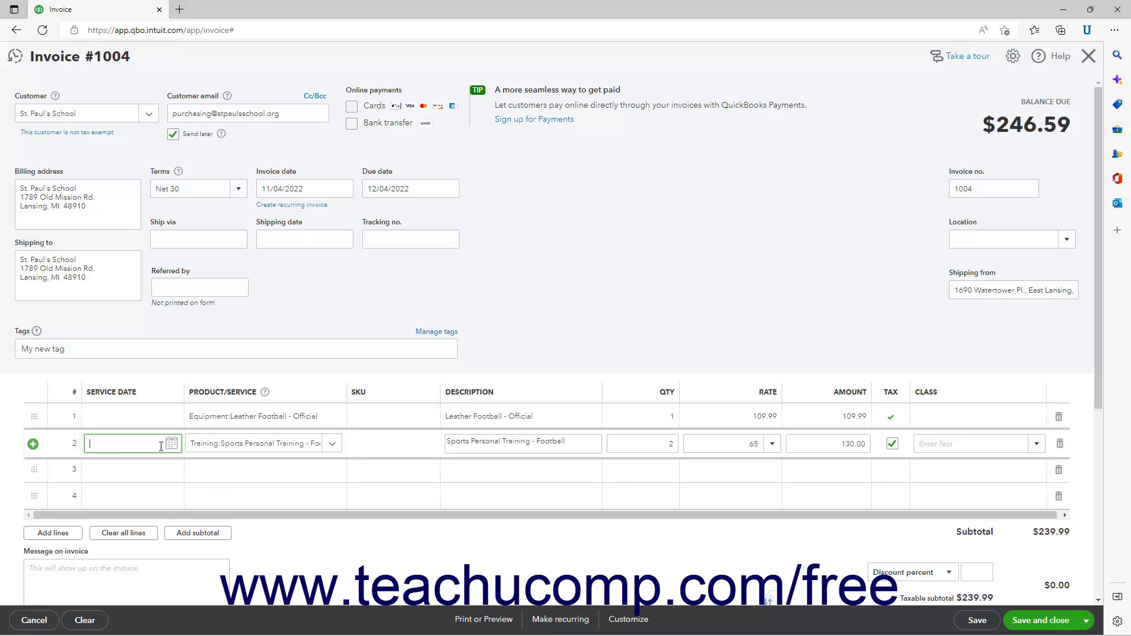
left_click(175, 534)
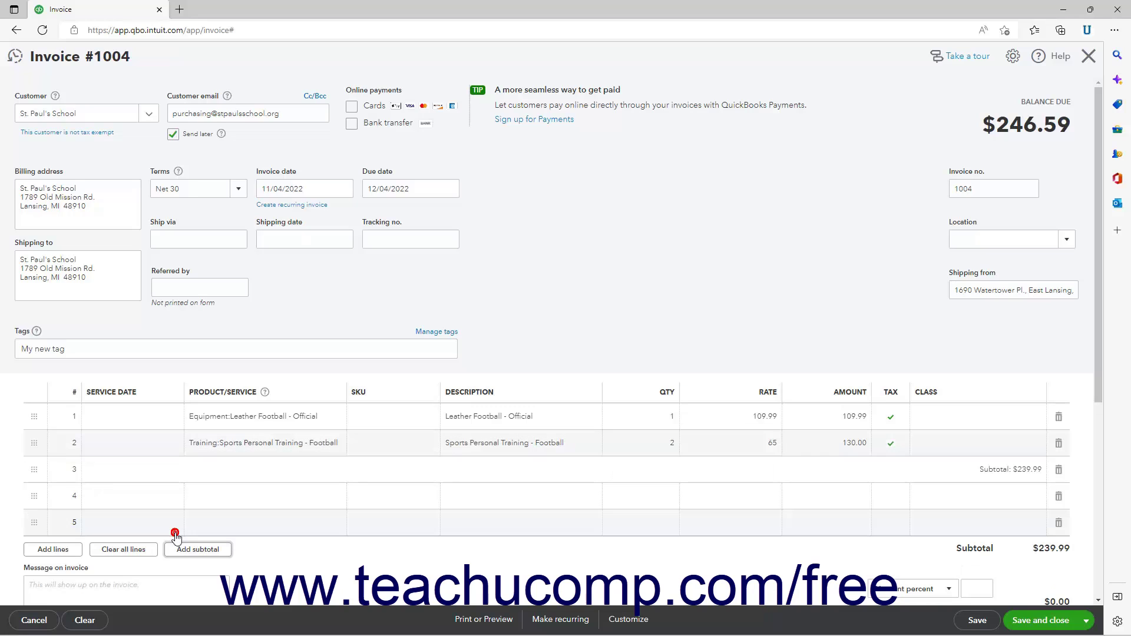
left_click(950, 472)
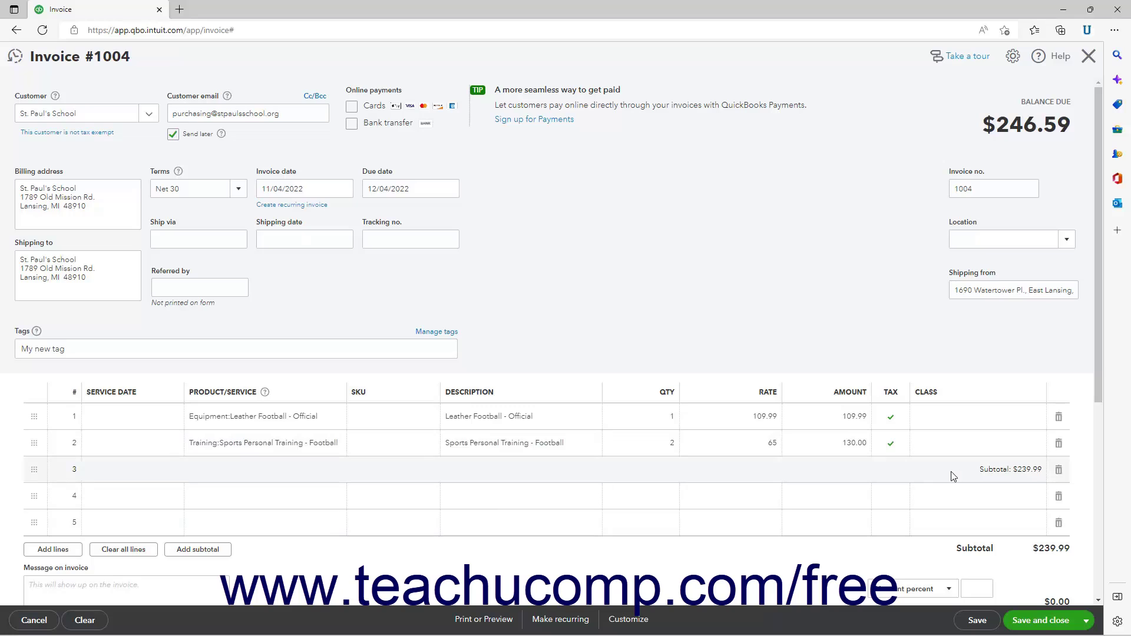
left_click(1057, 474)
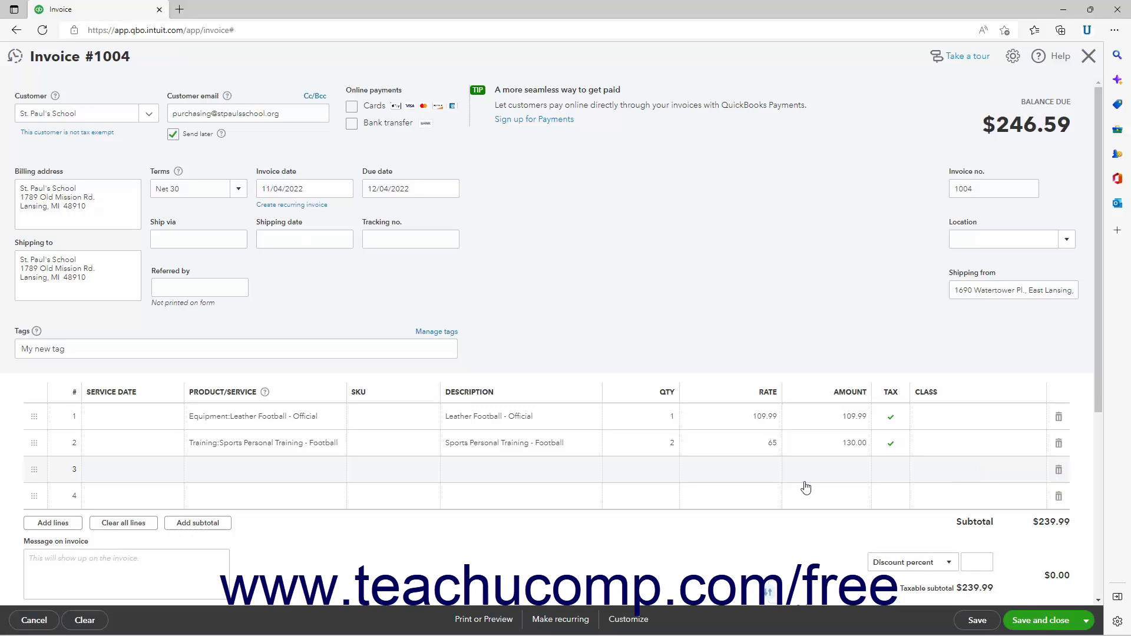
Review the message fields for the invoice and statement in the old layout and the Note to customer field in the new layout
left_click(156, 561)
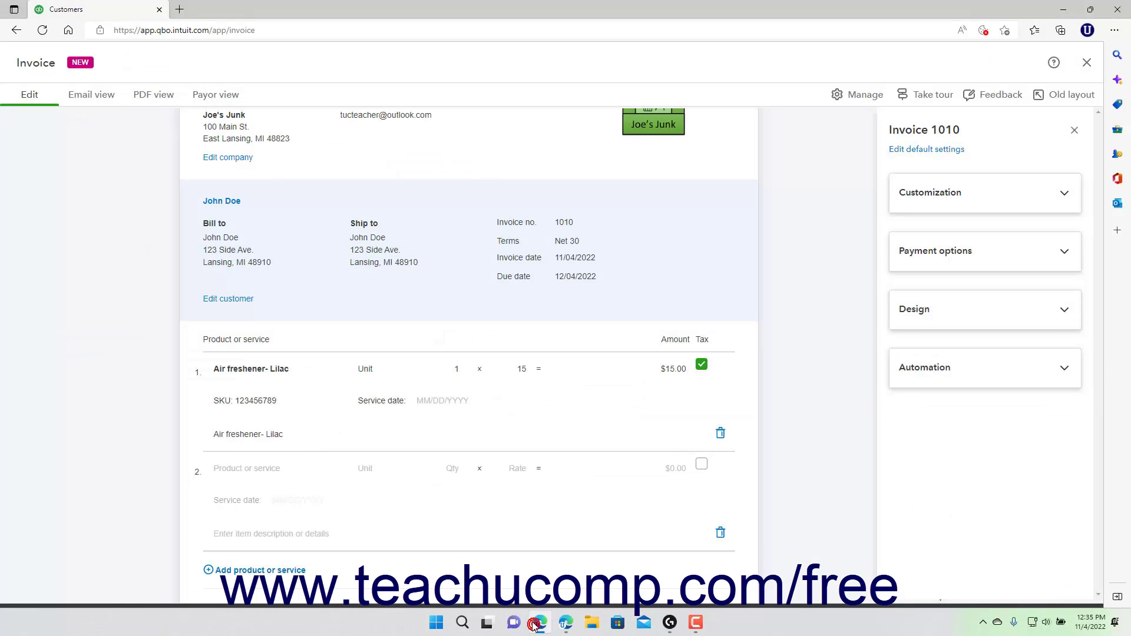
scroll(490, 538, "down", 6)
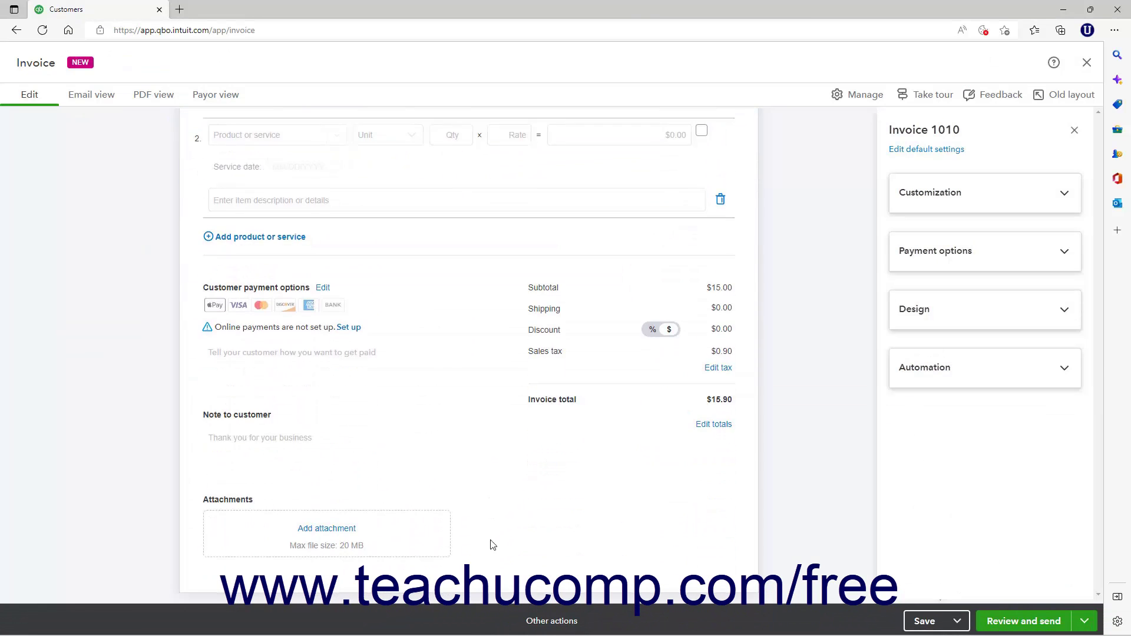
left_click(277, 449)
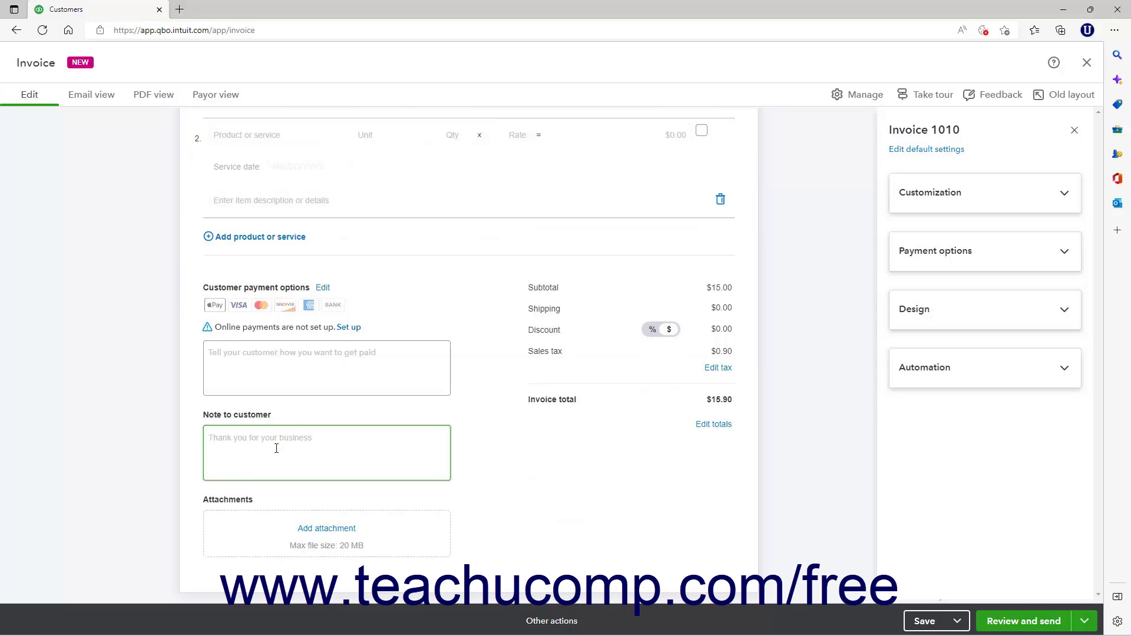
left_click(565, 622)
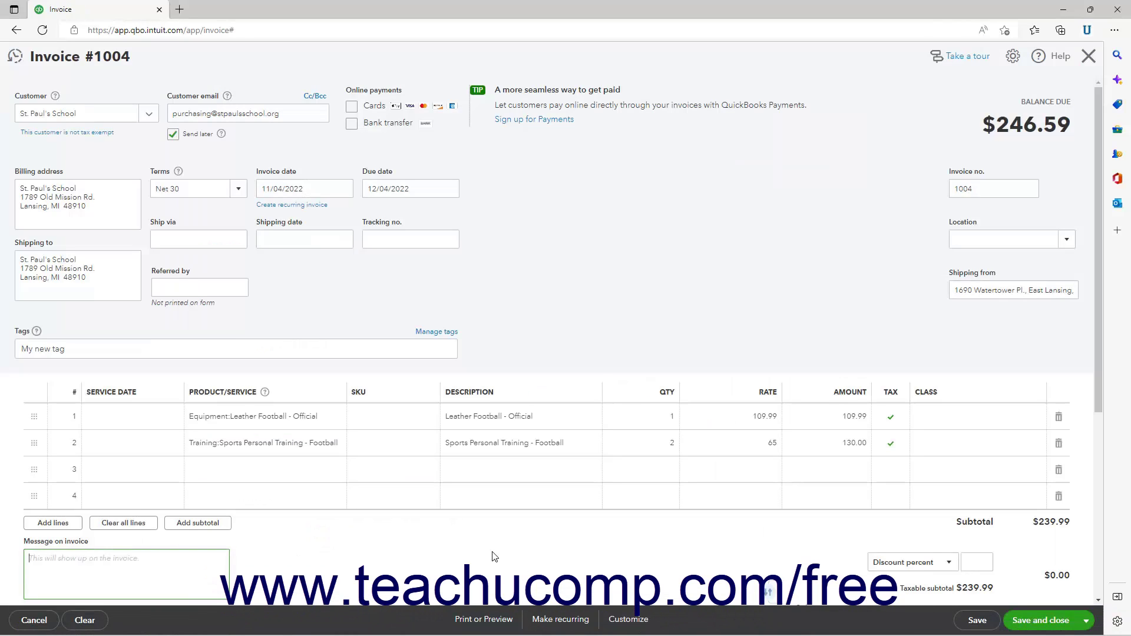
scroll(494, 556, "down", 4)
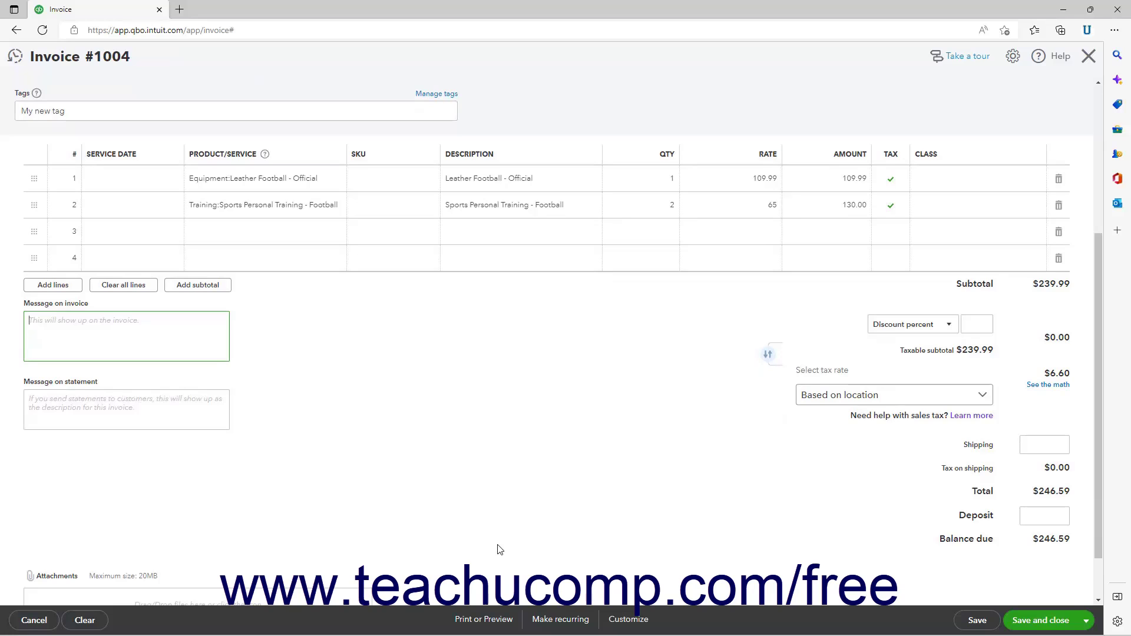
left_click(171, 412)
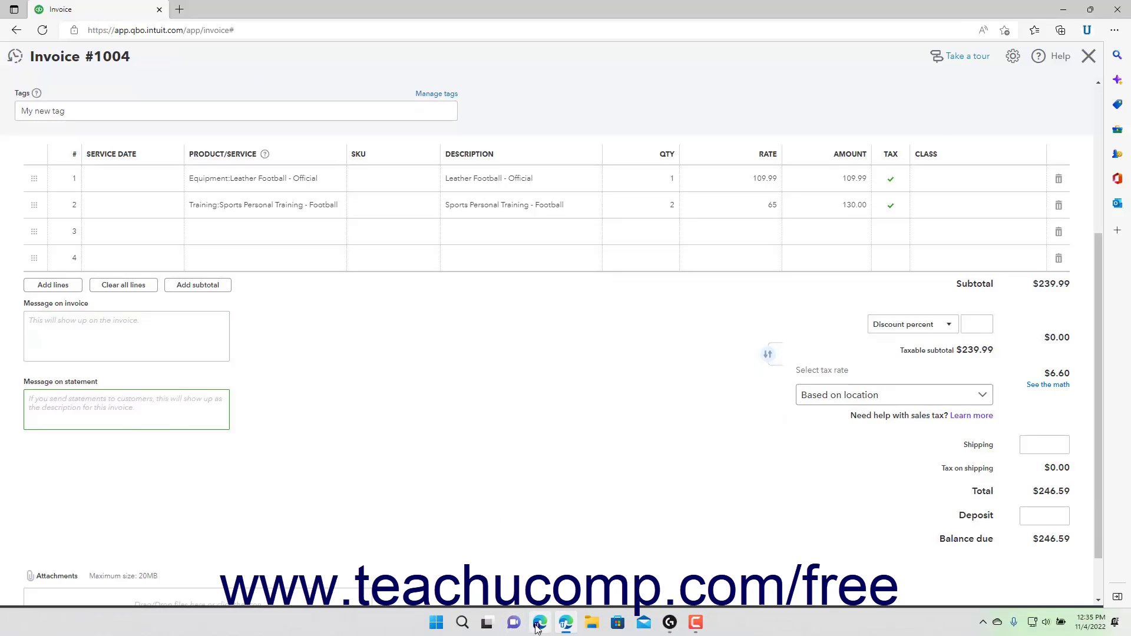
On the new-layout invoice, review the customer payment instructions field and the attachment file selection without attaching a file
left_click(540, 624)
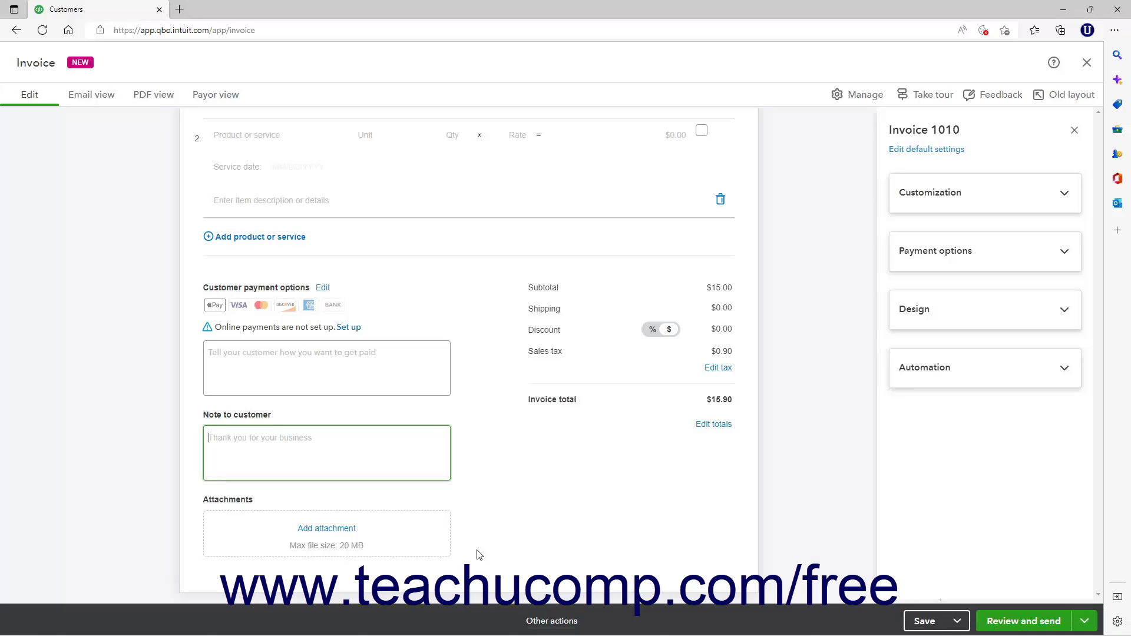
left_click(247, 365)
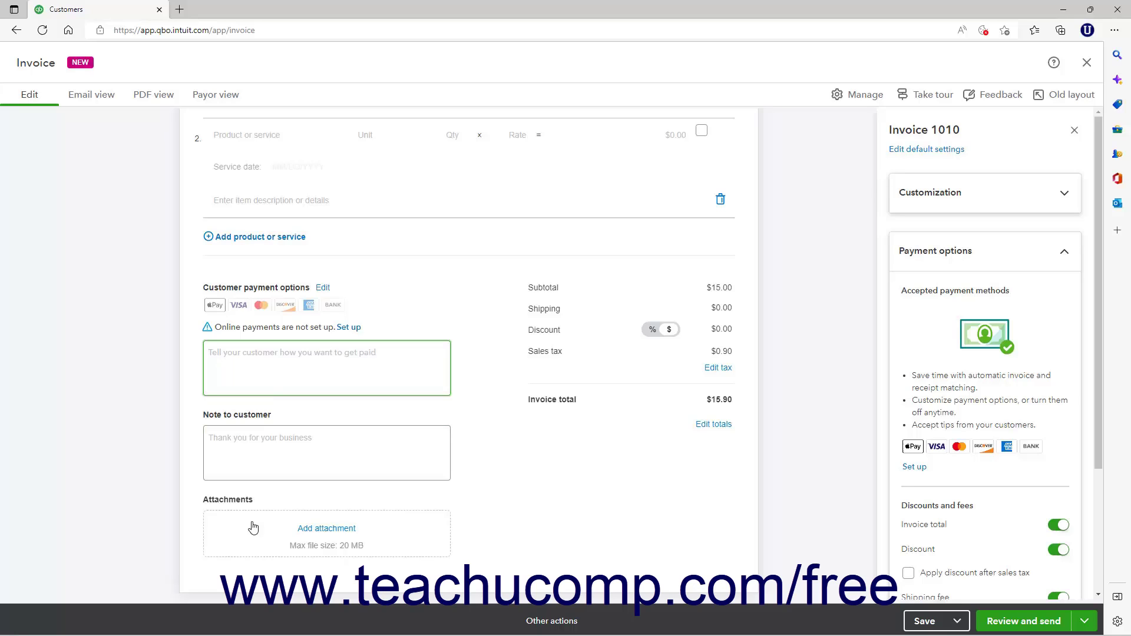
left_click(287, 527)
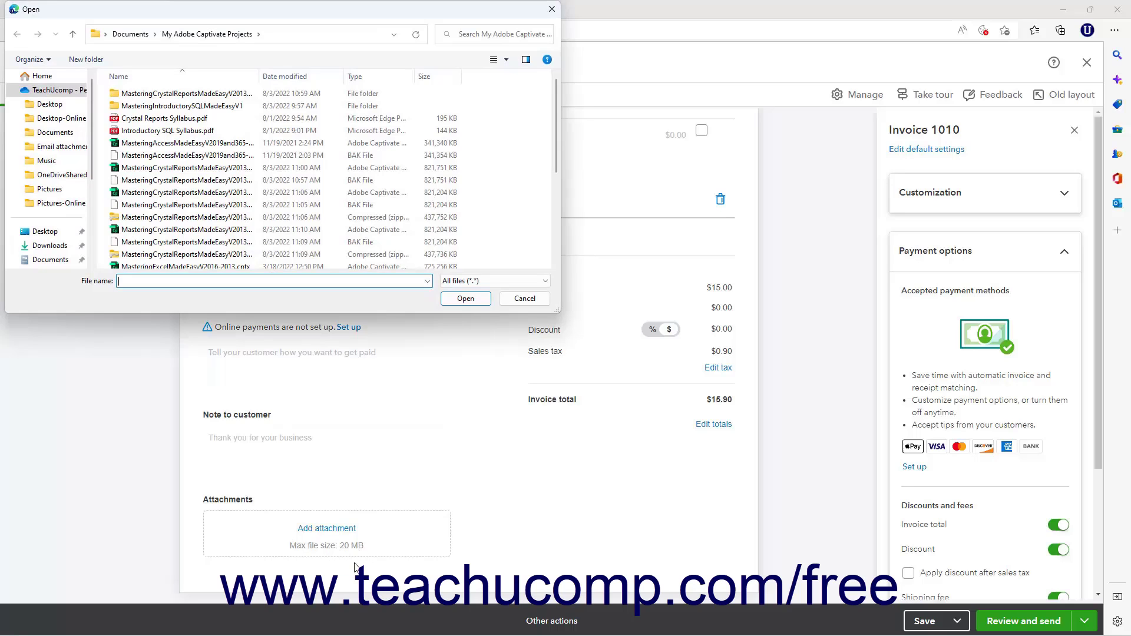
left_click(510, 305)
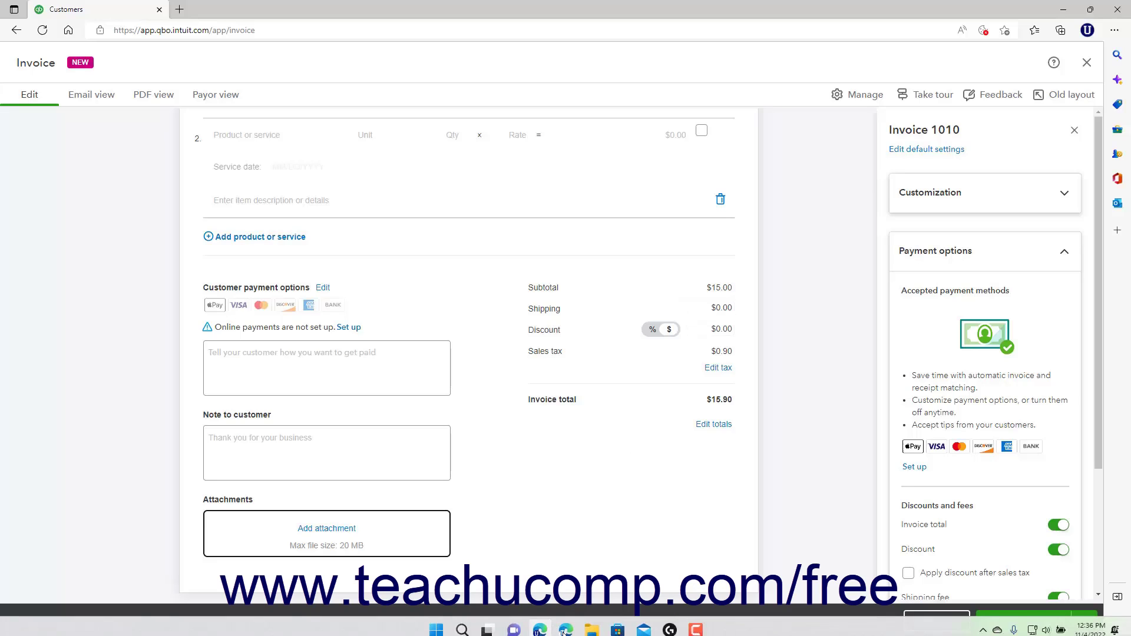
On the old-layout invoice, review the sales tax rate choices and open the explanation of how the tax is calculated
left_click(568, 628)
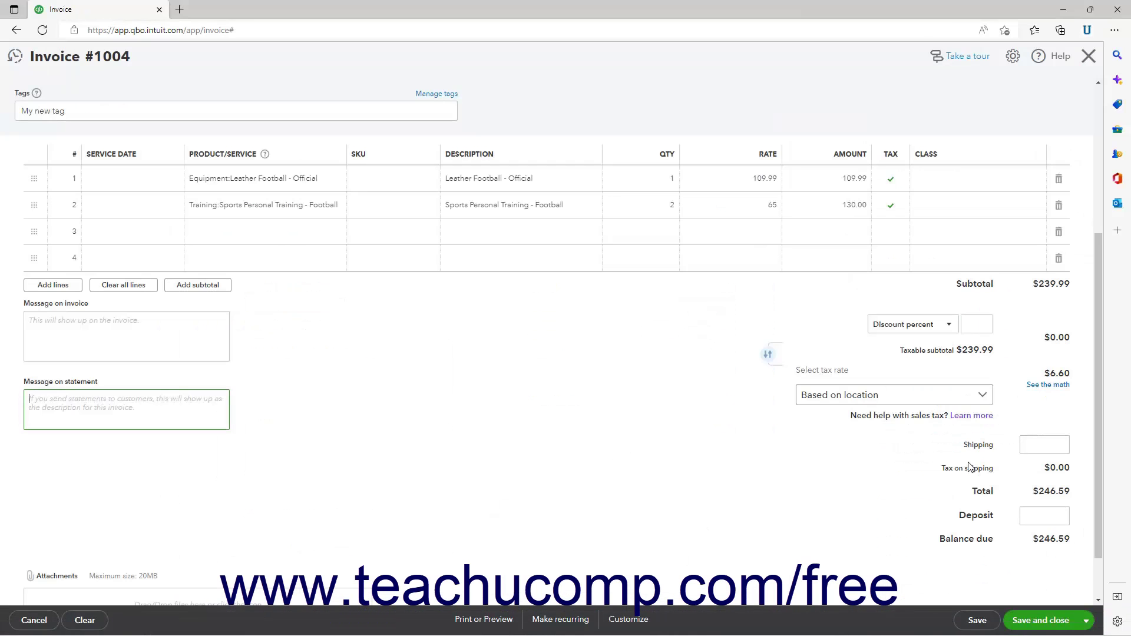
left_click(982, 397)
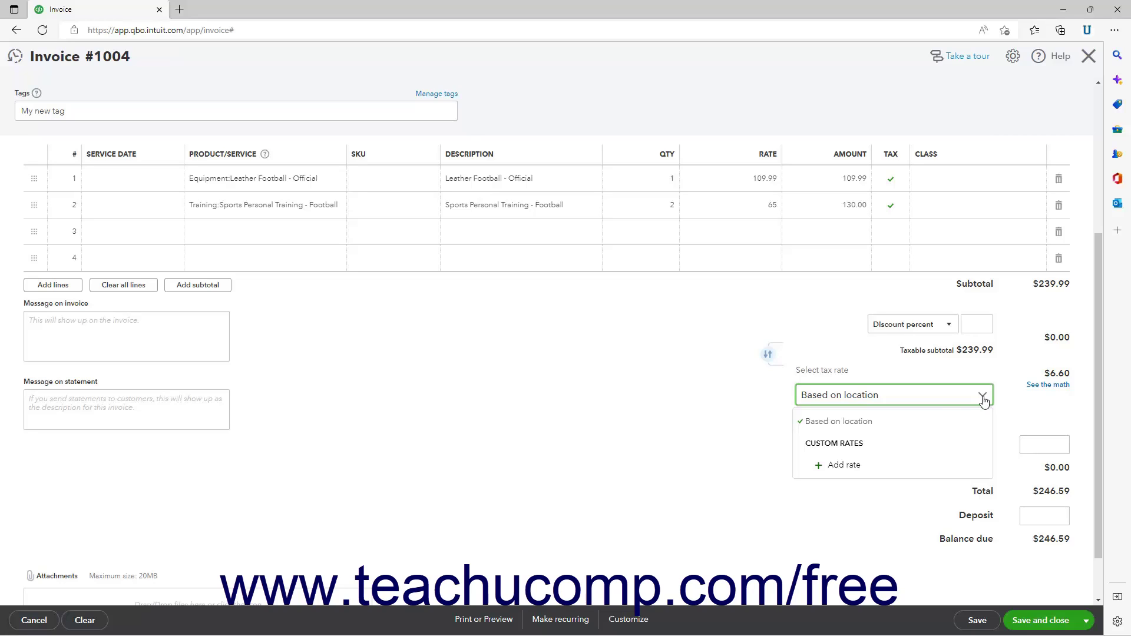
left_click(983, 400)
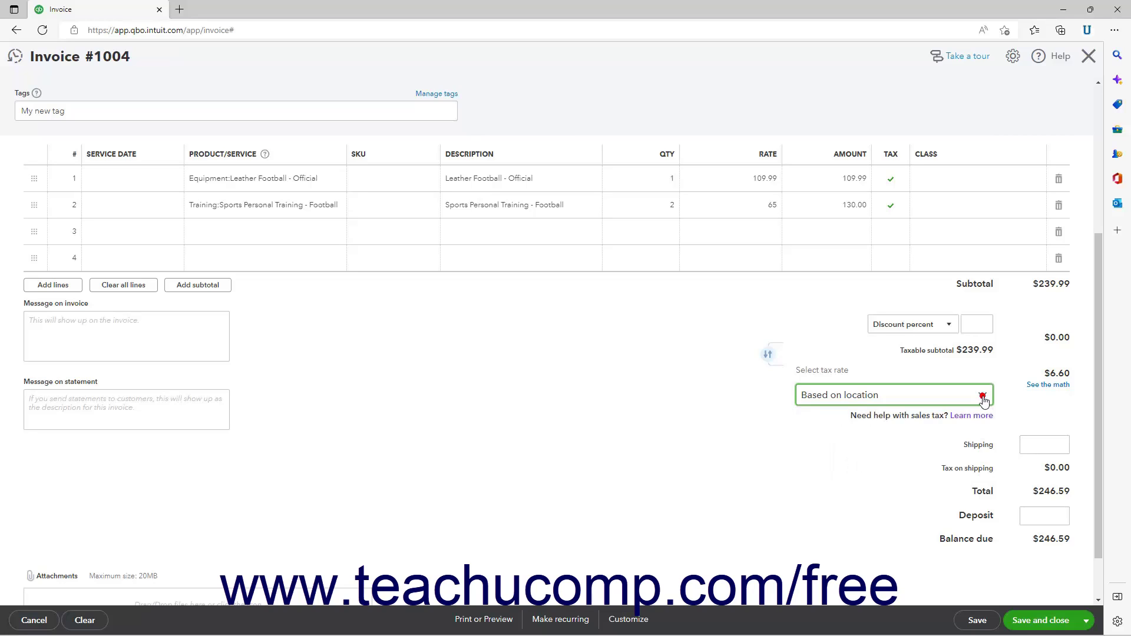
left_click(1055, 387)
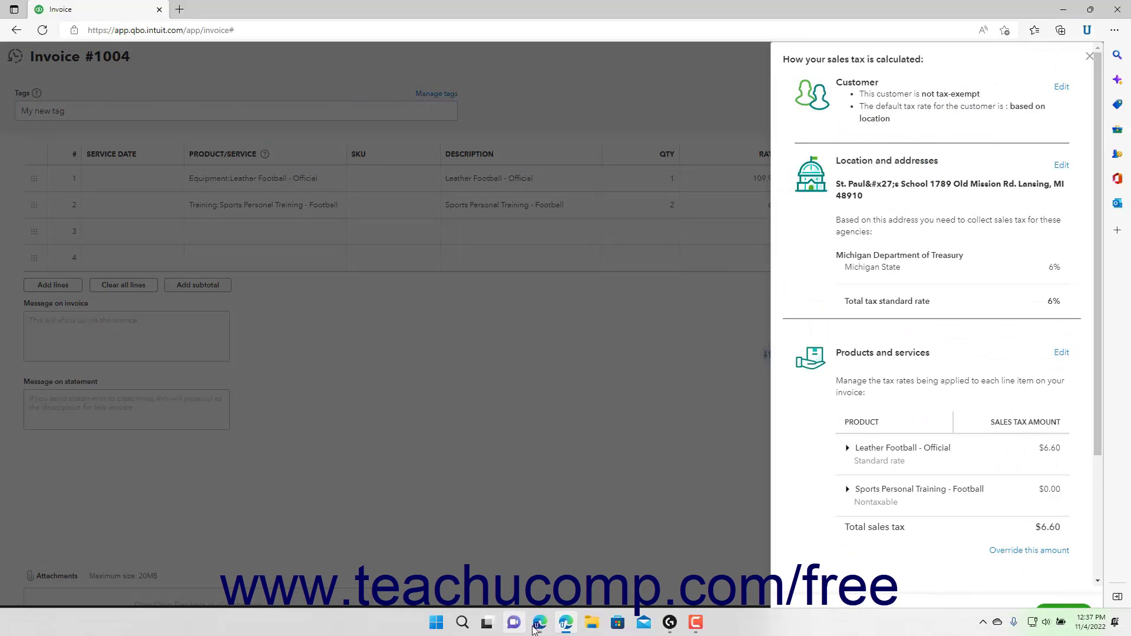
On the new-layout invoice, examine the sales tax calculation and the manual override's rate, amount and reason fields, and leave without saving
left_click(540, 628)
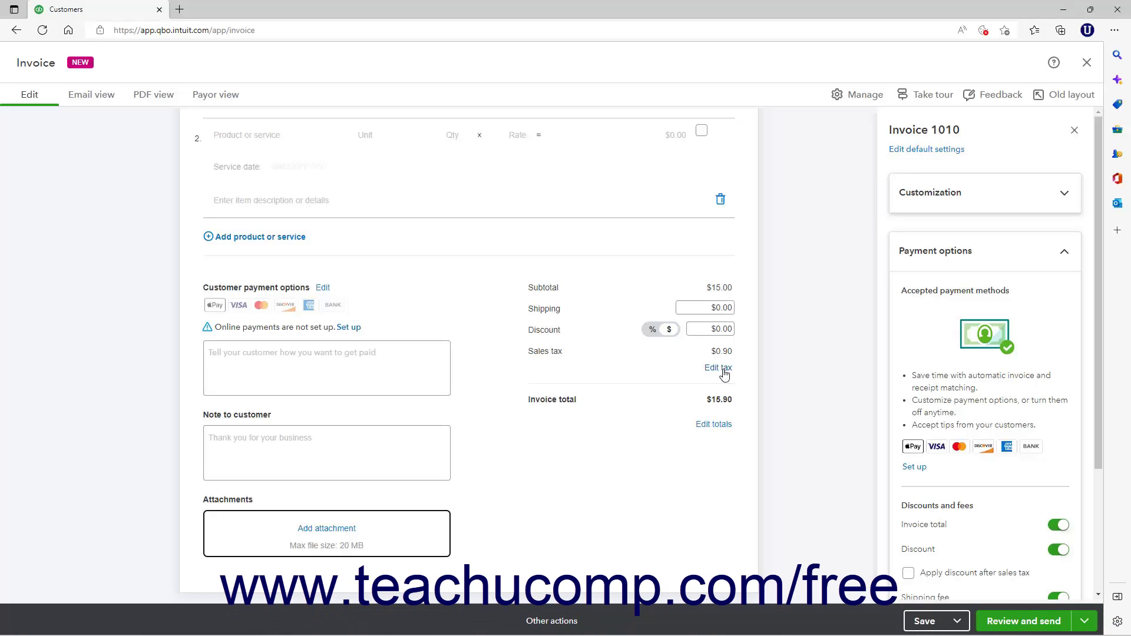
left_click(724, 373)
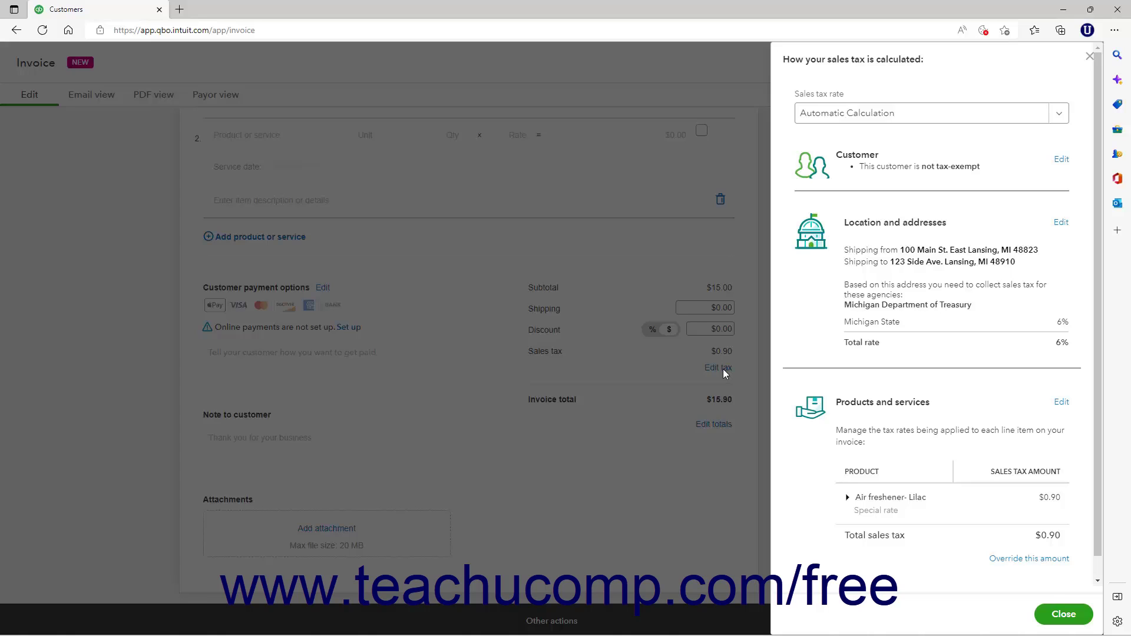
left_click(1002, 559)
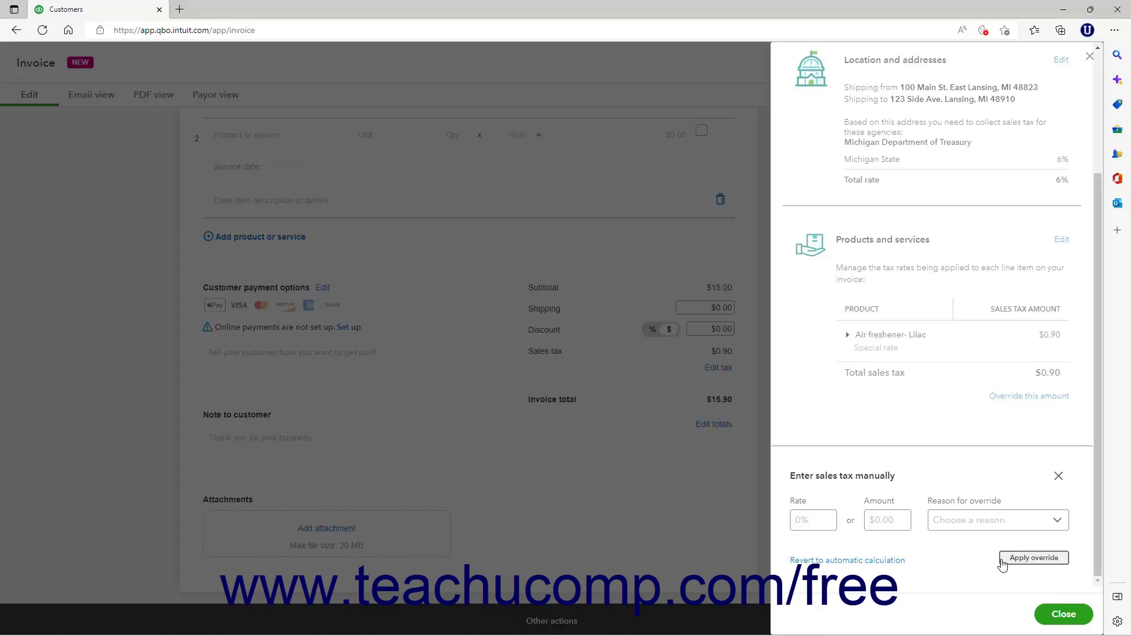
left_click(808, 523)
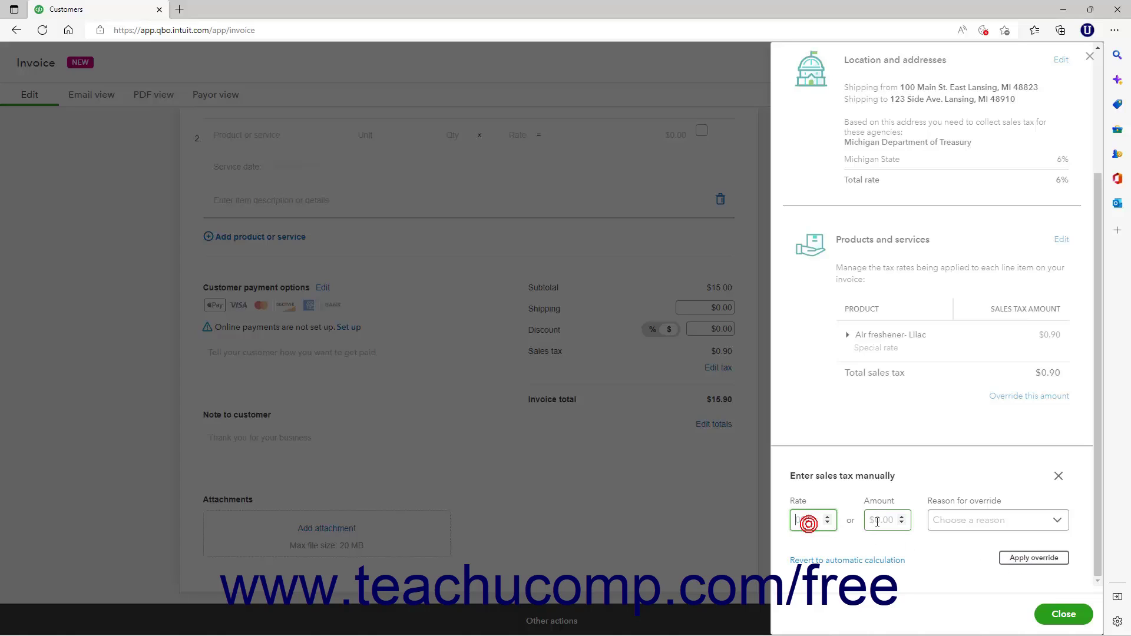
left_click(878, 522)
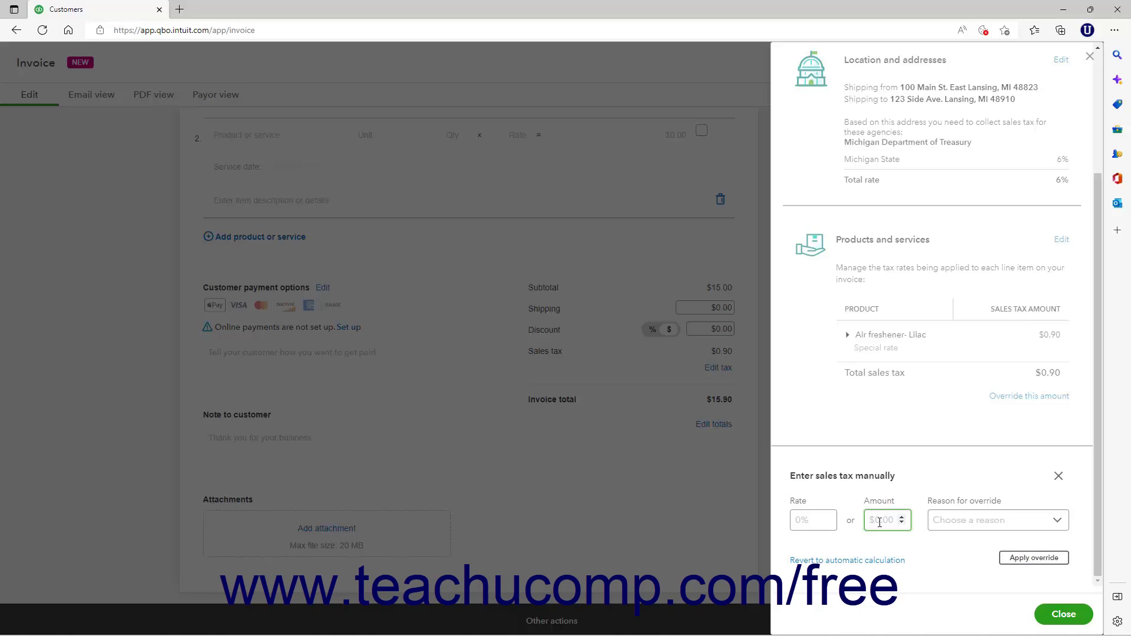
left_click(1056, 522)
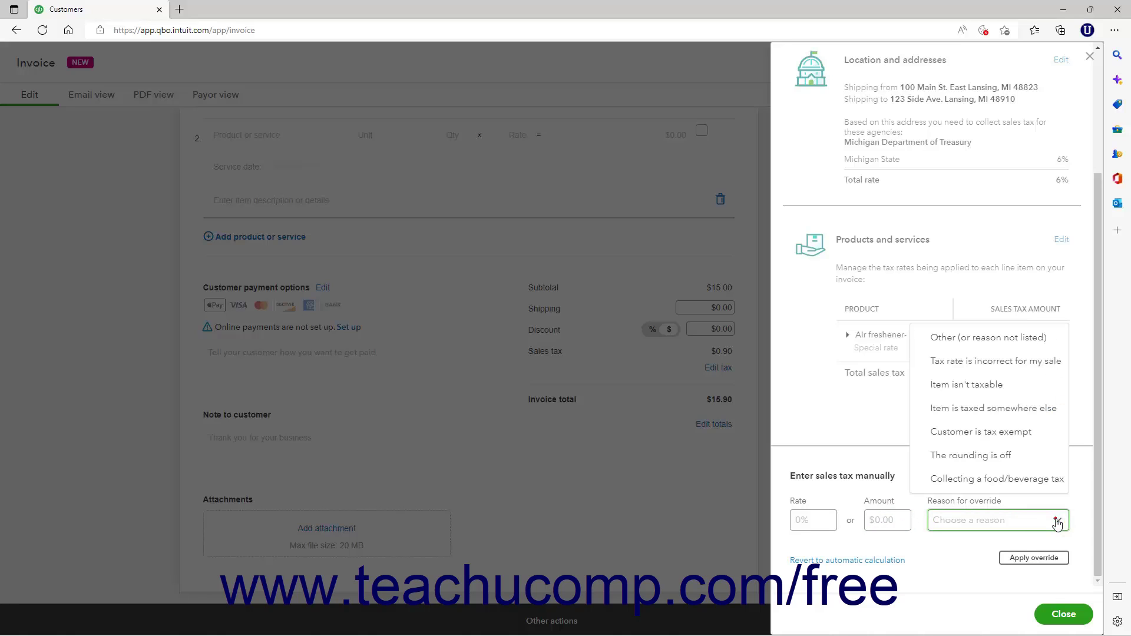
left_click(1056, 521)
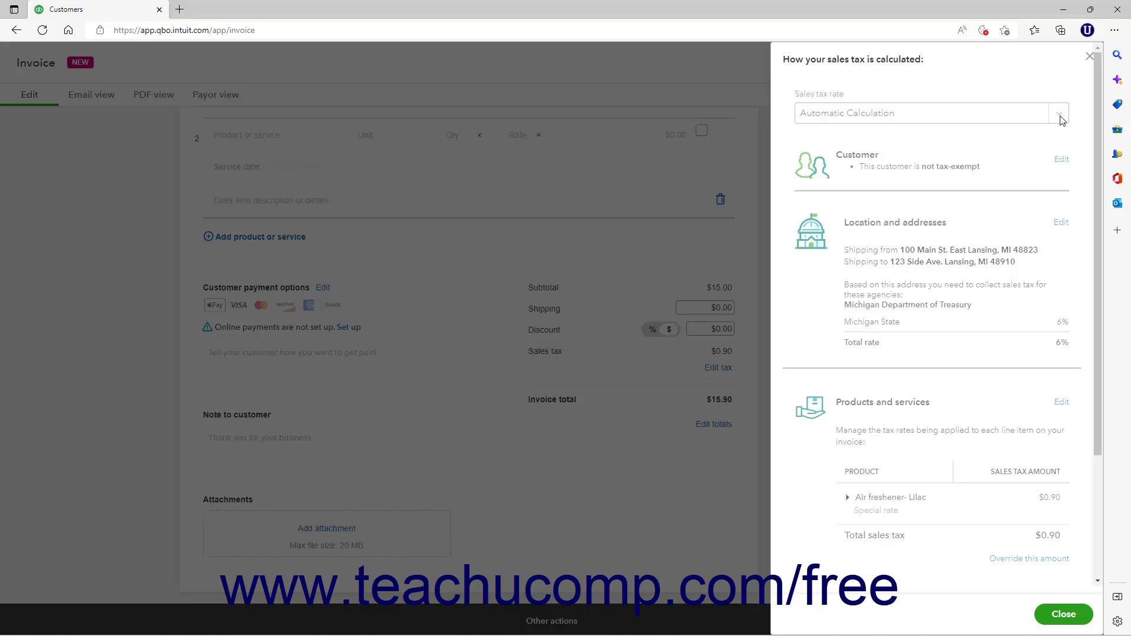
left_click(1060, 614)
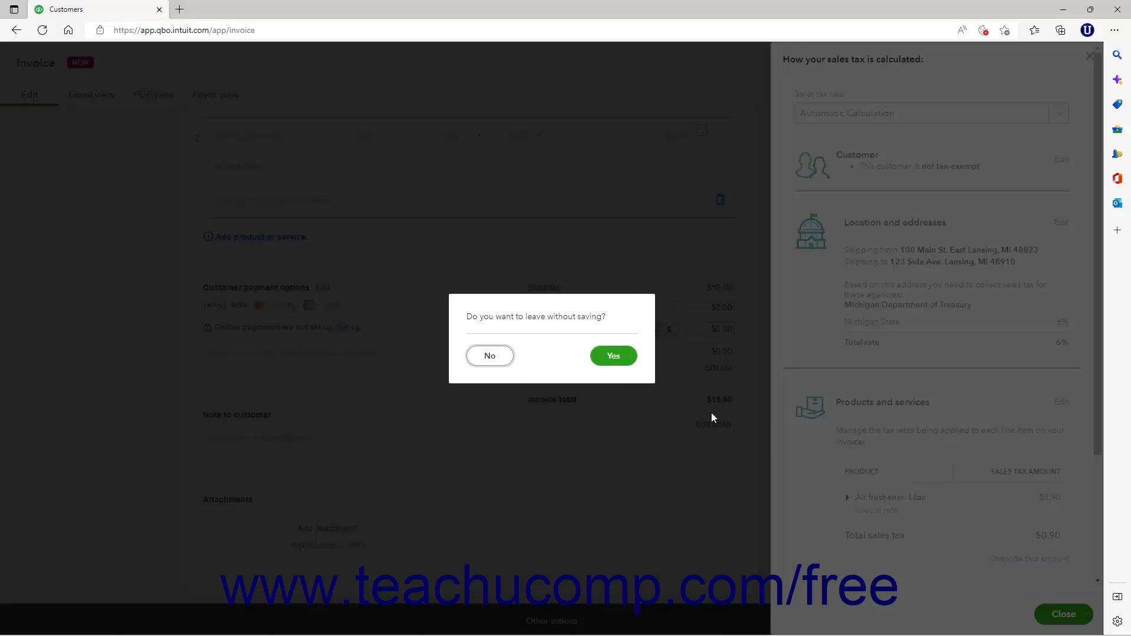
left_click(615, 355)
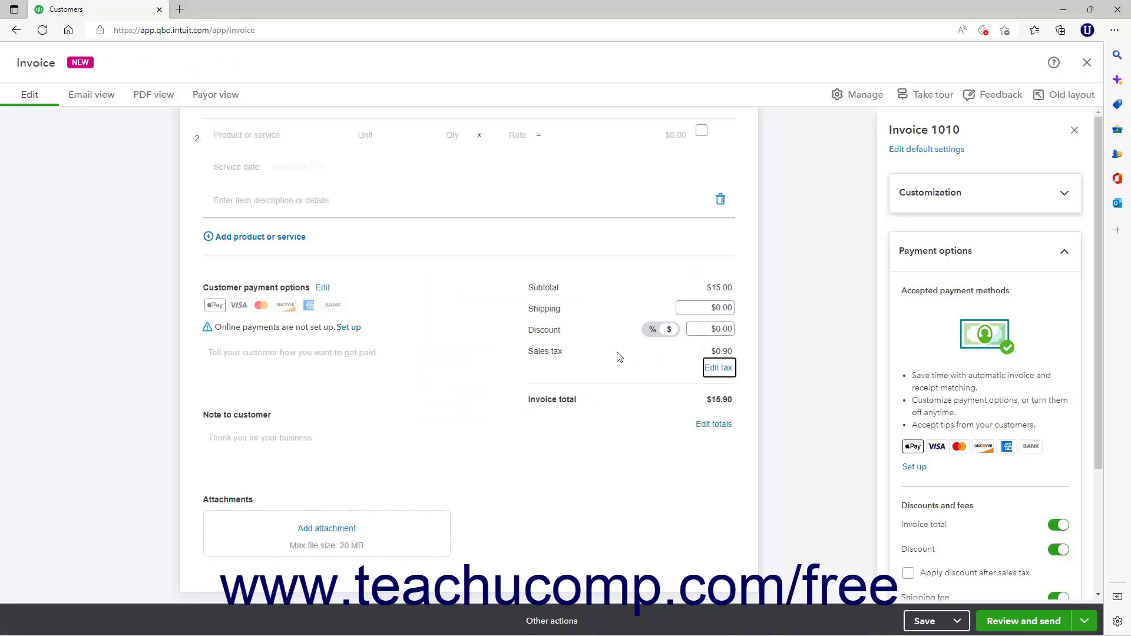
On the old-layout invoice, close the sales tax calculation and review the tax rate and discount type choices
left_click(563, 622)
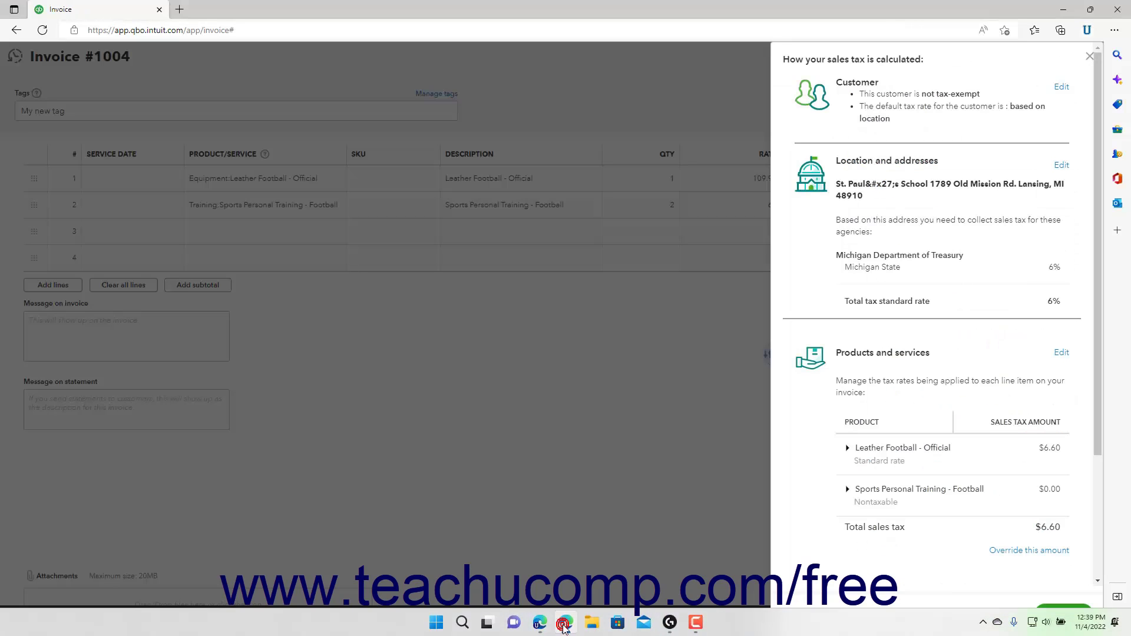
left_click(1053, 613)
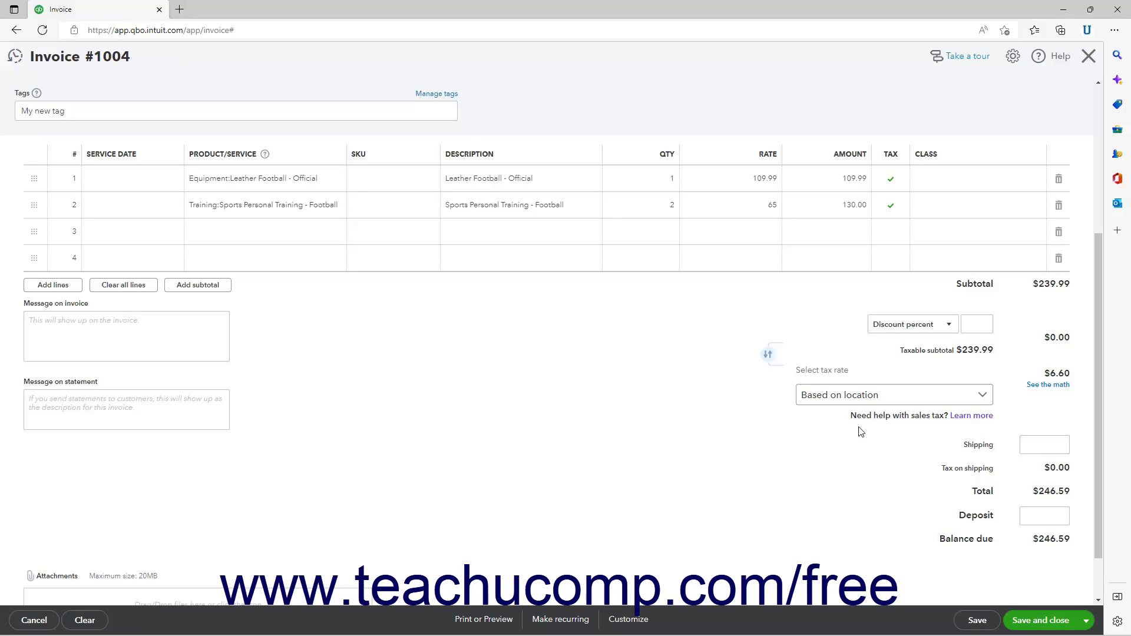
left_click(983, 396)
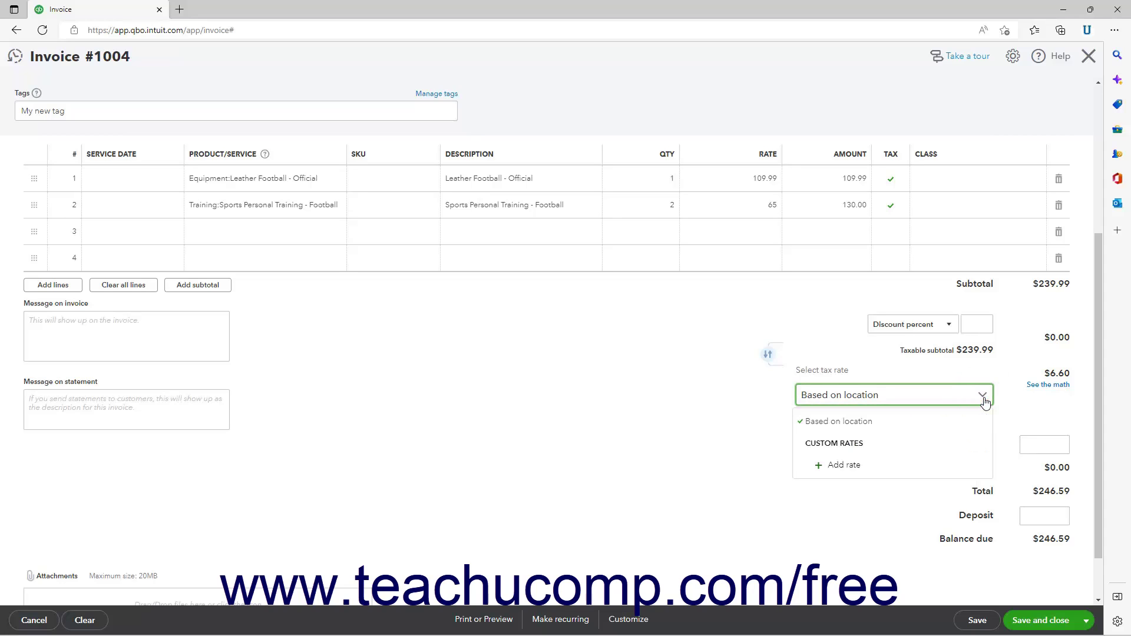
left_click(983, 398)
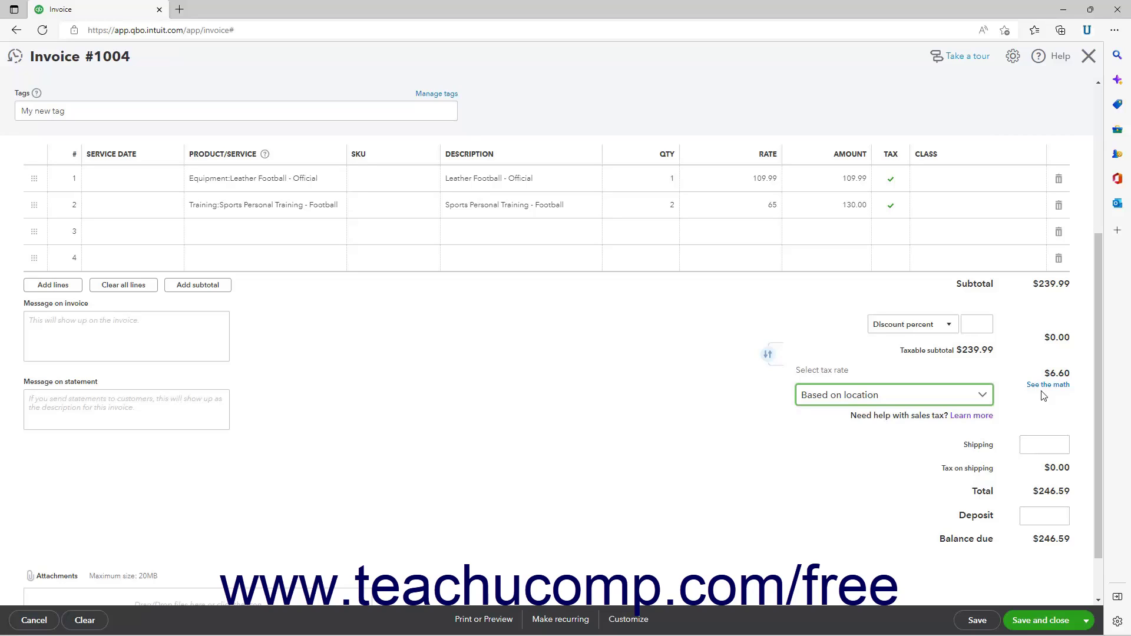
left_click(949, 326)
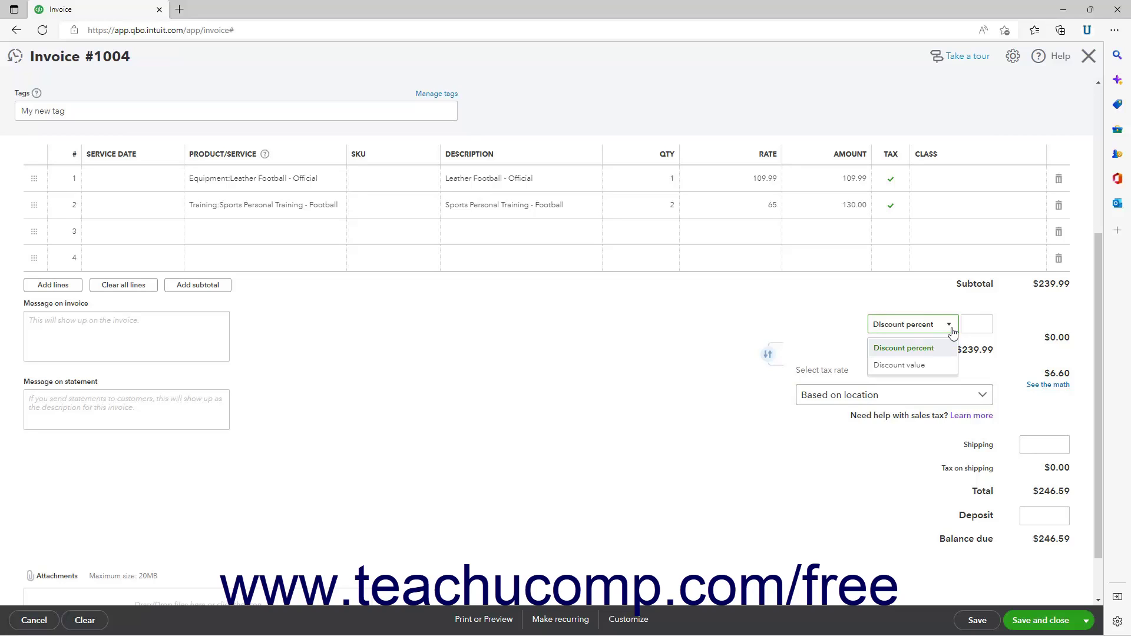
left_click(953, 331)
On the new-layout invoice, toggle the discount between percent and dollar amount, ending on dollar amount
mouse_move(618, 631)
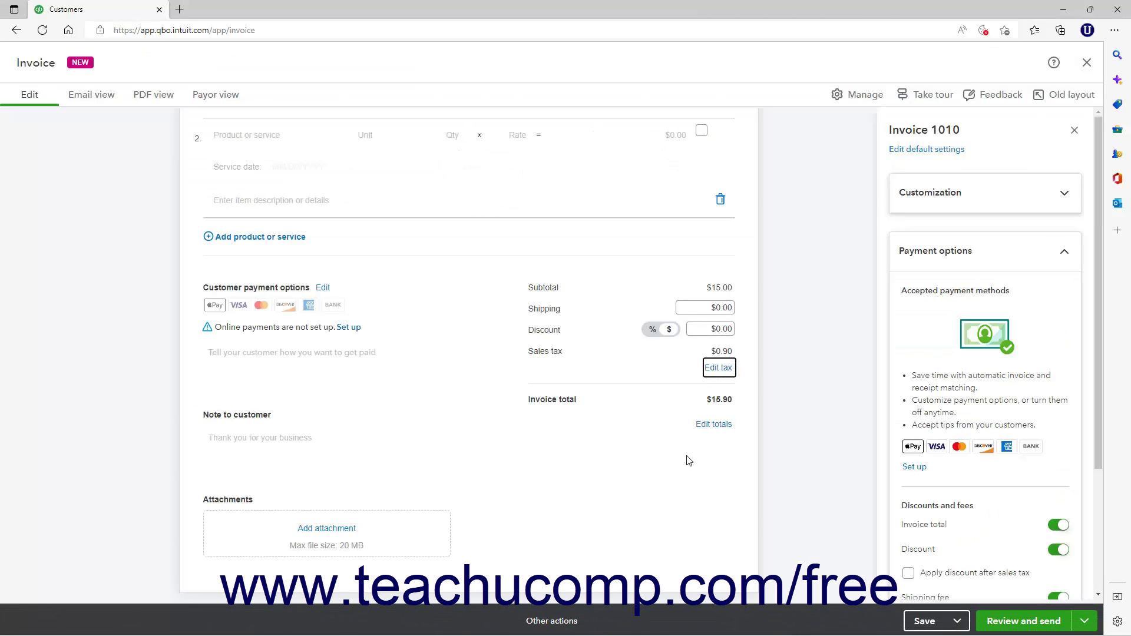
left_click(653, 331)
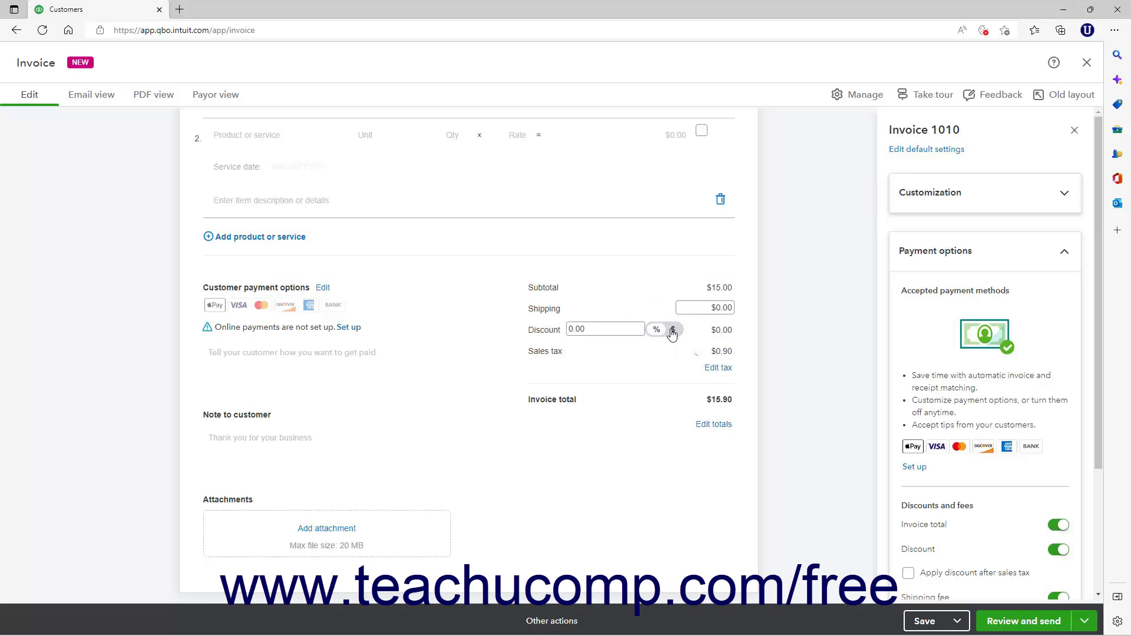
left_click(669, 331)
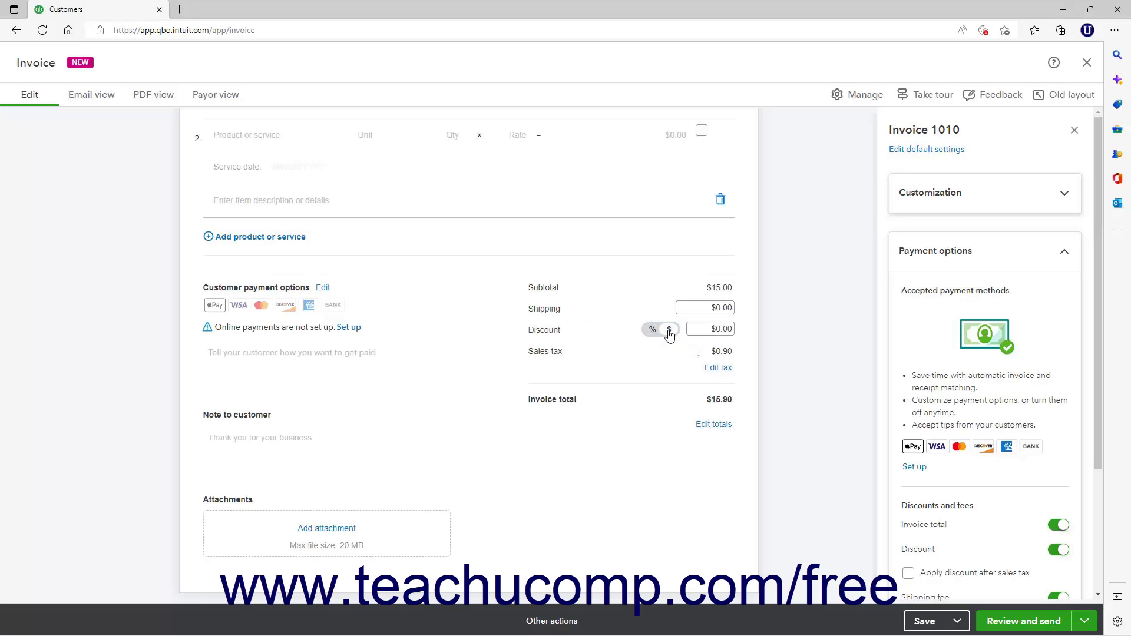
left_click(669, 331)
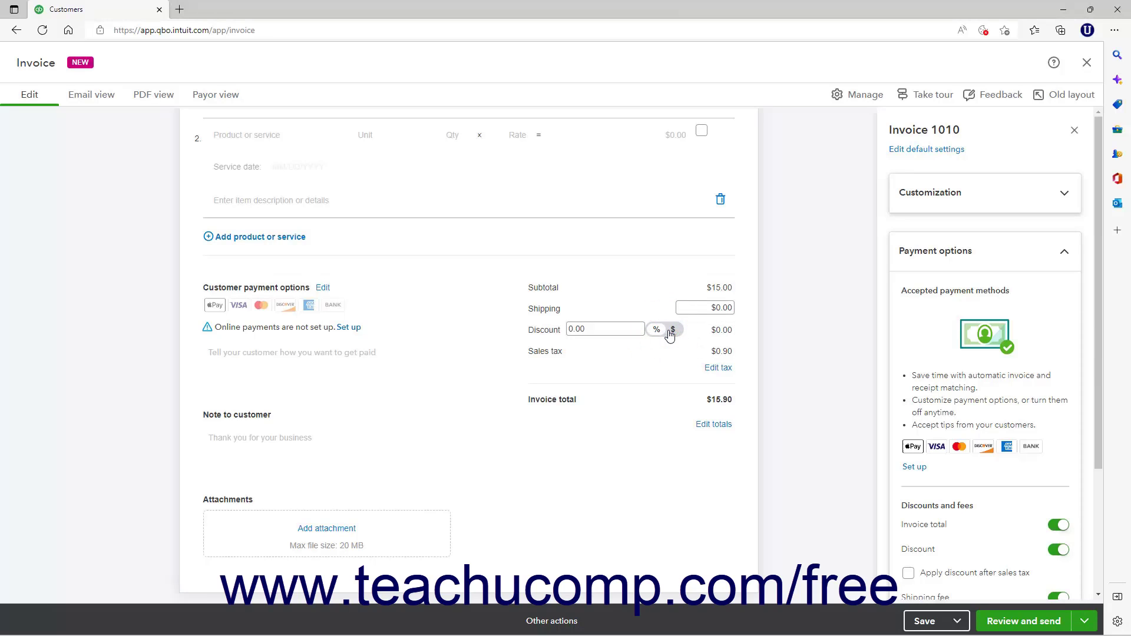
left_click(670, 332)
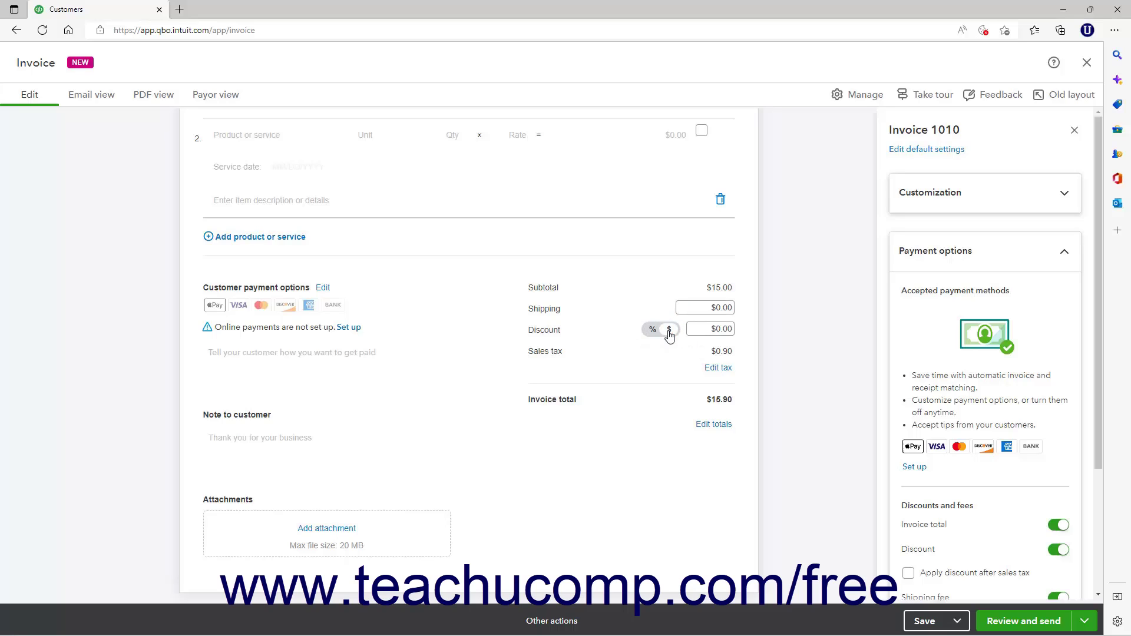
On the old-layout invoice, move the discount below the sales tax and return it above the tax
mouse_move(647, 635)
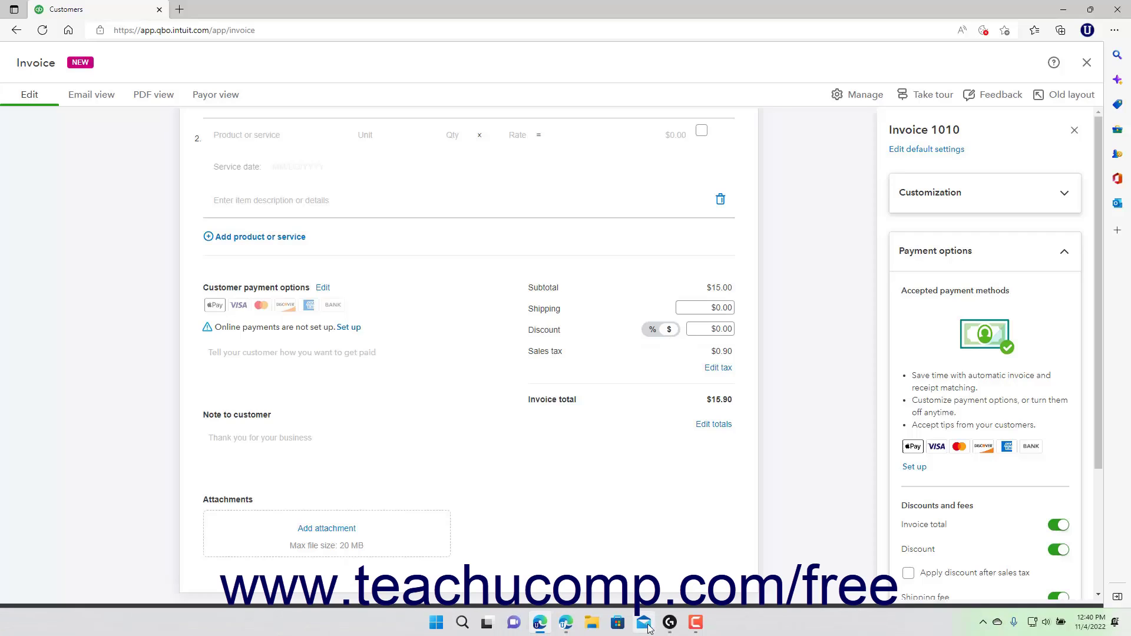
left_click(566, 622)
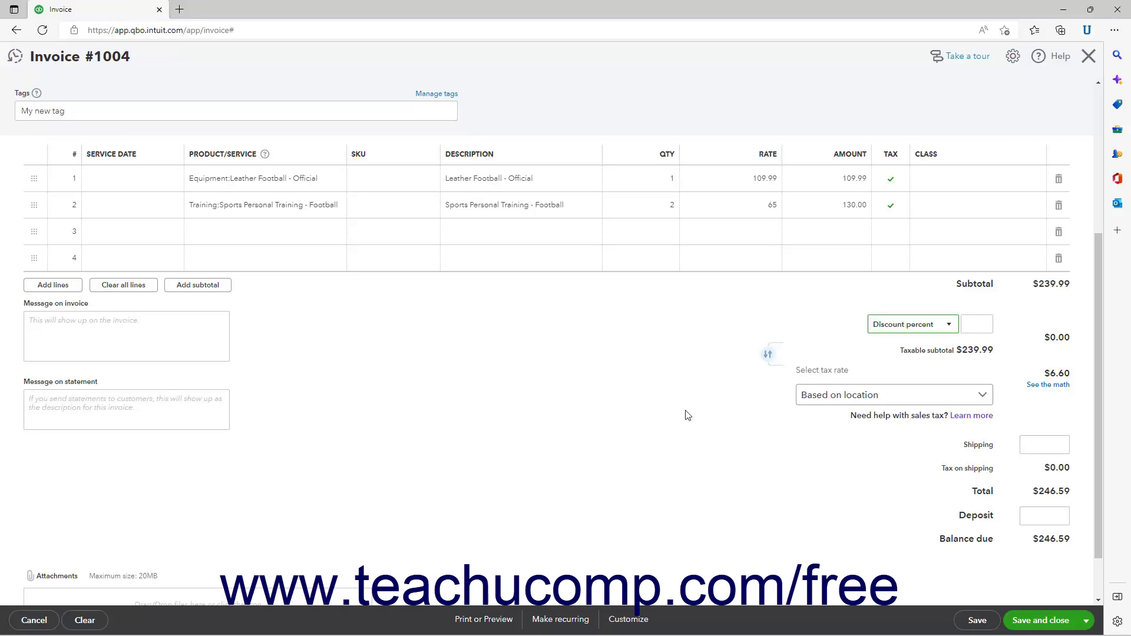
left_click(768, 358)
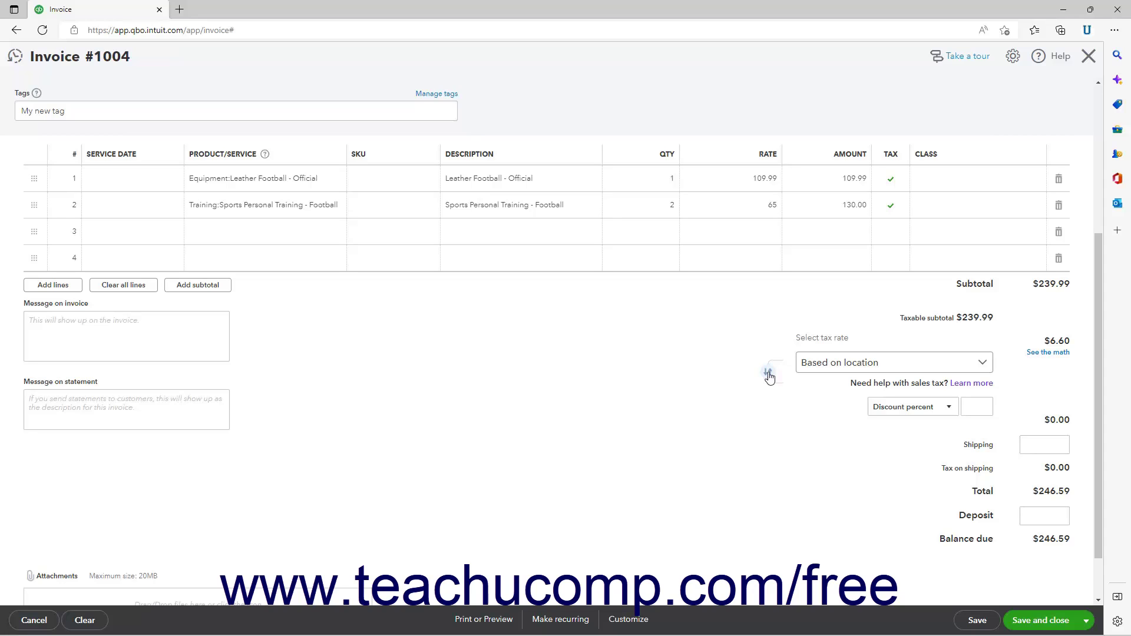
left_click(768, 373)
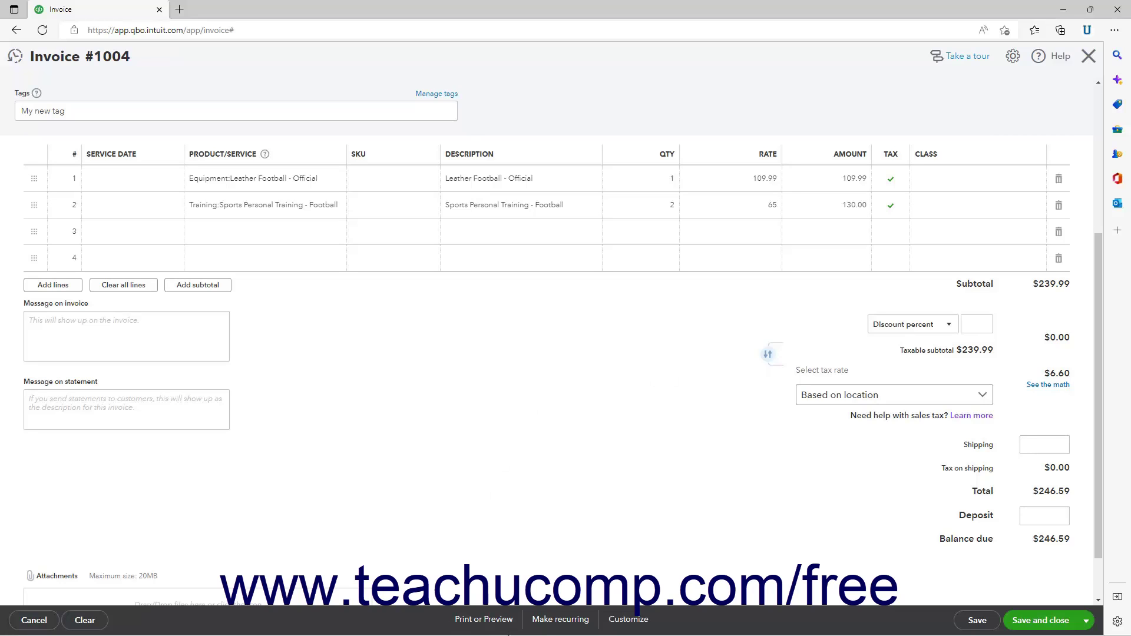
In the new-layout invoice's payment options, turn applying the discount after sales tax on and off, leaving it off
mouse_move(516, 629)
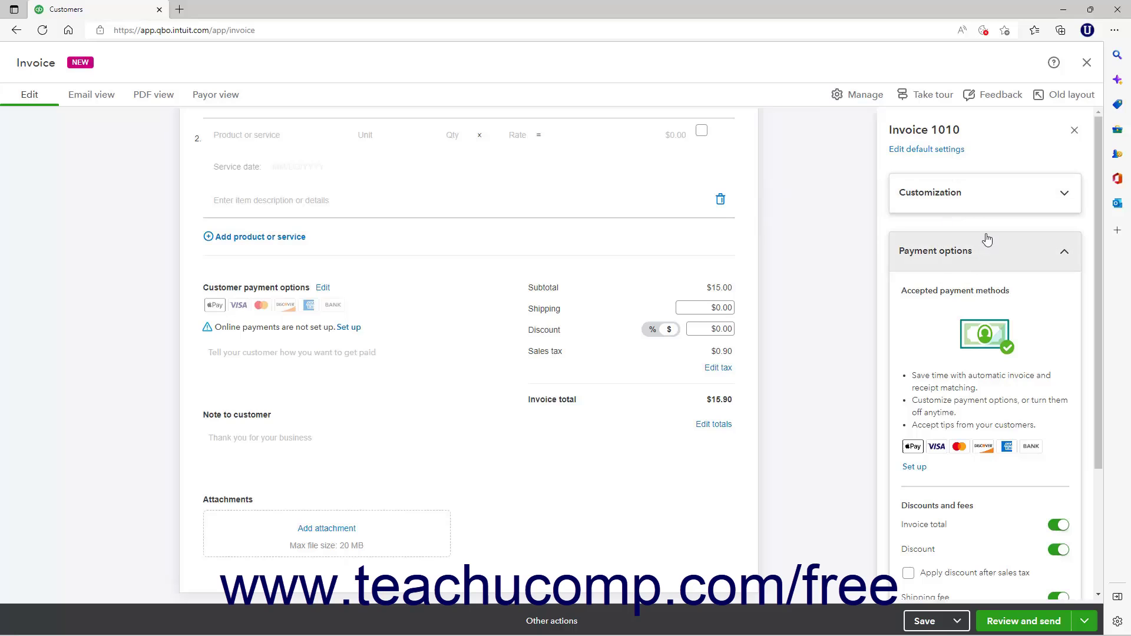
left_click(932, 252)
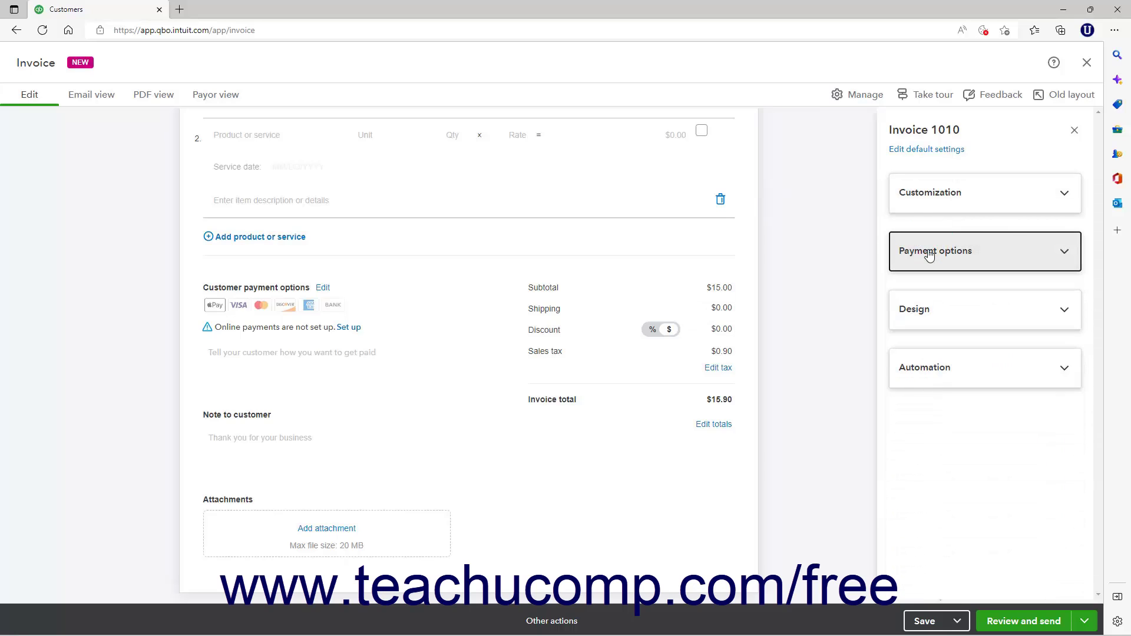
left_click(929, 253)
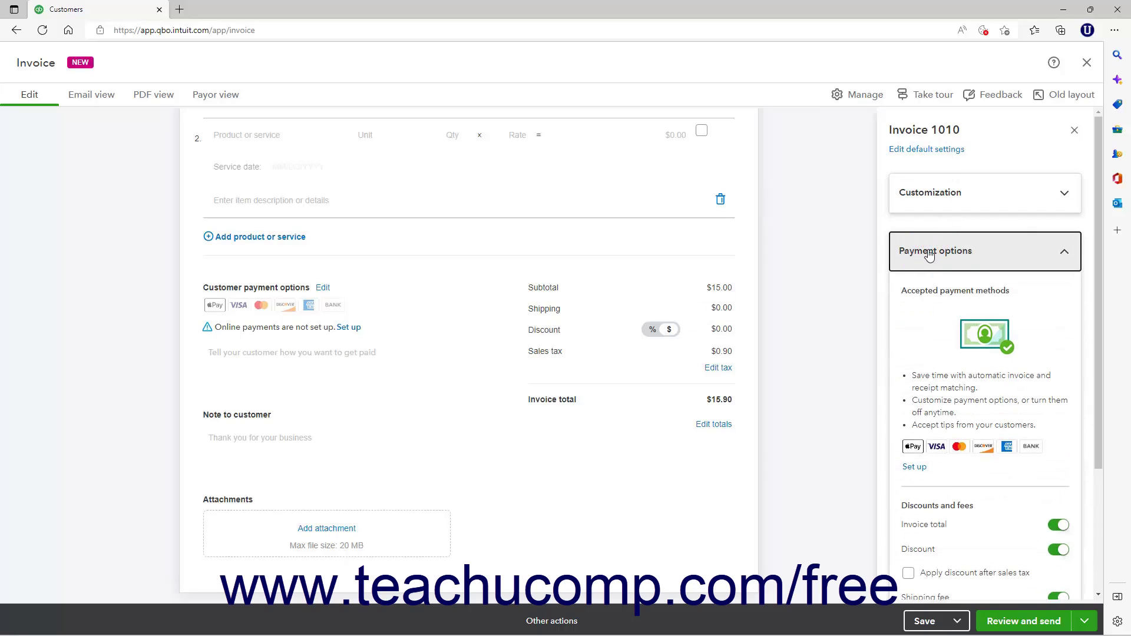
scroll(929, 259, "down", 2)
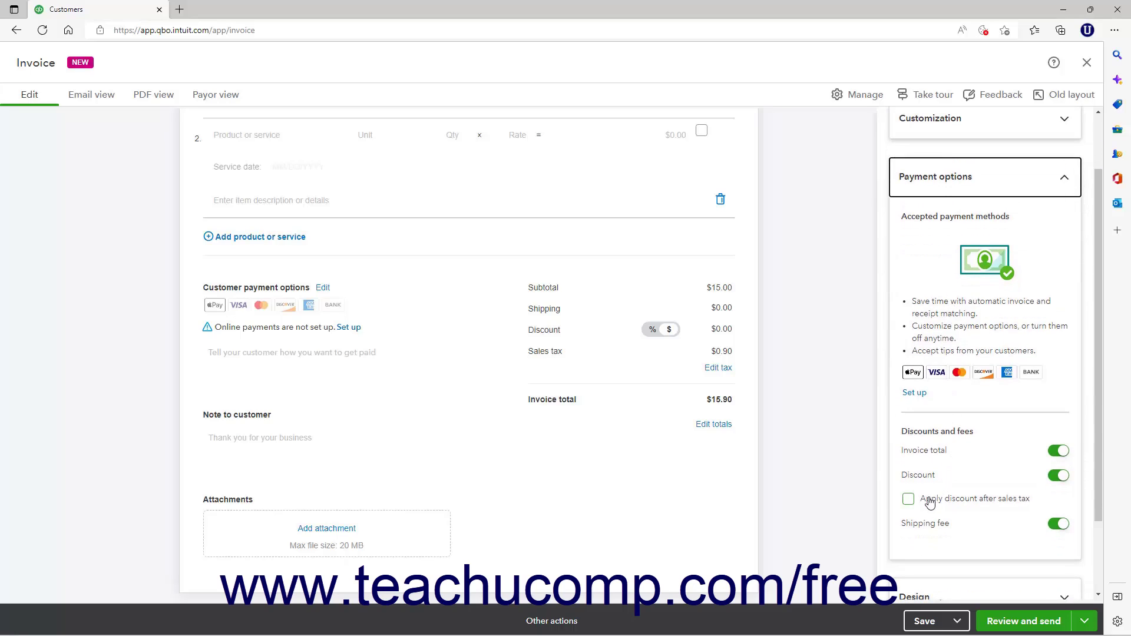
left_click(929, 502)
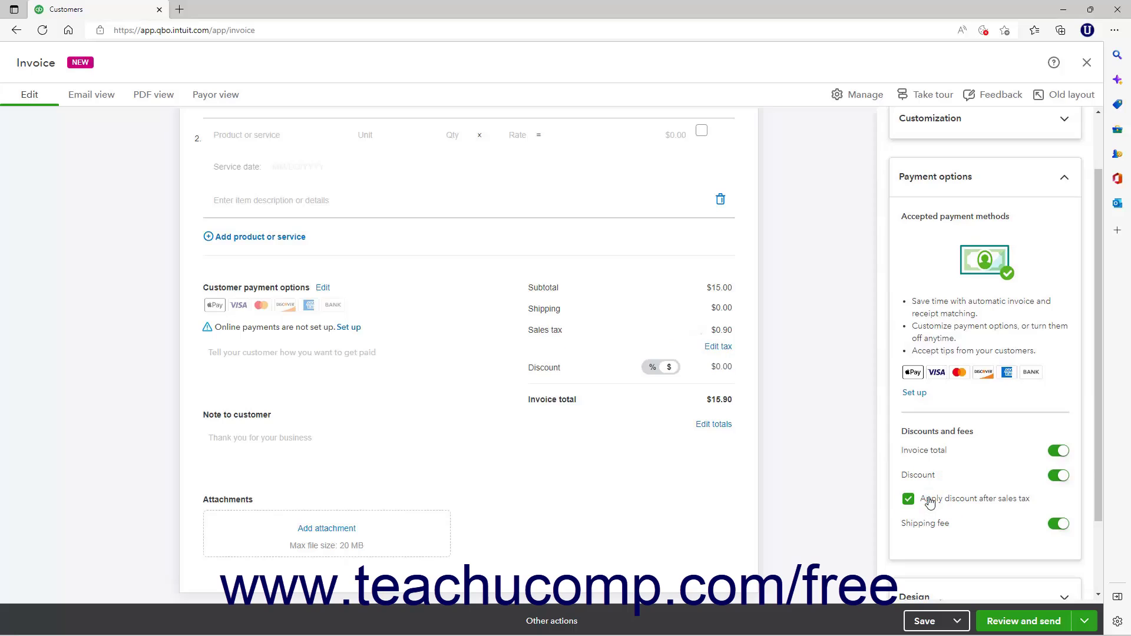
left_click(929, 502)
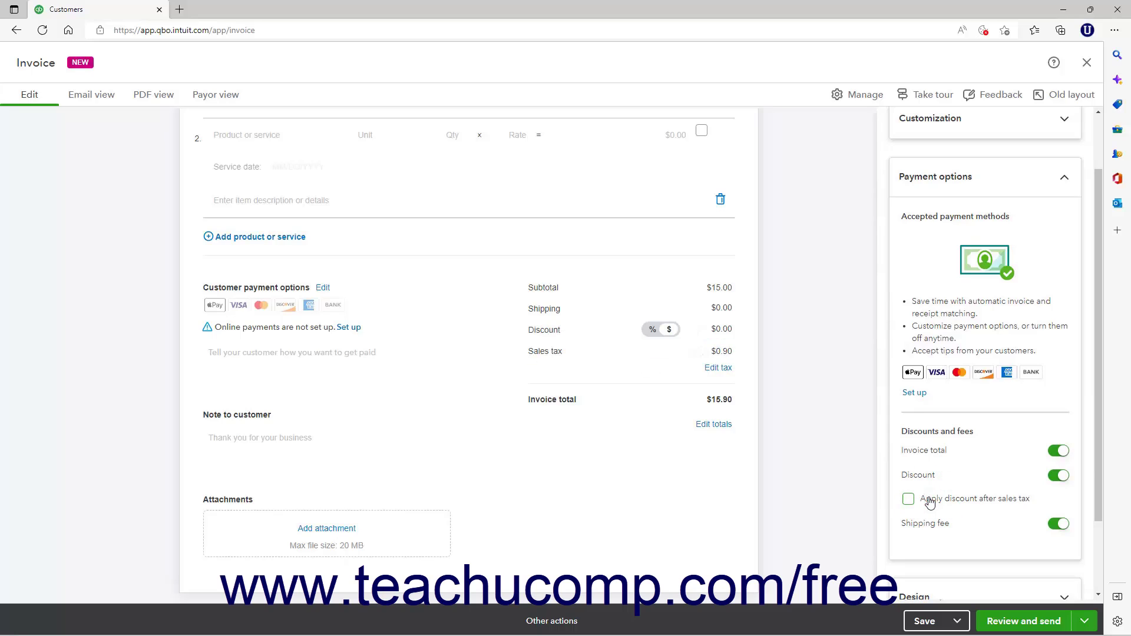
left_click(929, 502)
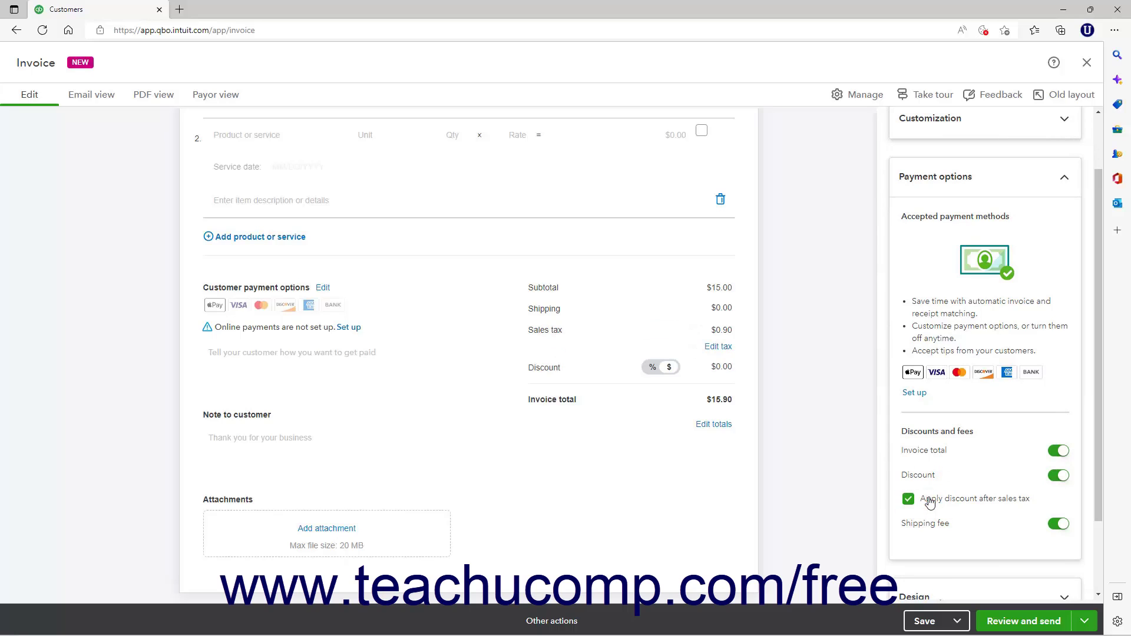
left_click(929, 502)
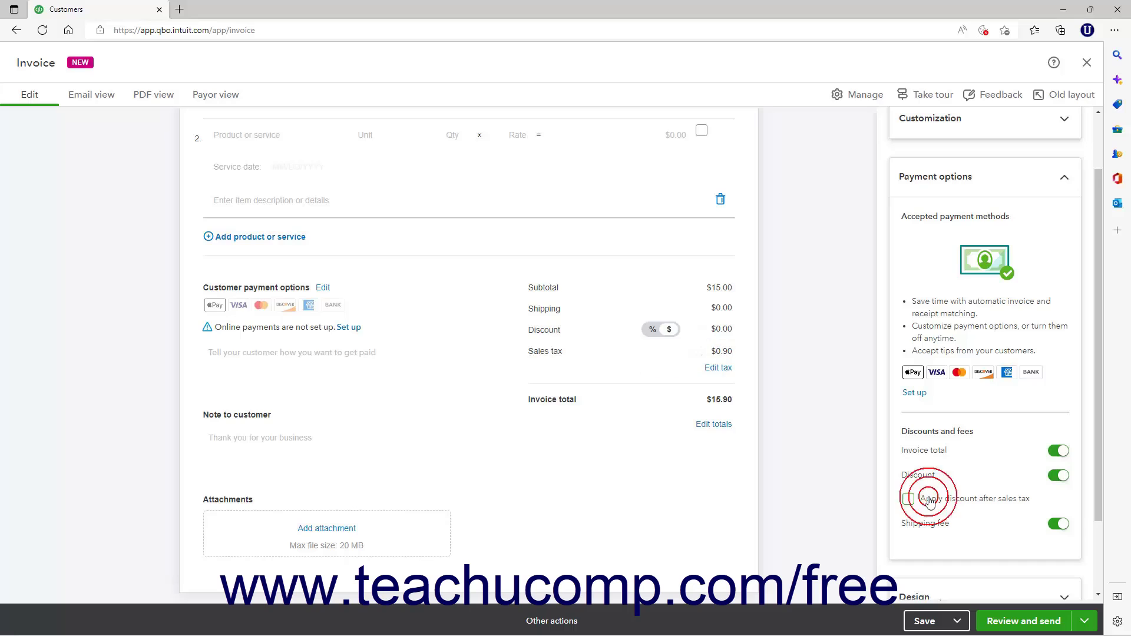
Close the payment options on the new-layout invoice and activate the shipping amount field on the old-layout invoice
left_click(970, 180)
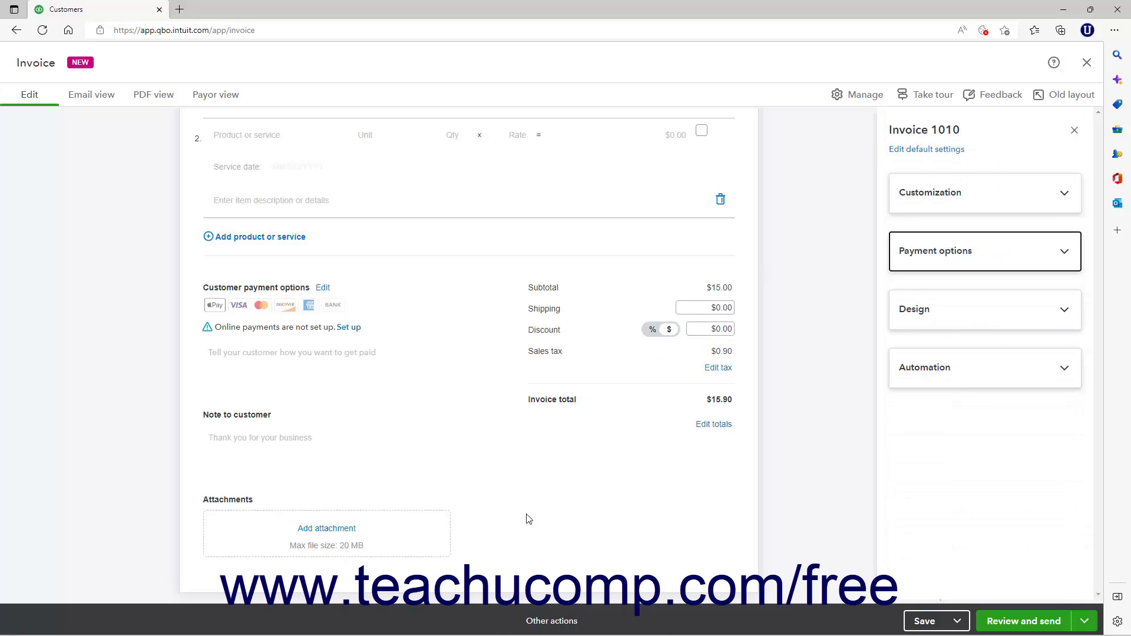
mouse_move(489, 633)
left_click(564, 626)
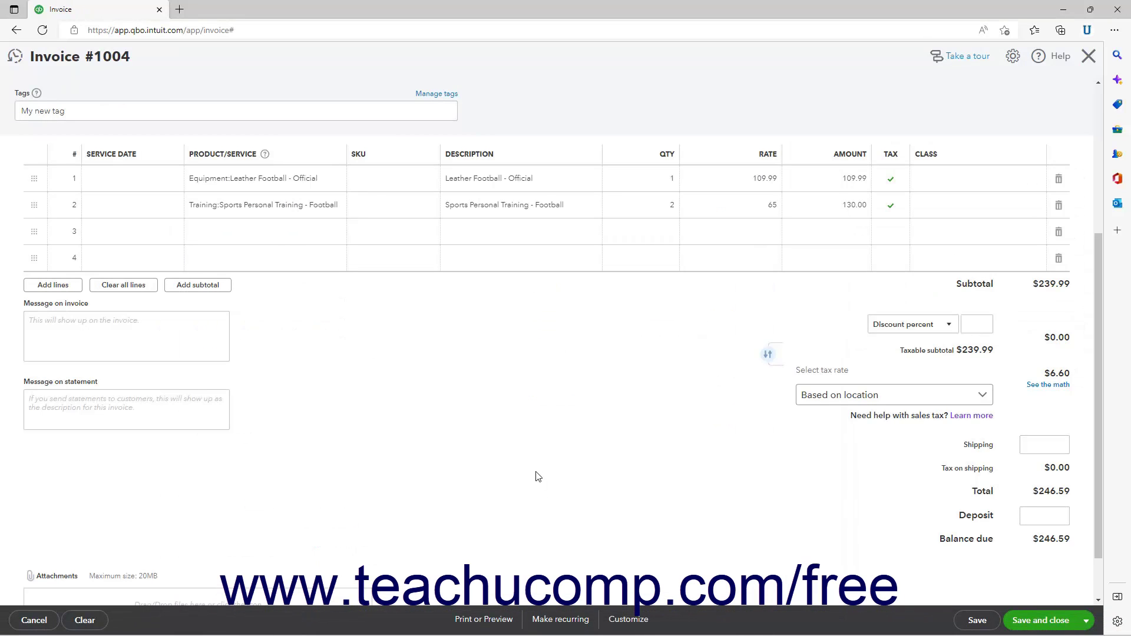
left_click(1034, 442)
On the new-layout invoice, check the shipping fee setting in the payment options, activate the shipping amount field and close the options
mouse_move(654, 630)
left_click(546, 627)
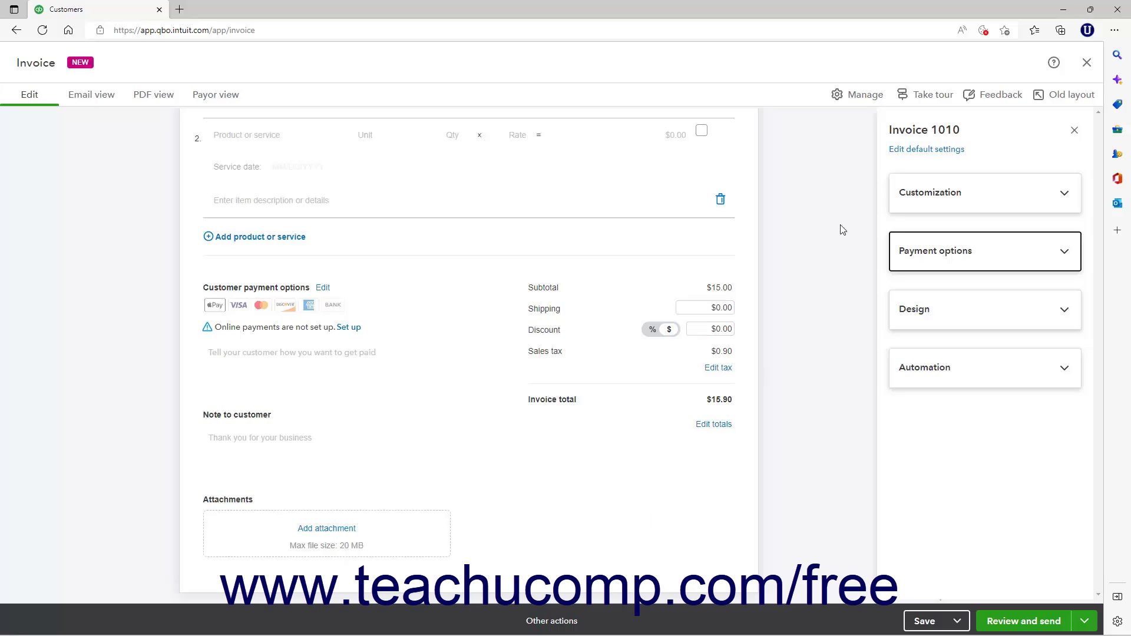
left_click(864, 94)
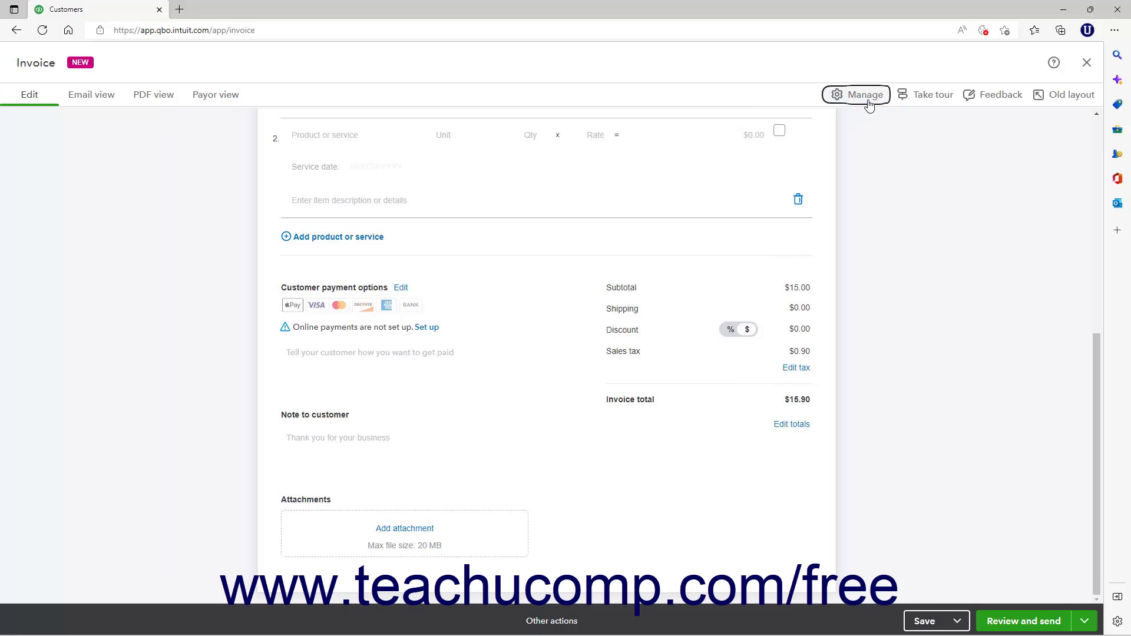
left_click(866, 99)
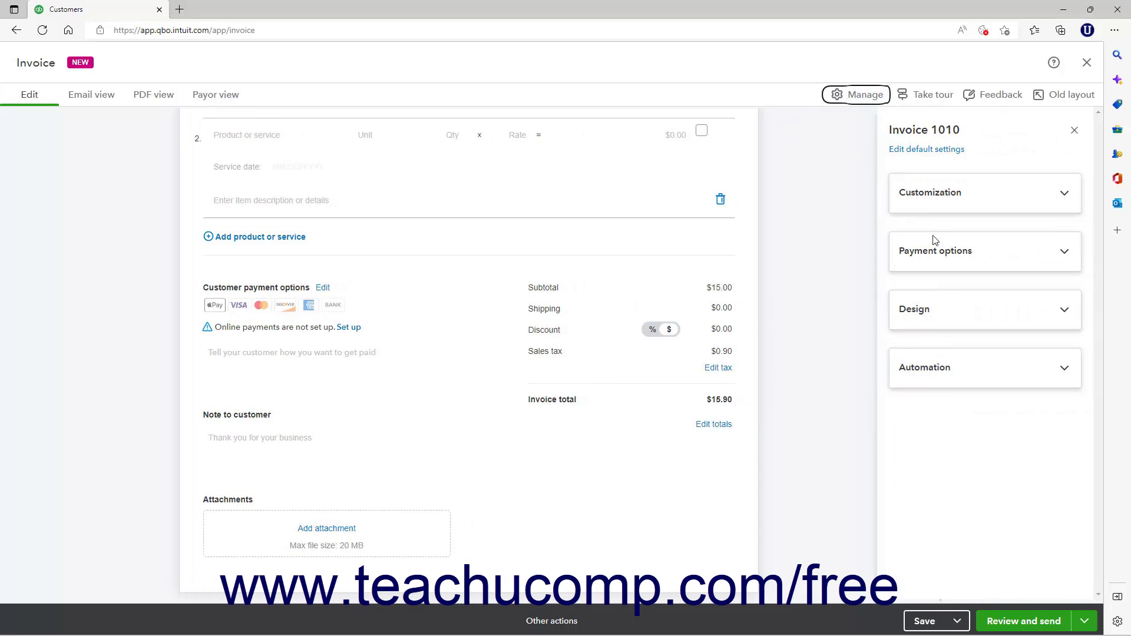
left_click(940, 269)
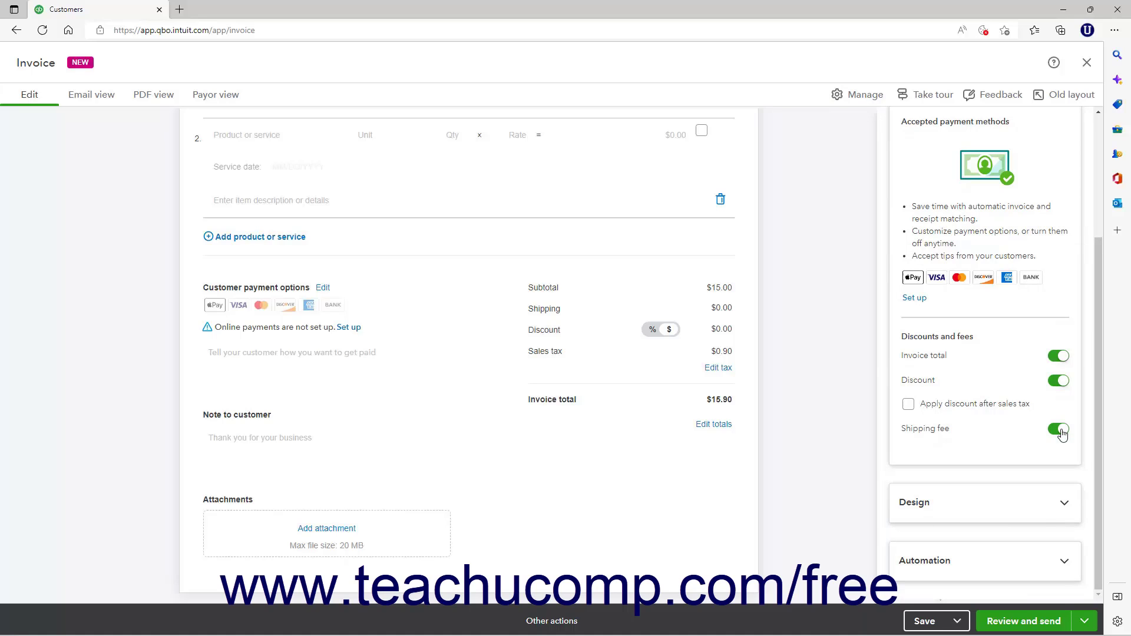
left_click(722, 308)
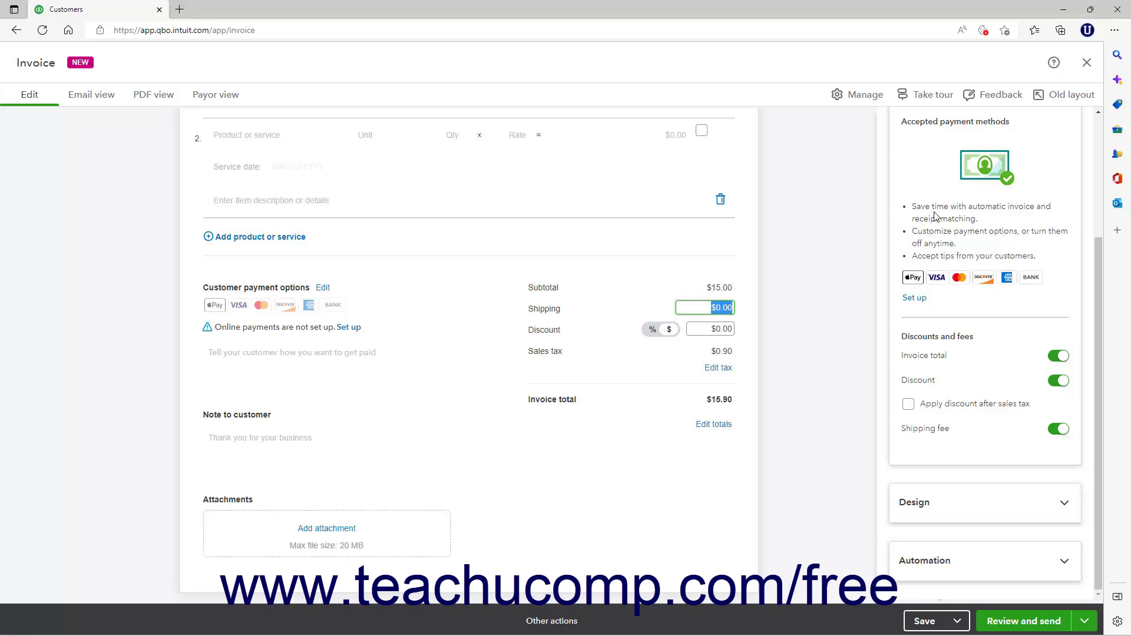
scroll(949, 241, "up", 3)
left_click(948, 248)
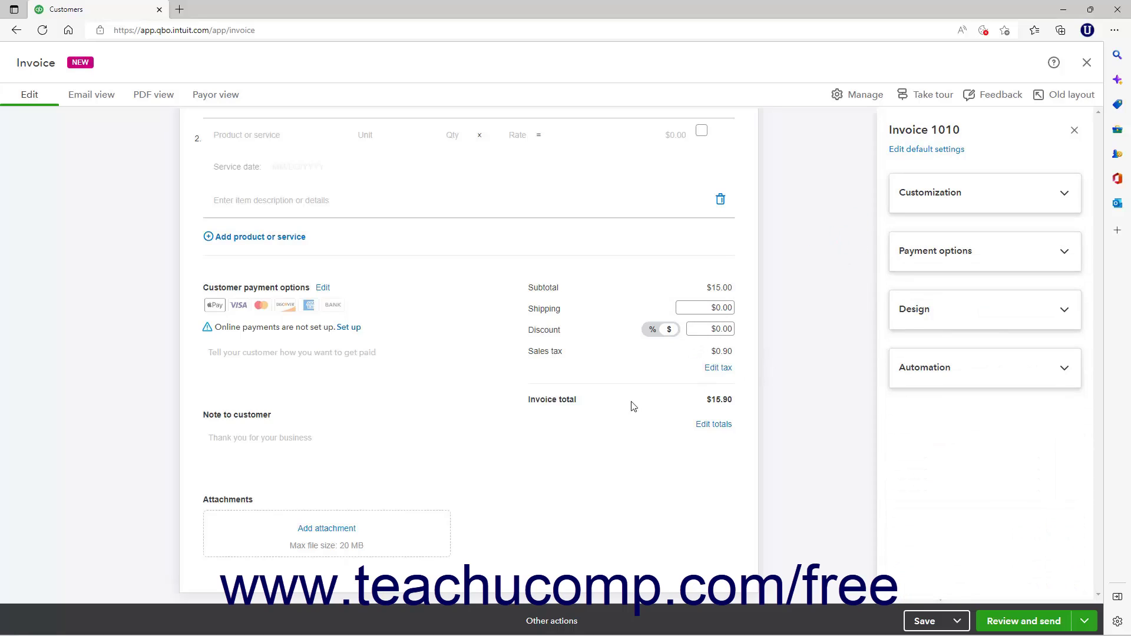
On the old-layout invoice, activate the deposit field and review the print or preview choices
mouse_move(528, 632)
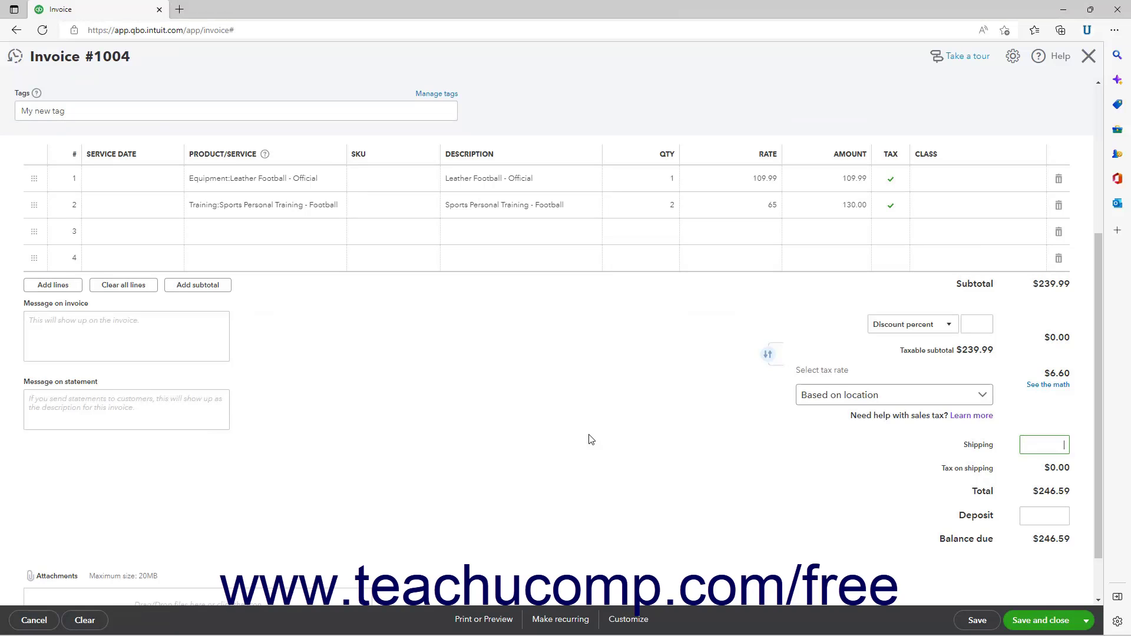
left_click(1038, 519)
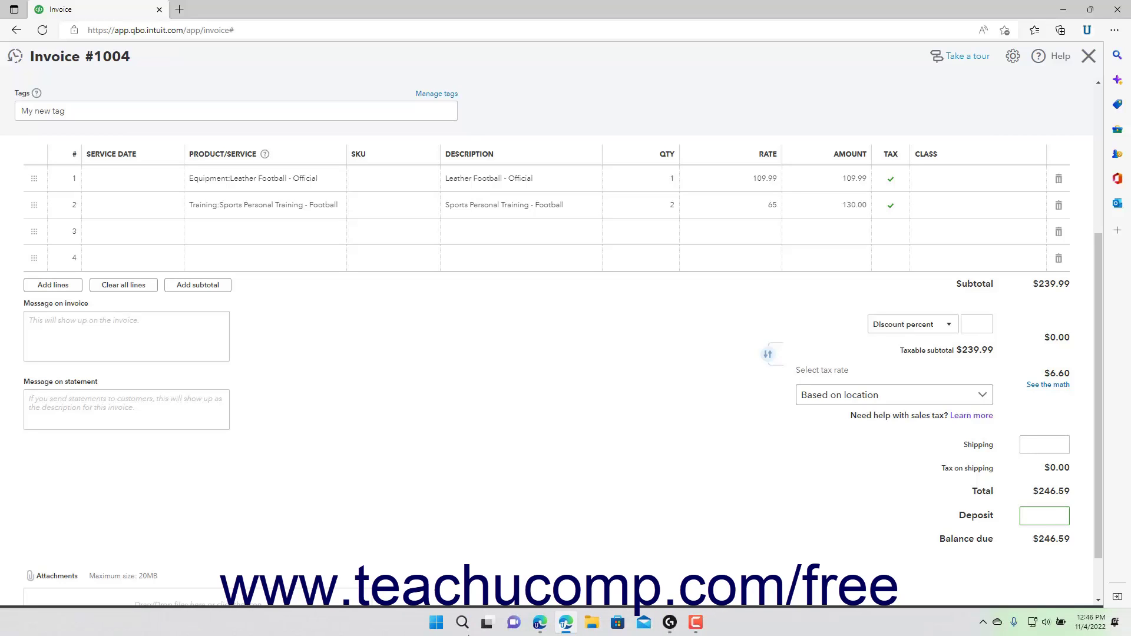
left_click(538, 623)
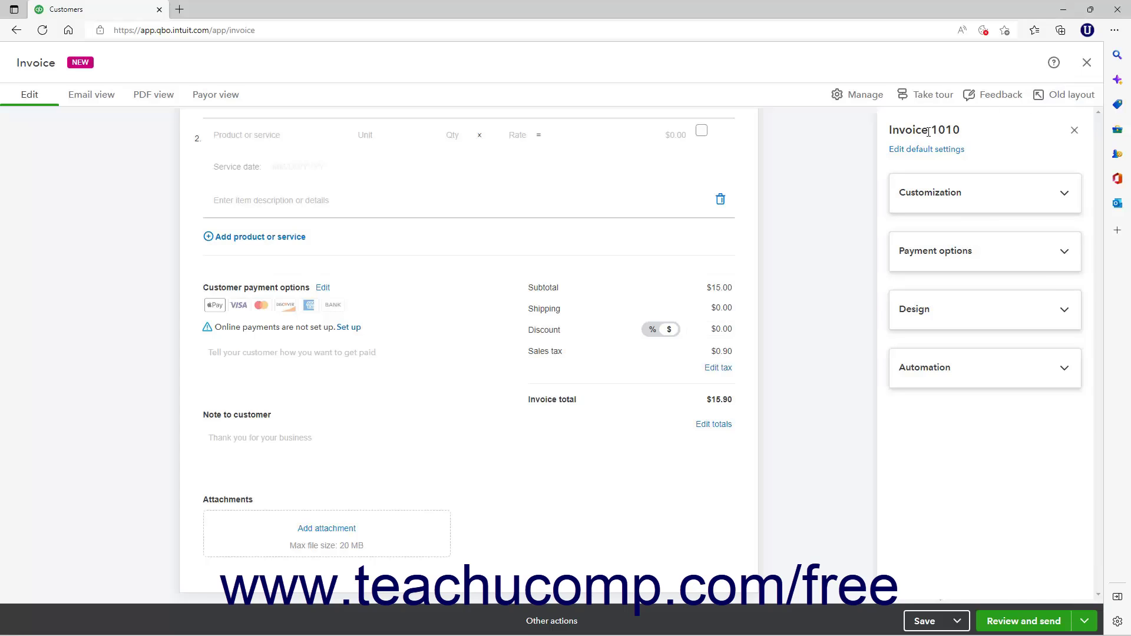
left_click(558, 624)
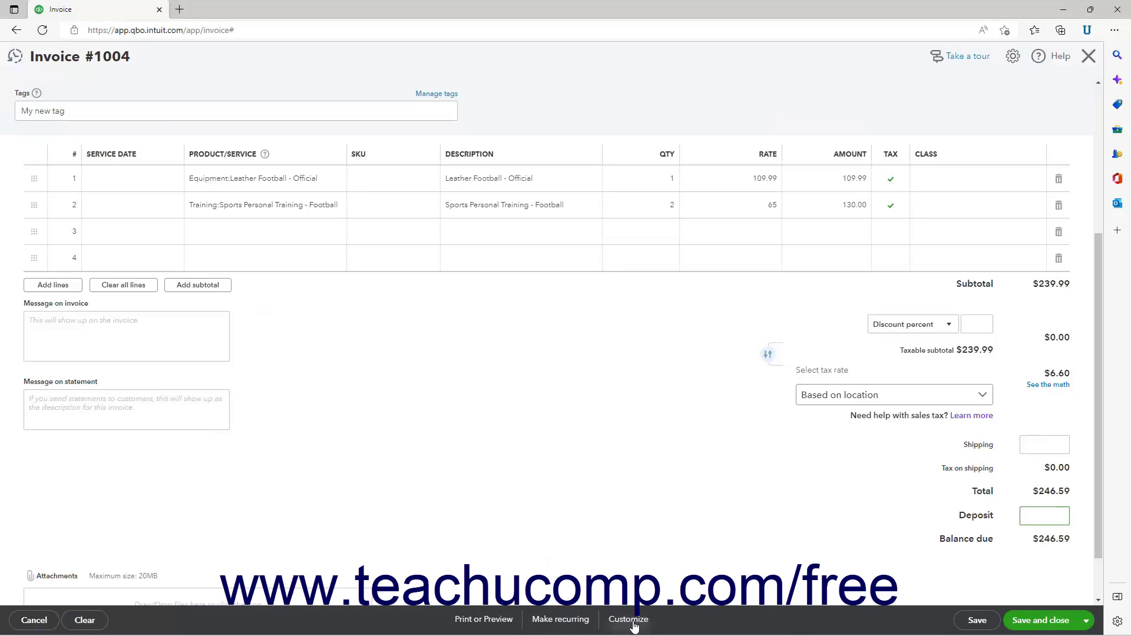
left_click(511, 626)
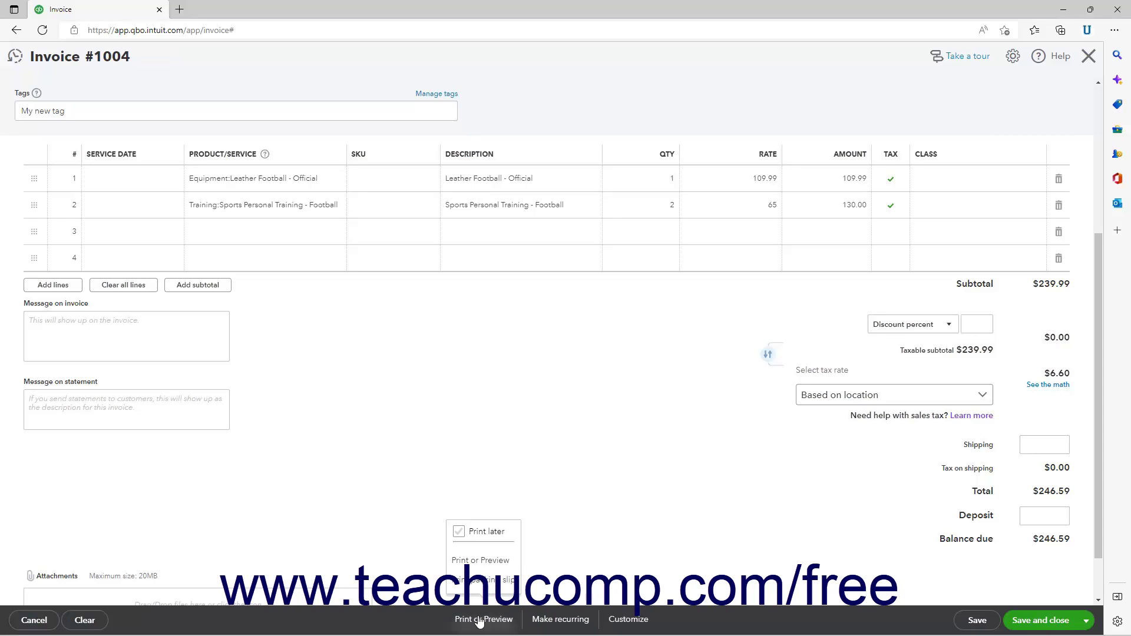
left_click(436, 617)
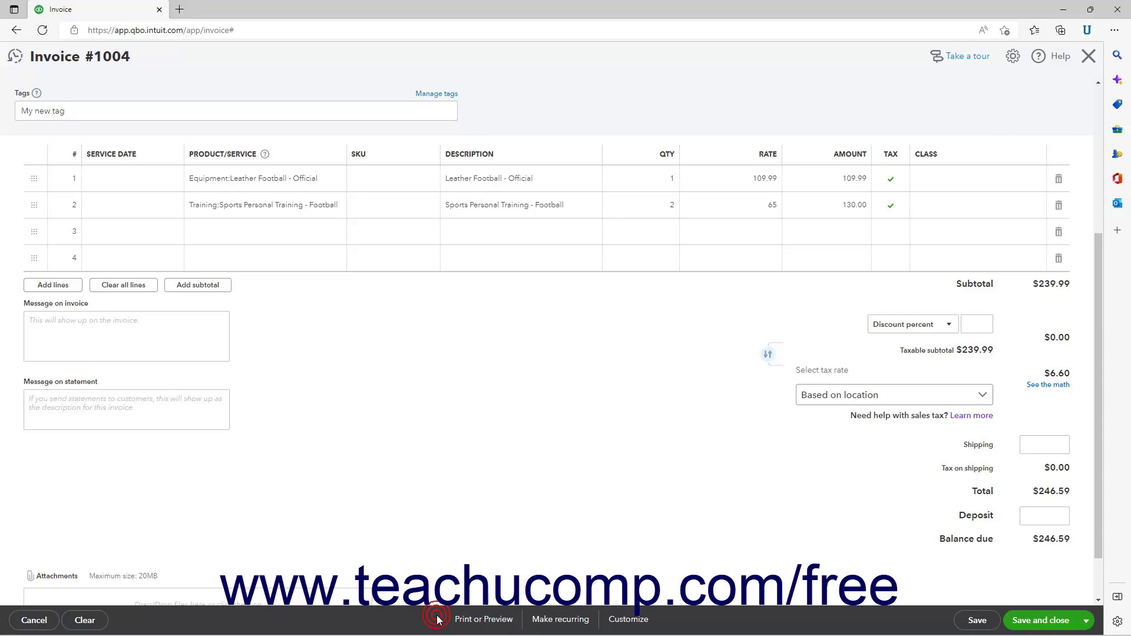
Open the recurring invoice template from the old-layout invoice, compare it with the new layout's automation settings, and cancel the template
left_click(533, 620)
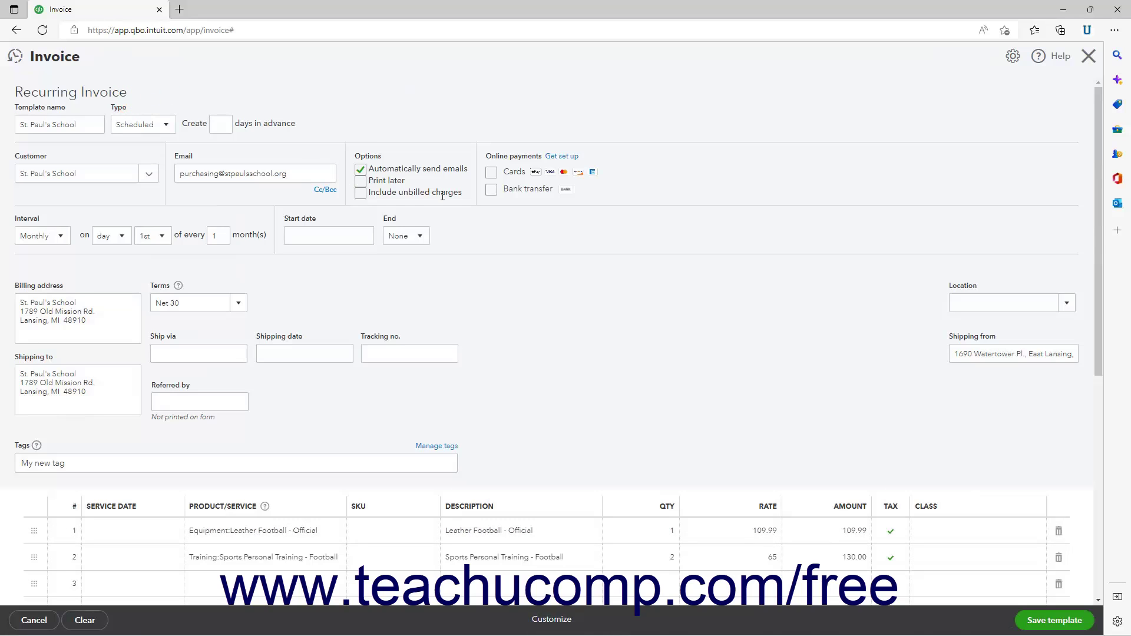
left_click(541, 622)
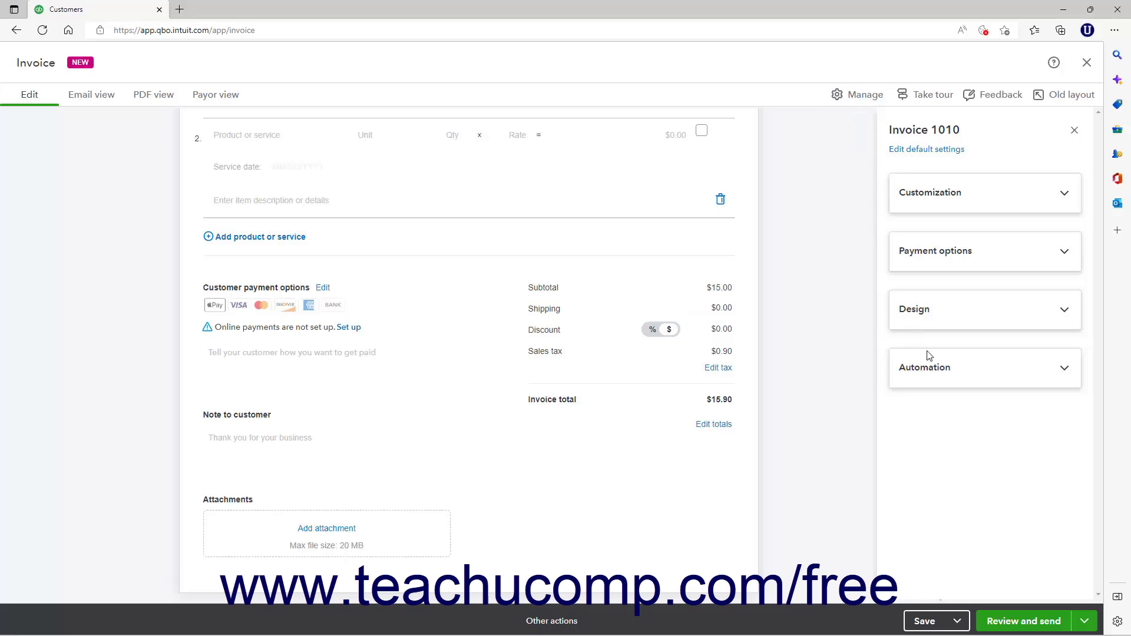
left_click(937, 372)
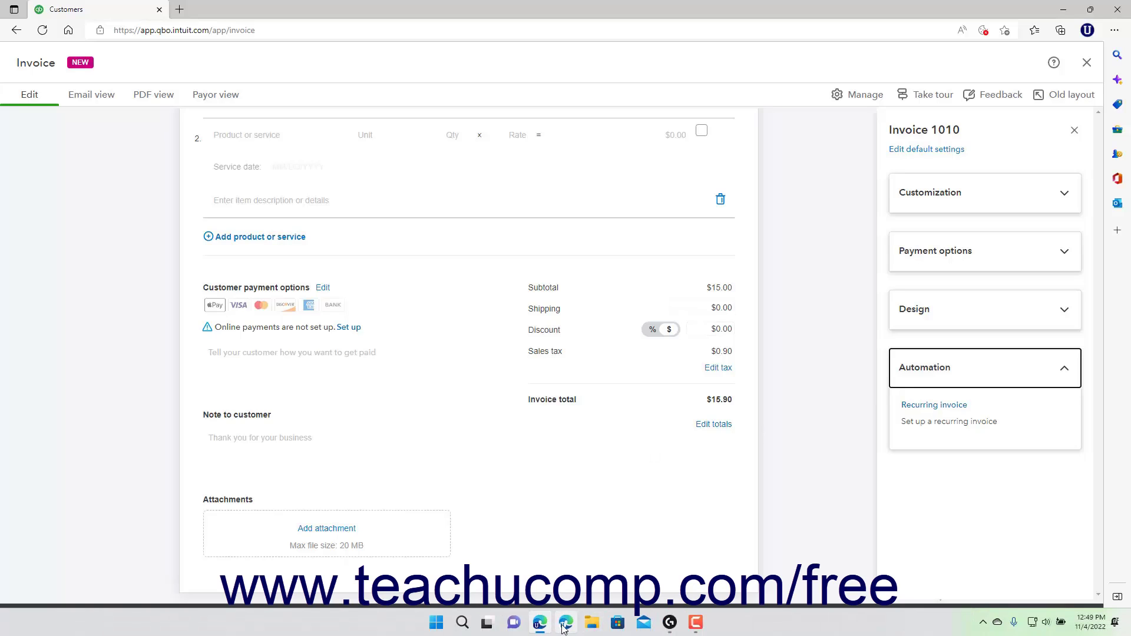
left_click(565, 623)
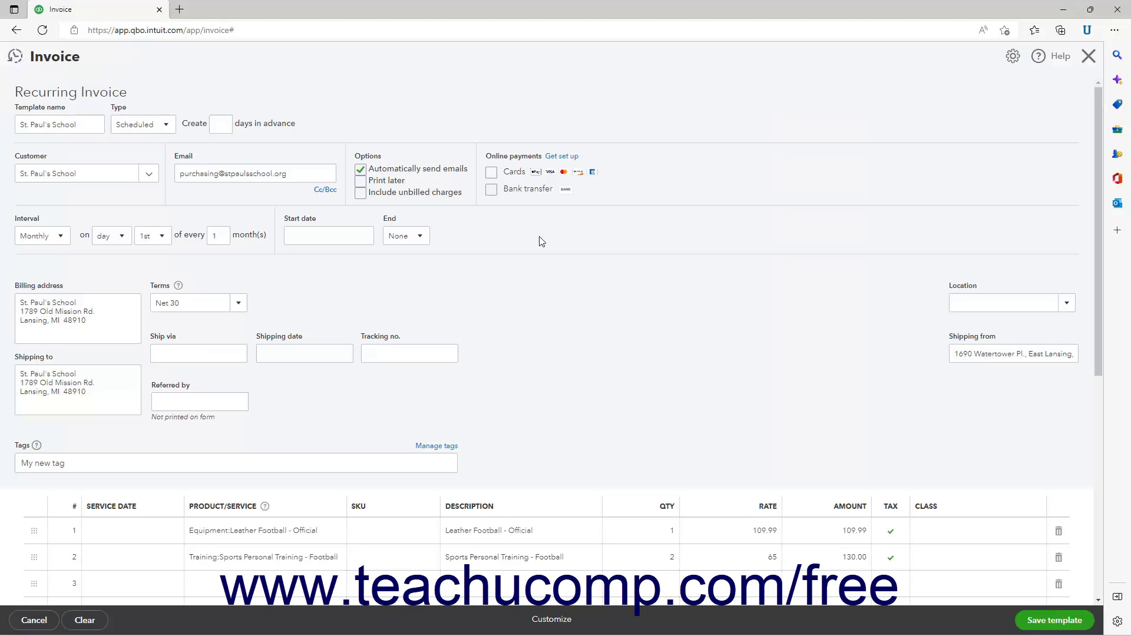
left_click(31, 622)
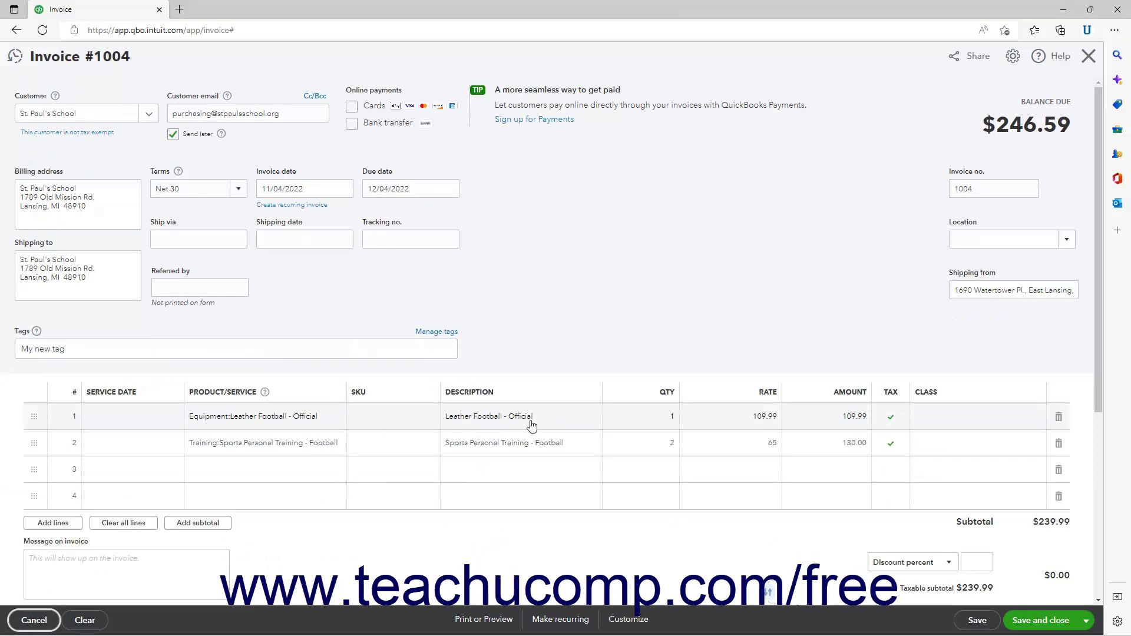
Review the customization styles for the old-layout invoice and close the automation settings on the new-layout invoice
left_click(612, 622)
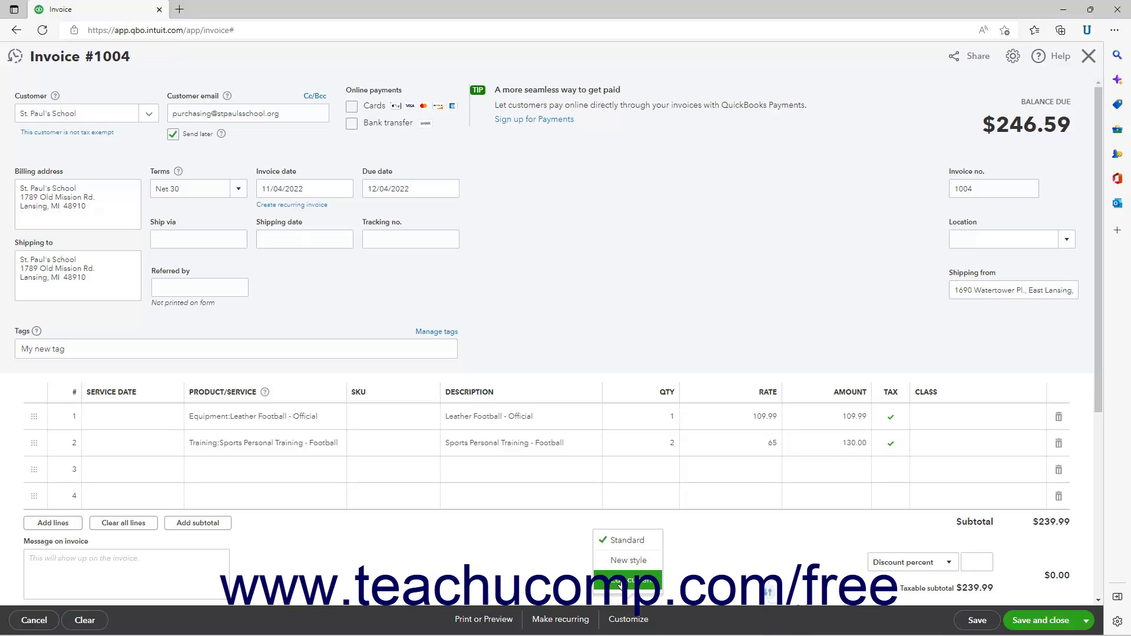
left_click(678, 625)
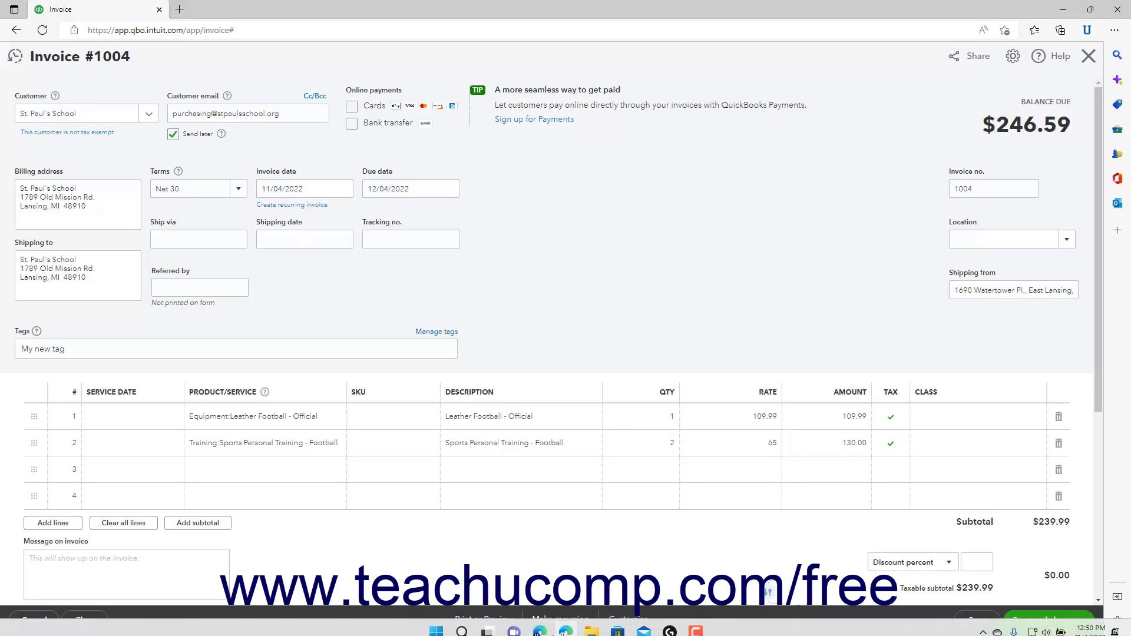
left_click(541, 623)
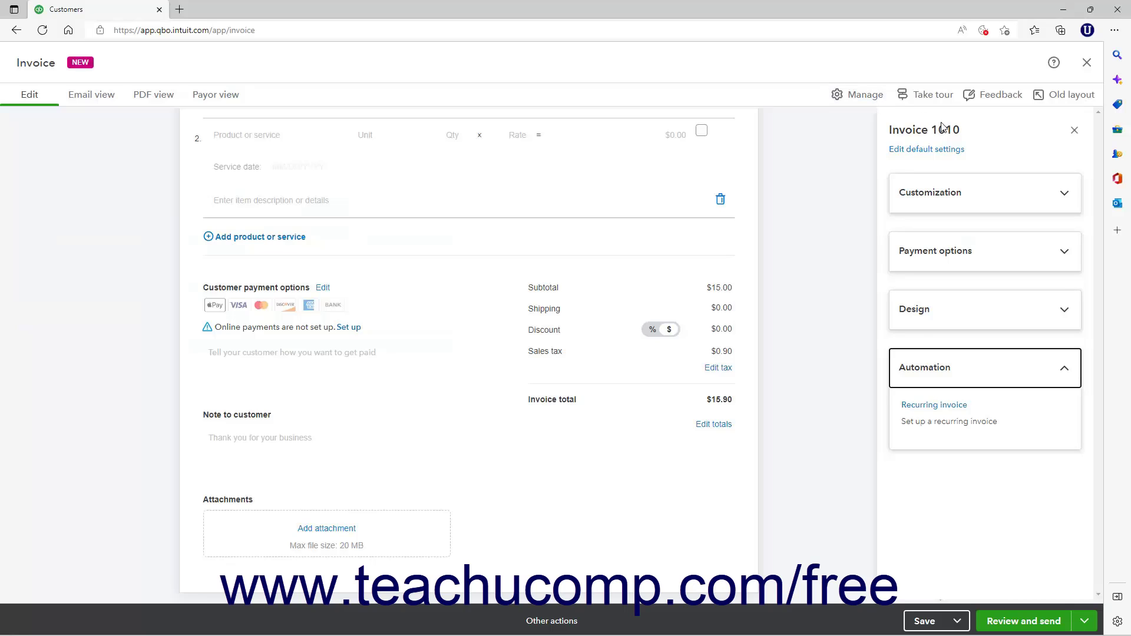
left_click(935, 377)
In the new-layout invoice's design settings, set the color to pink (#f4749b)
left_click(866, 97)
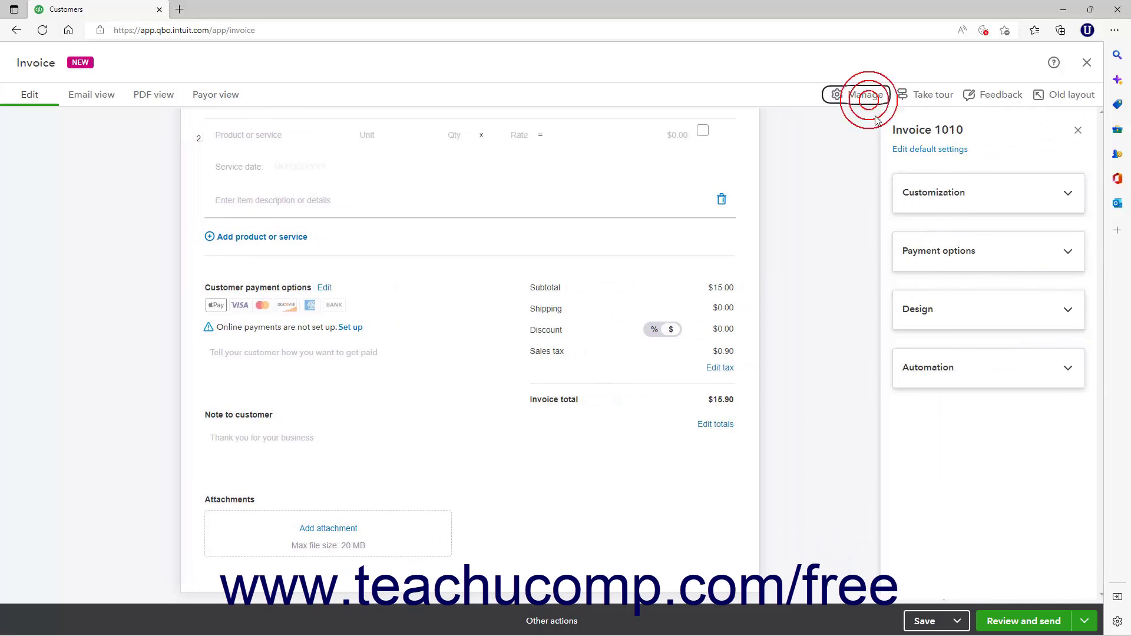
left_click(945, 318)
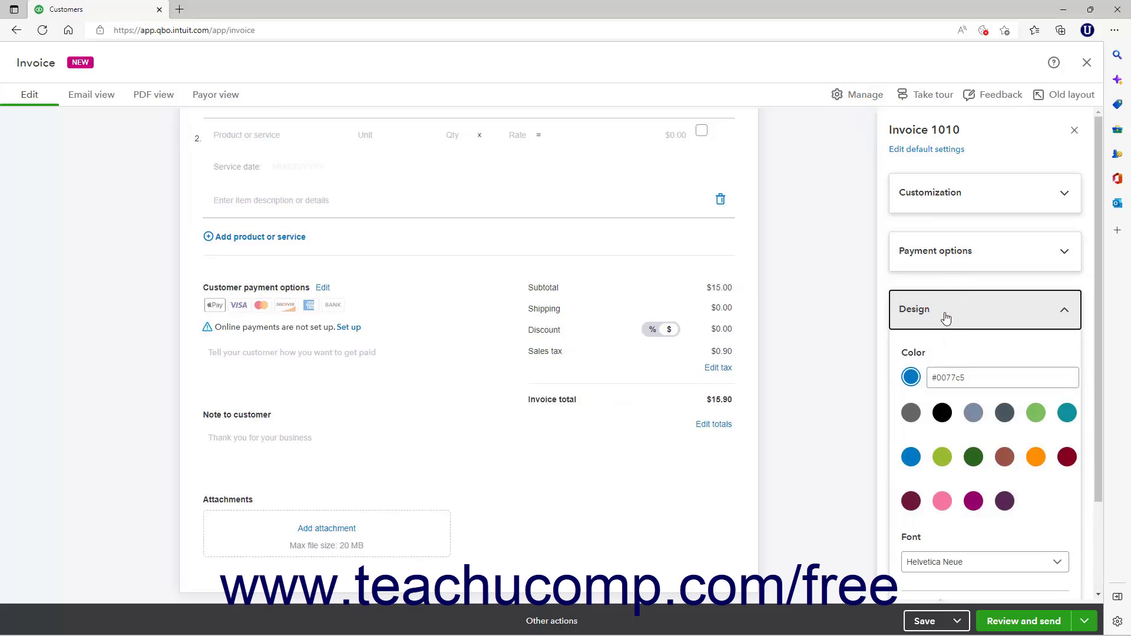
scroll(954, 354, "down", 1)
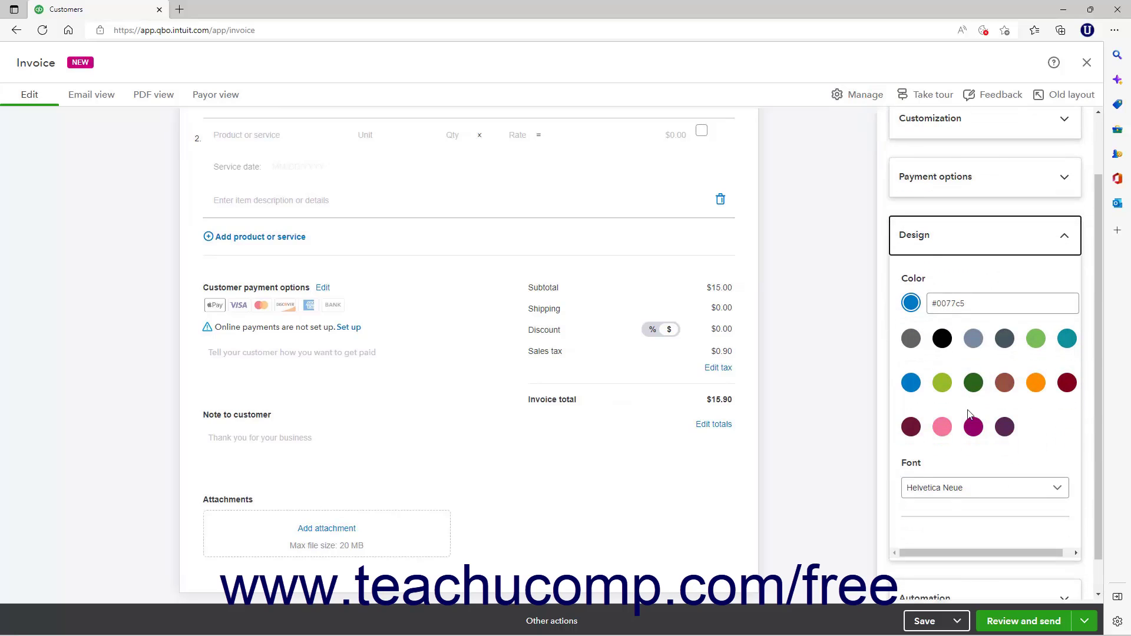
left_click(943, 428)
scroll(954, 436, "down", 1)
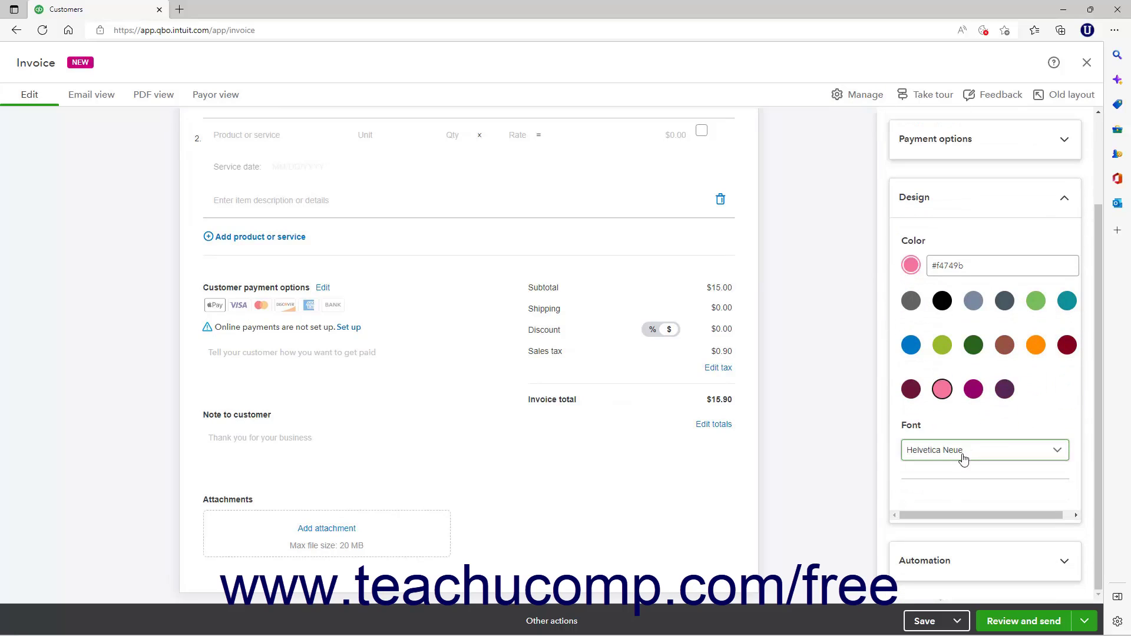
Review the font choices in the new-layout invoice's design settings, close them and inspect the recolored invoice header
left_click(962, 458)
left_click(959, 452)
scroll(962, 380, "up", 2)
left_click(1054, 317)
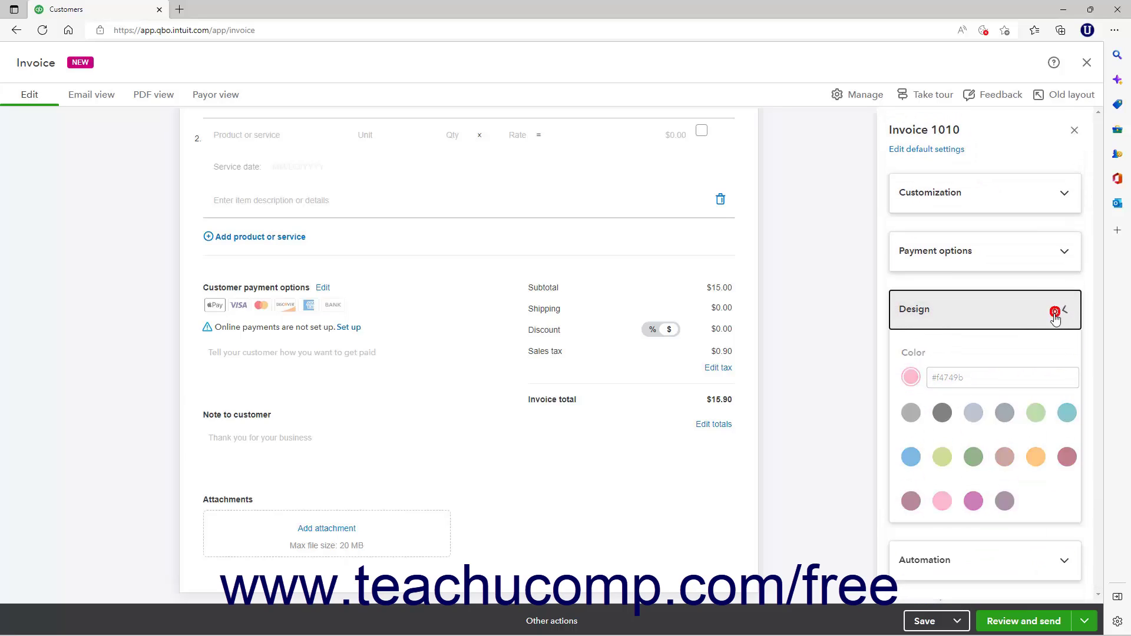
scroll(845, 344, "up", 6)
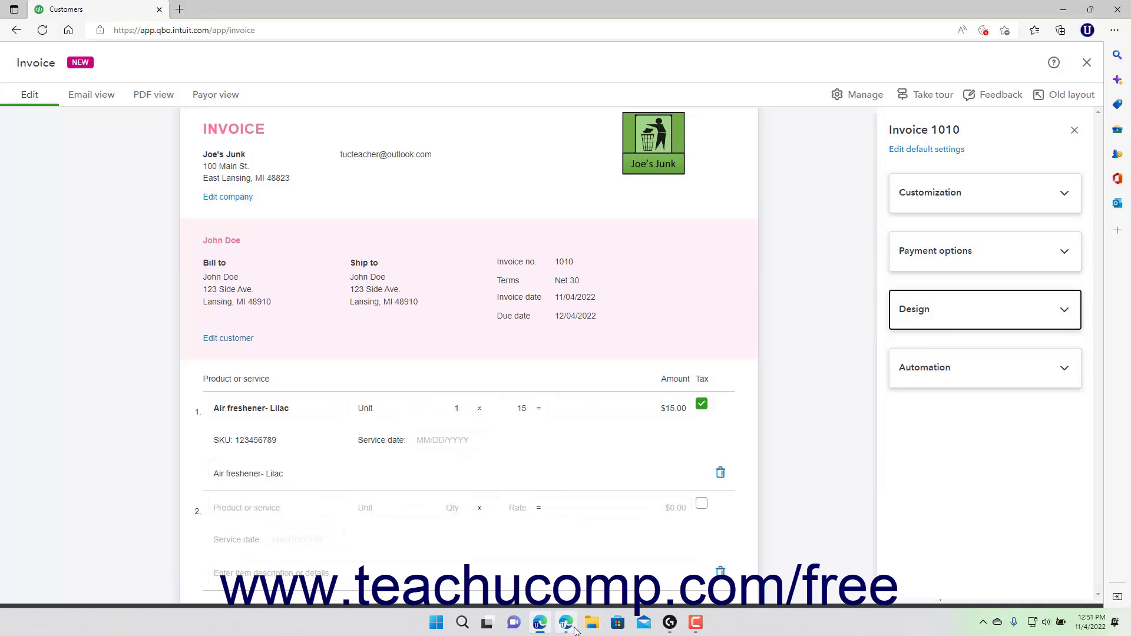
Compare the action choices of both layouts, reviewing the other actions and the save choices on the new-layout invoice
left_click(569, 626)
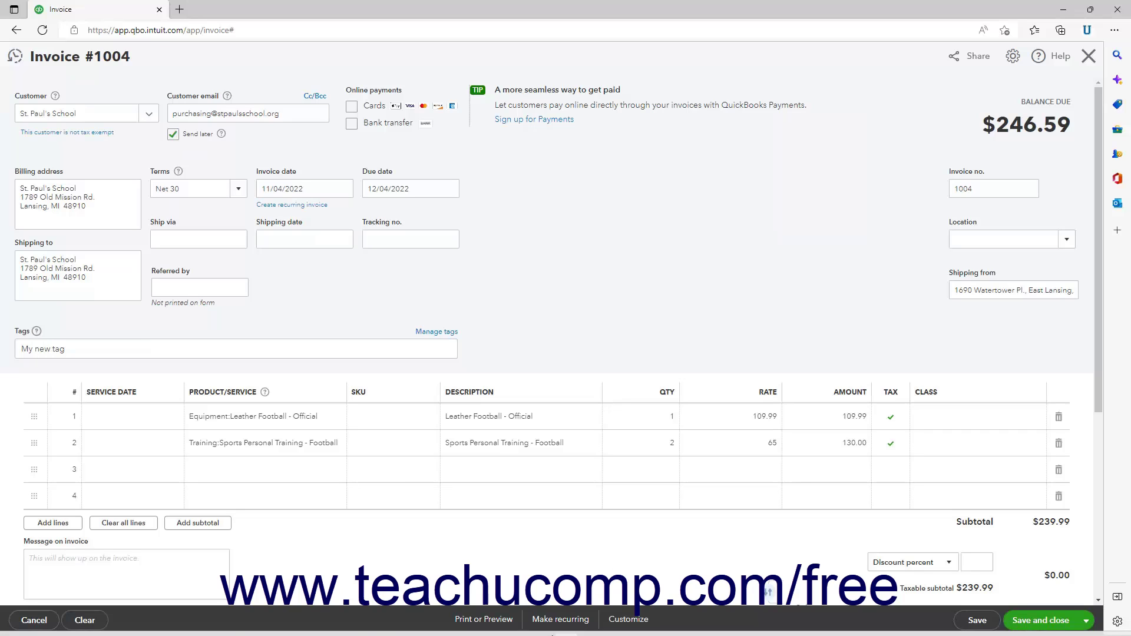
left_click(540, 622)
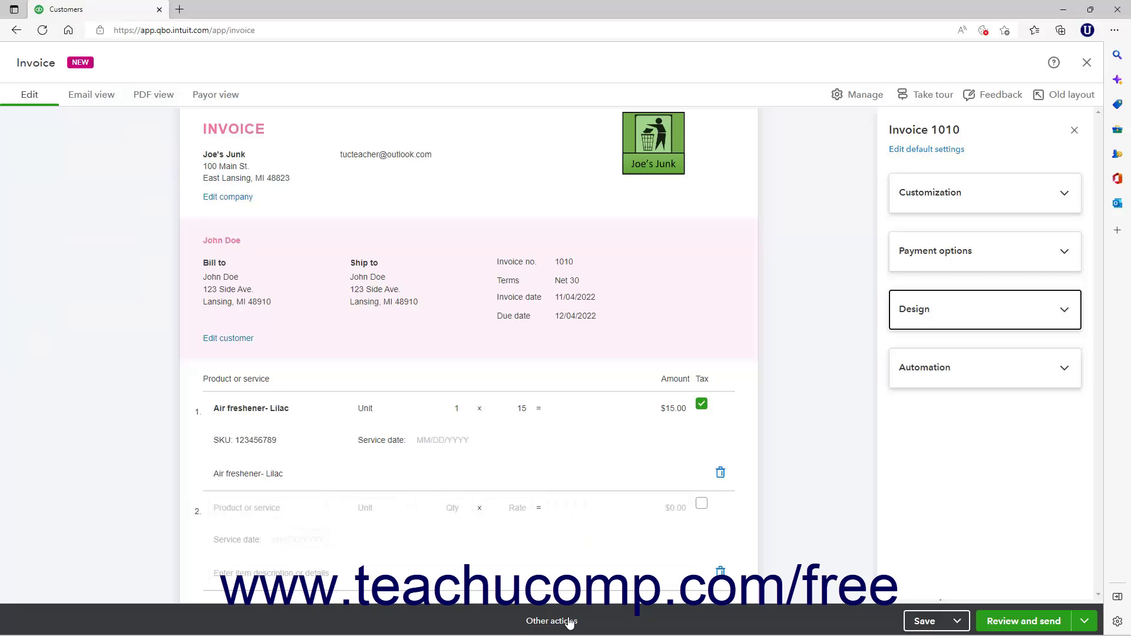
left_click(569, 622)
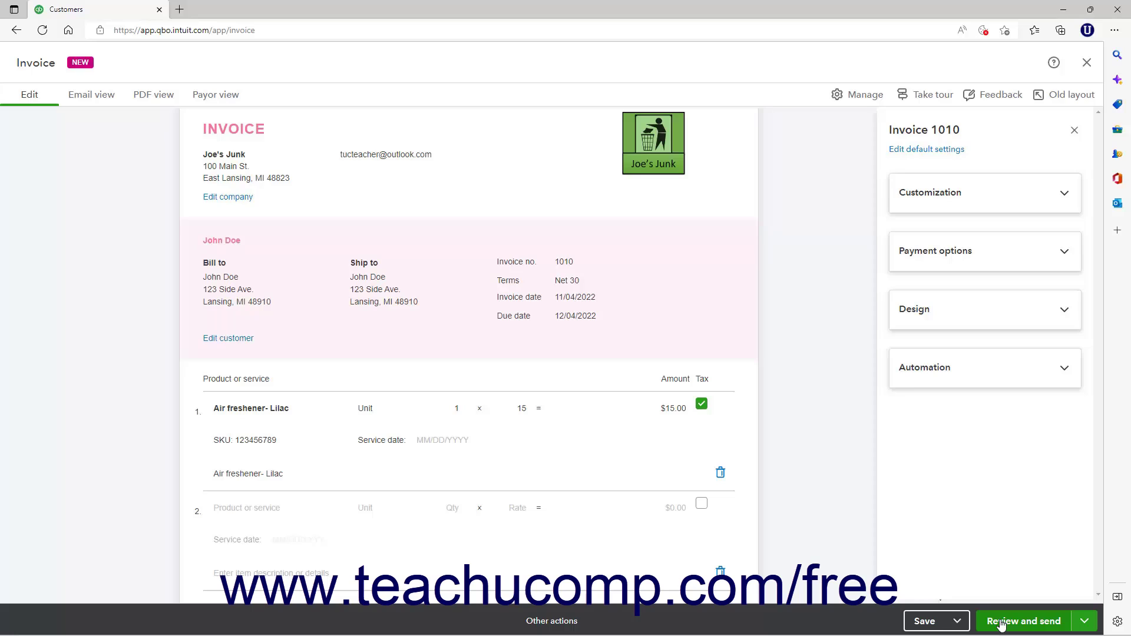
left_click(960, 621)
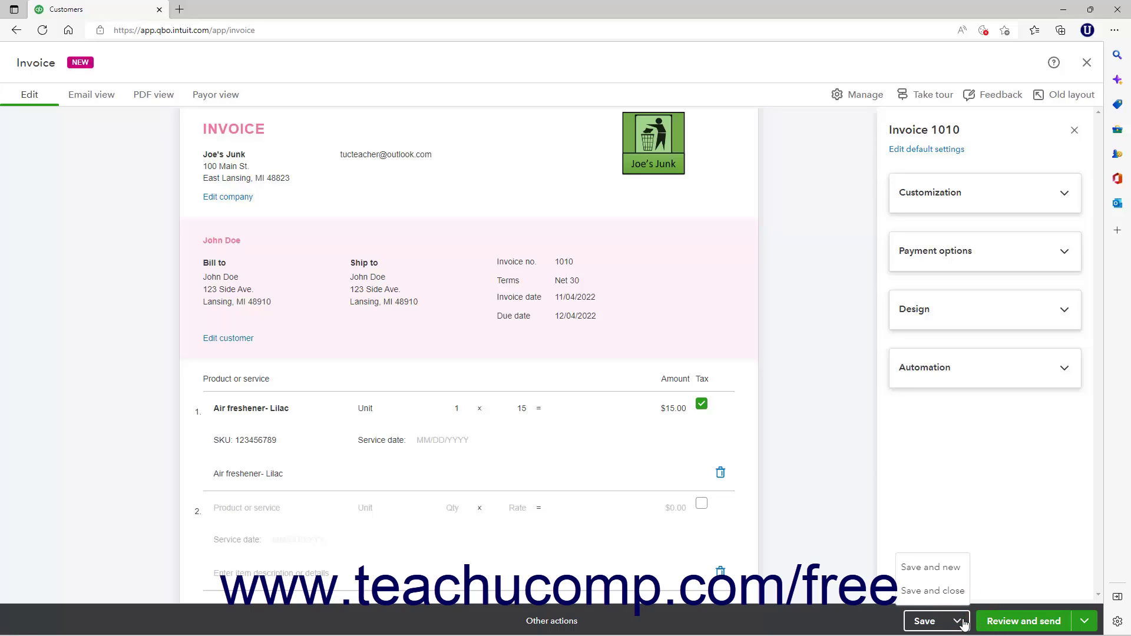
On the old-layout invoice, review the alternatives for saving, sending or sharing it and close the list
mouse_move(754, 634)
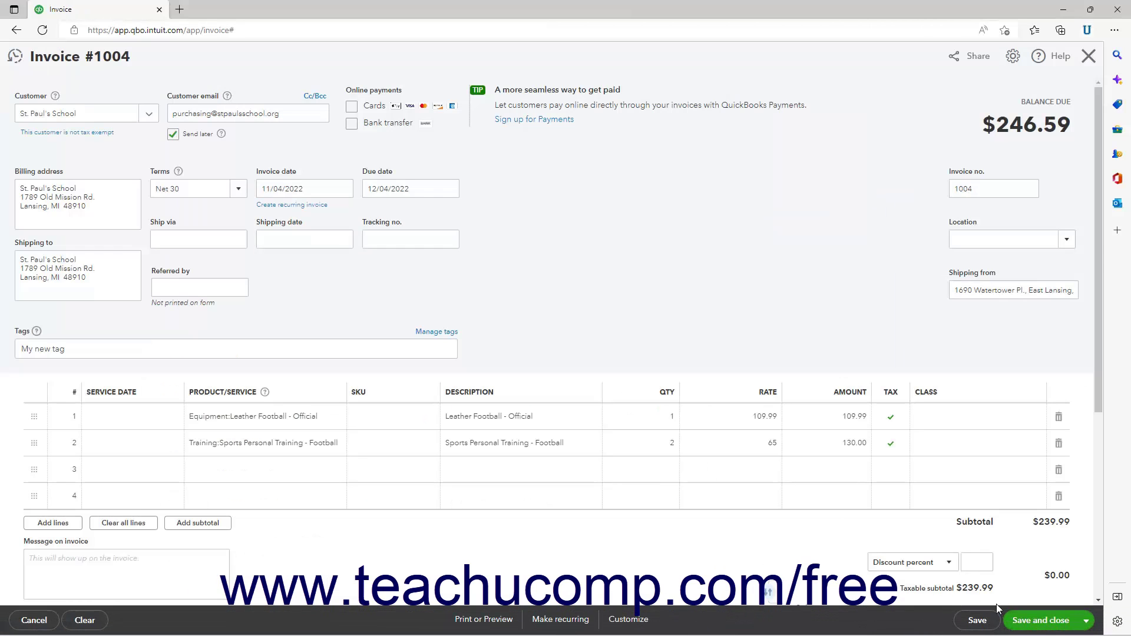
left_click(1086, 622)
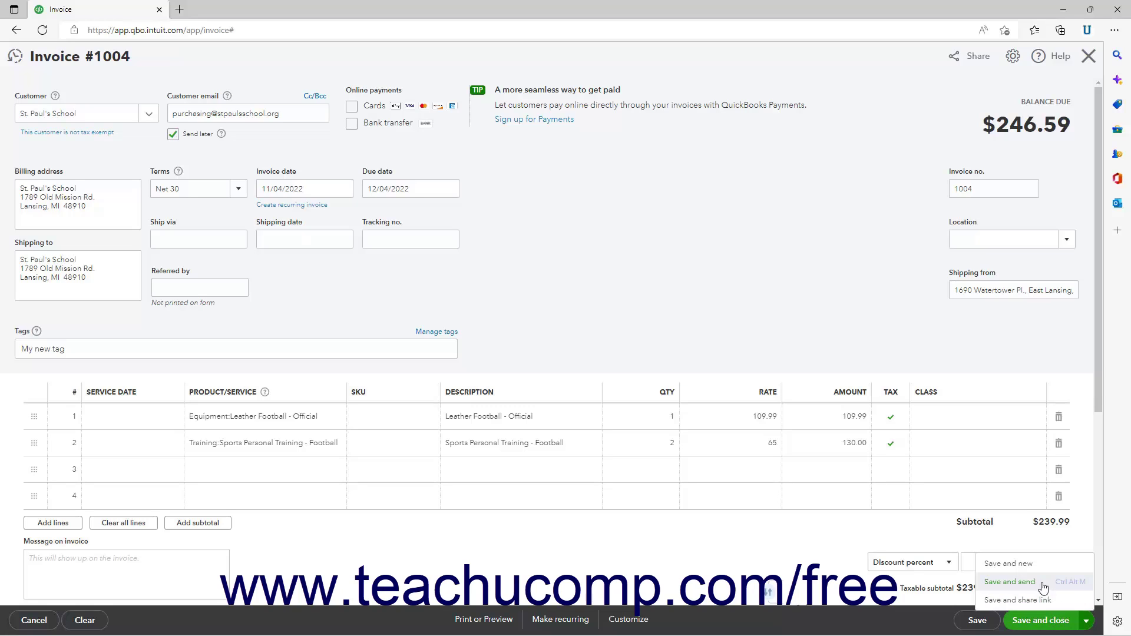
left_click(1086, 620)
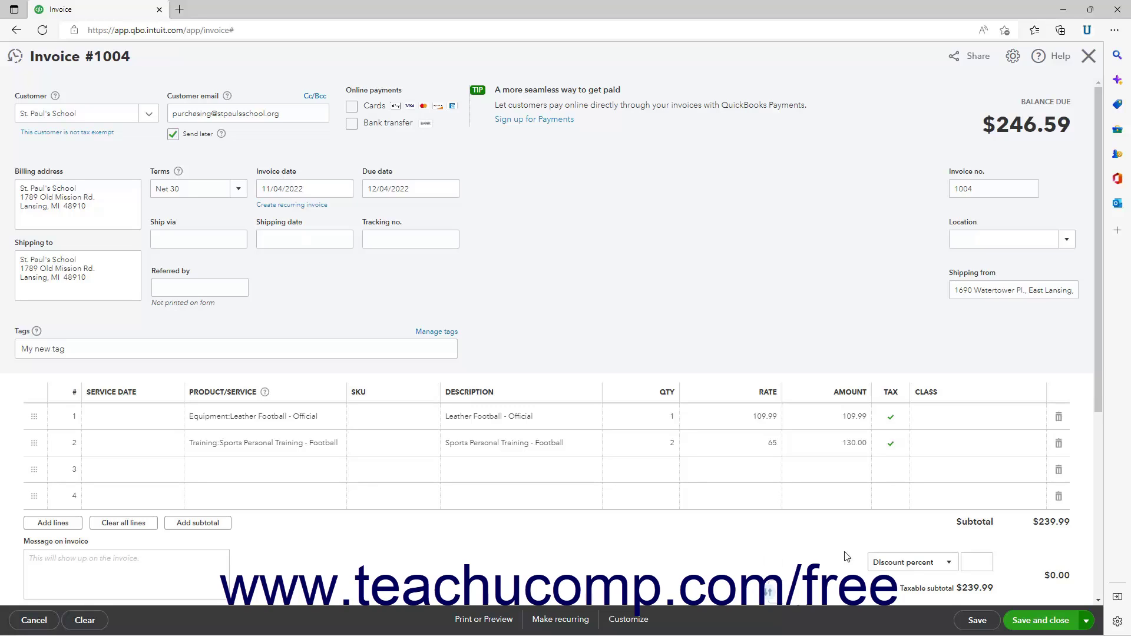
Compare the alternatives for saving and sending the old-layout invoice with the sending alternatives on the new-layout invoice
left_click(1086, 620)
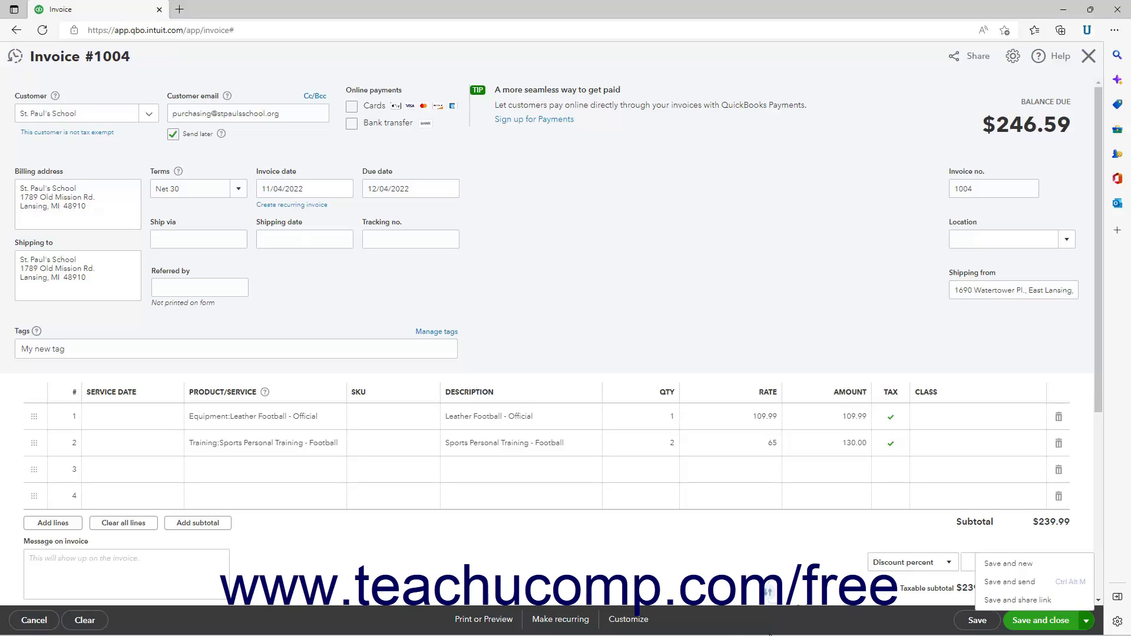
mouse_move(765, 635)
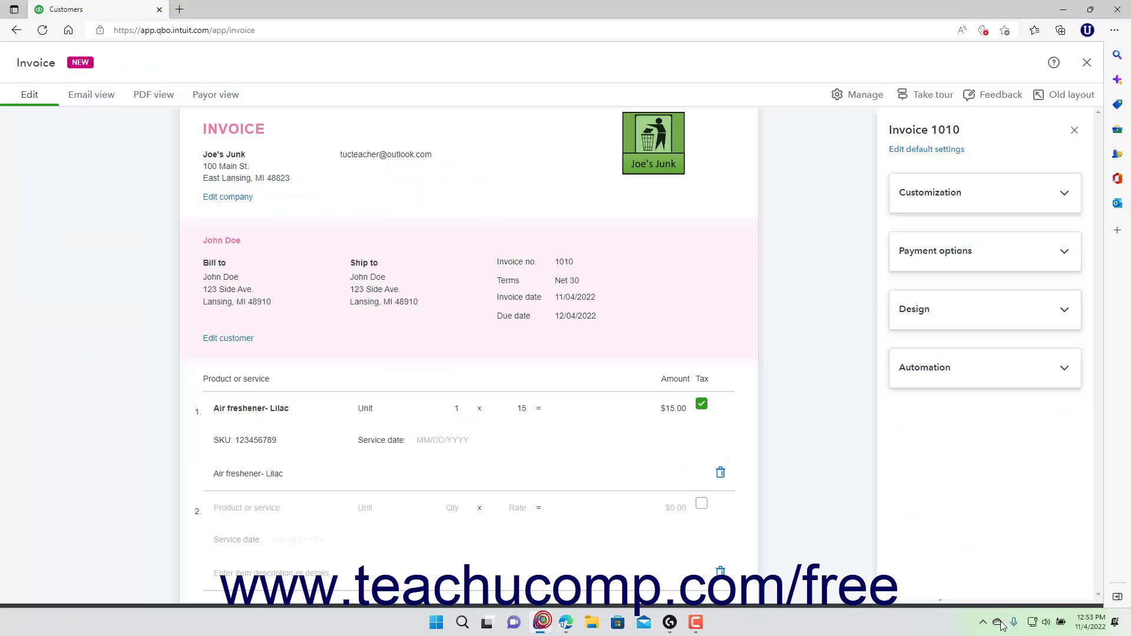
left_click(1082, 622)
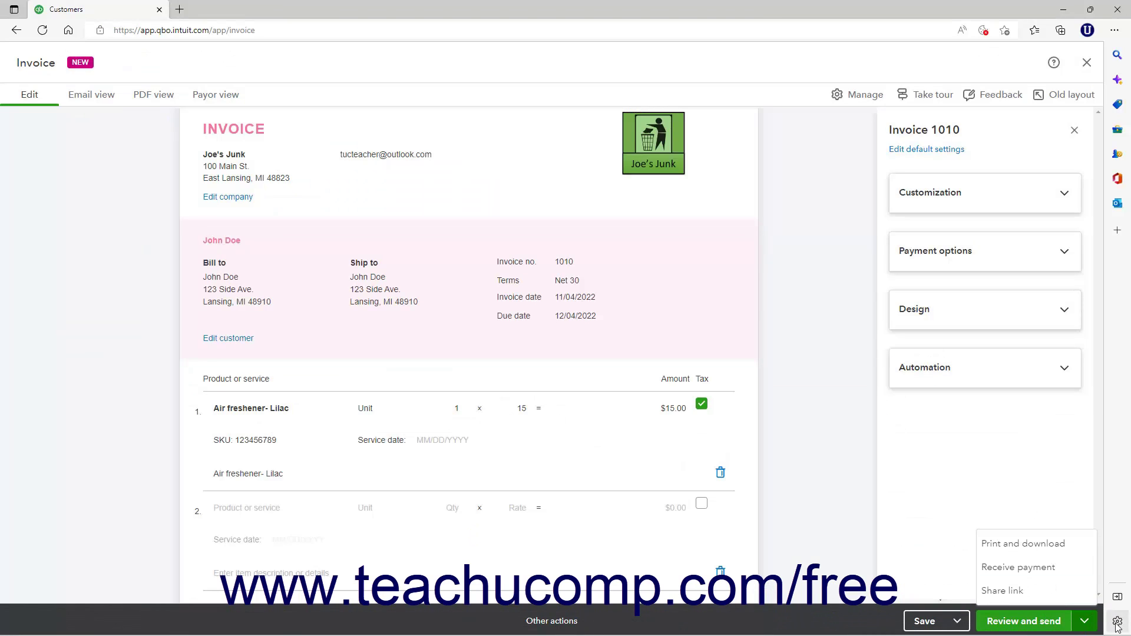
left_click(1084, 622)
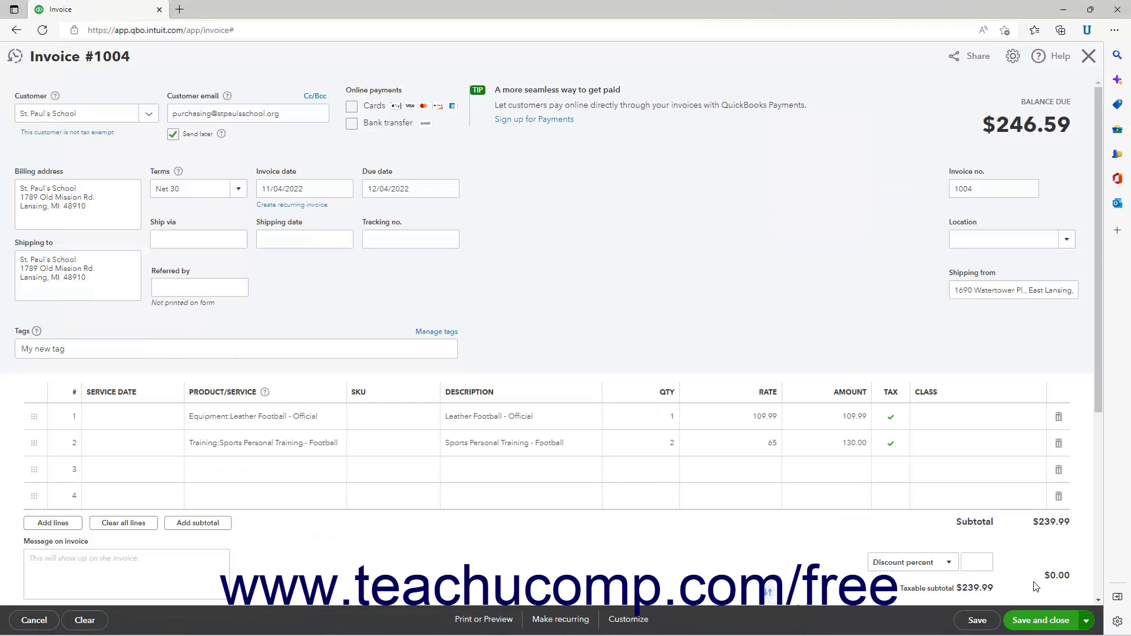
Save the old-layout invoice with the save-and-share-link option, copy the customer's invoice link and close the link dialog
left_click(1089, 622)
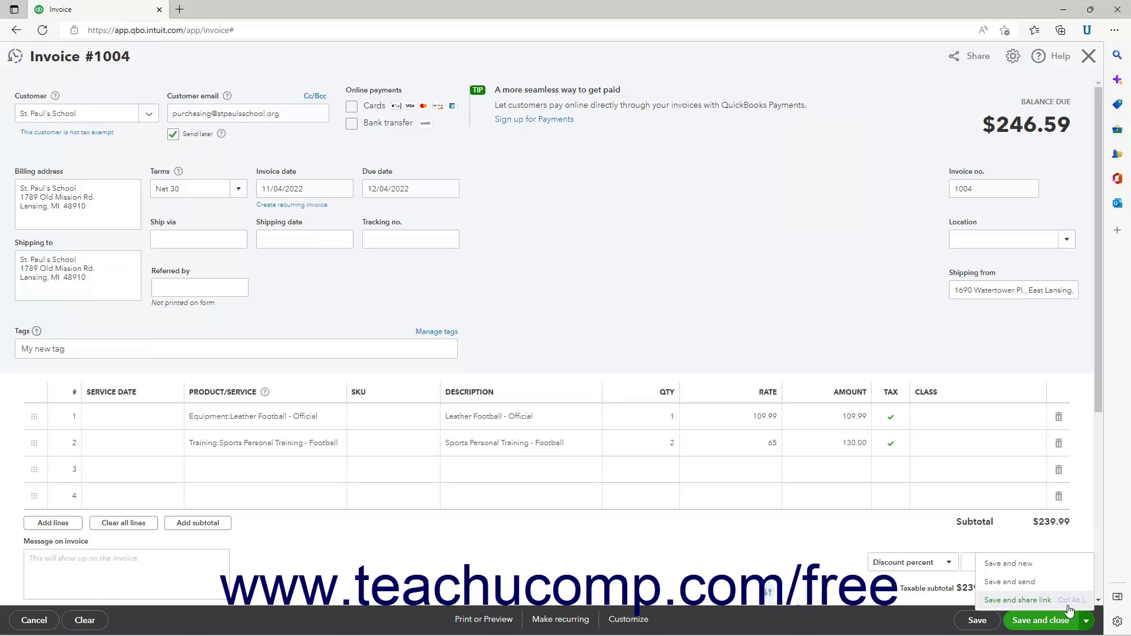
left_click(1017, 601)
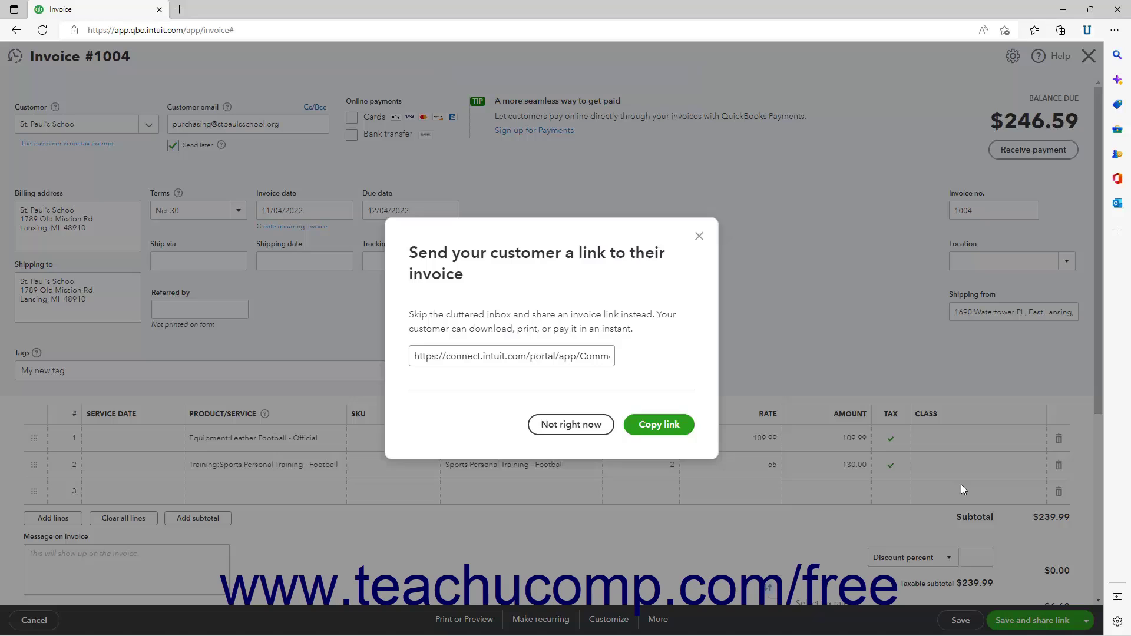
left_click(658, 426)
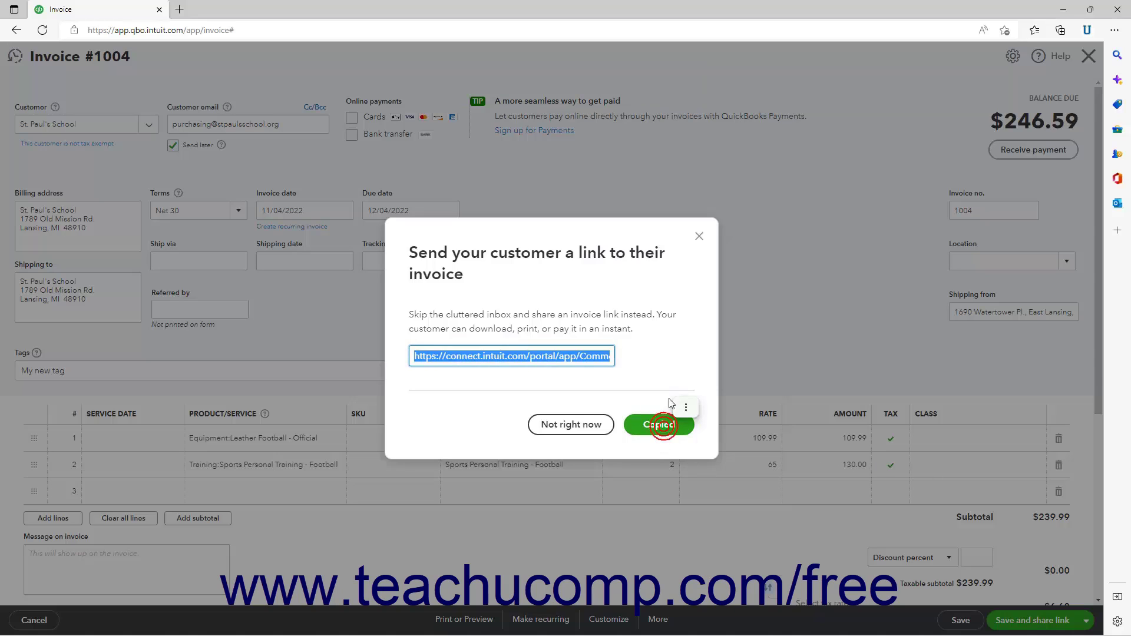
left_click(699, 236)
Review the sending alternatives on the new-layout invoice and exit the form without saving
mouse_move(628, 631)
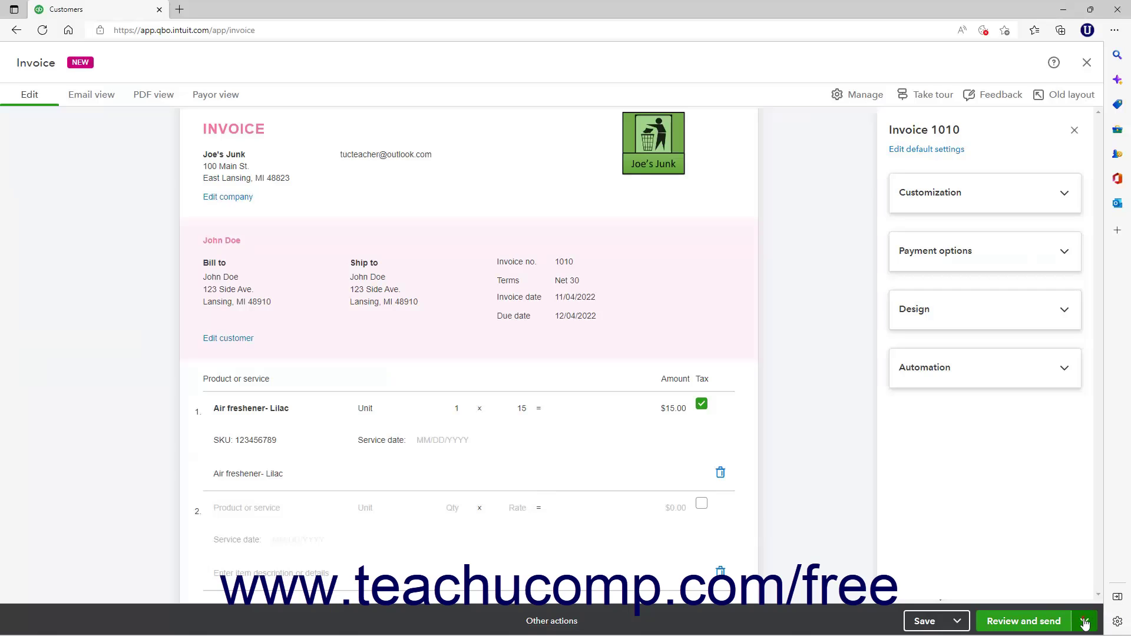
left_click(1084, 621)
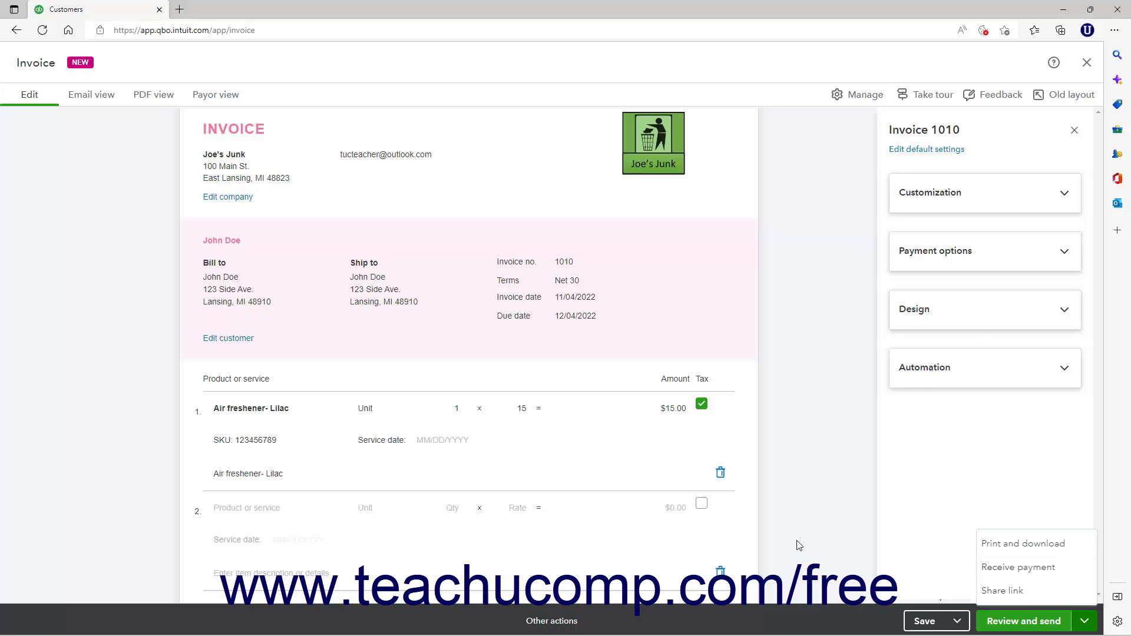
left_click(1085, 64)
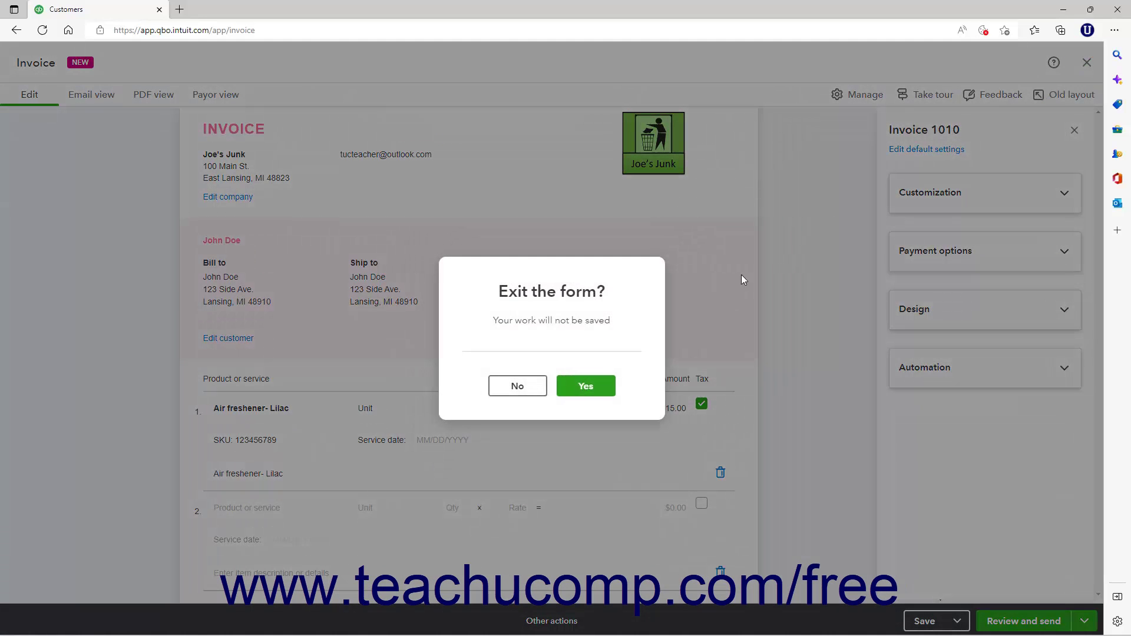
left_click(599, 393)
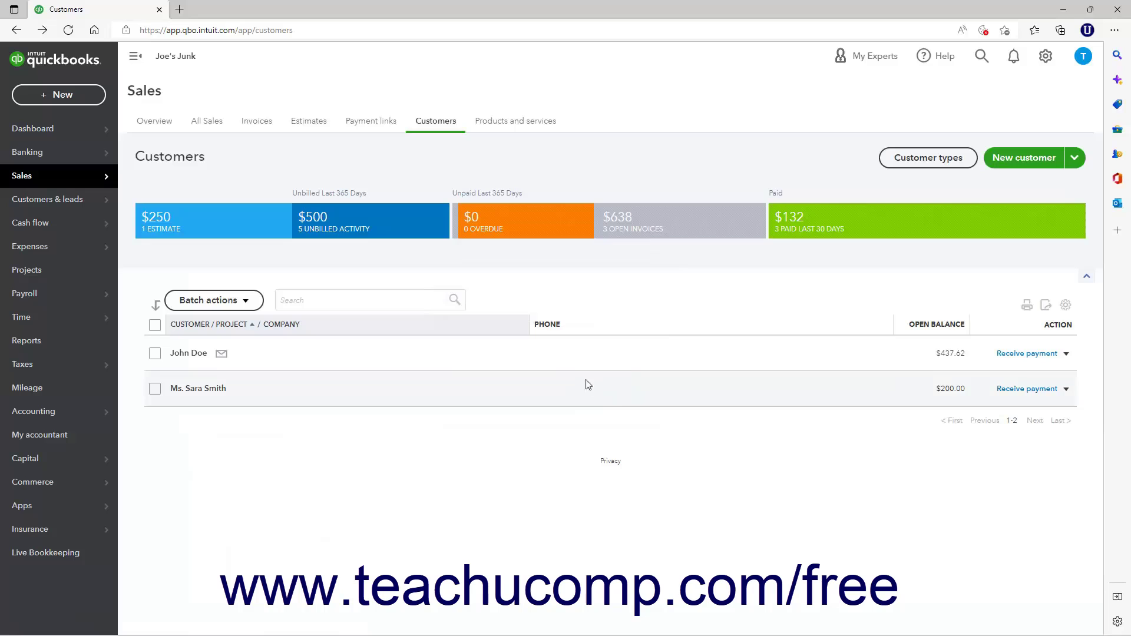
In the sales invoice list, select the 10/6/2022 invoice, review its additional actions and open it for editing
left_click(255, 126)
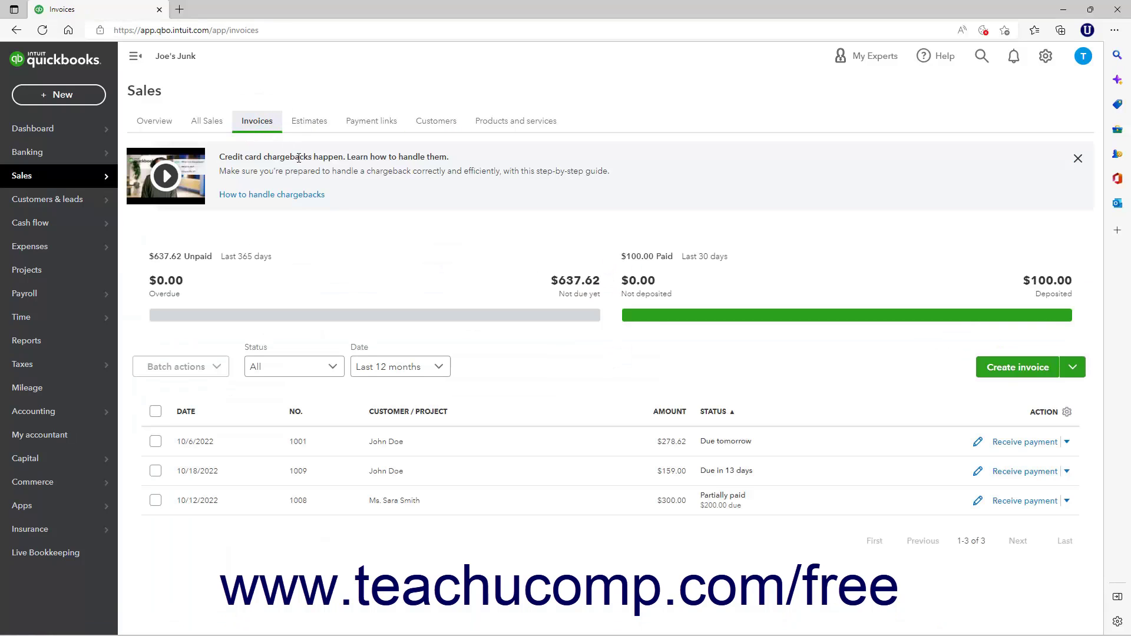
left_click(240, 446)
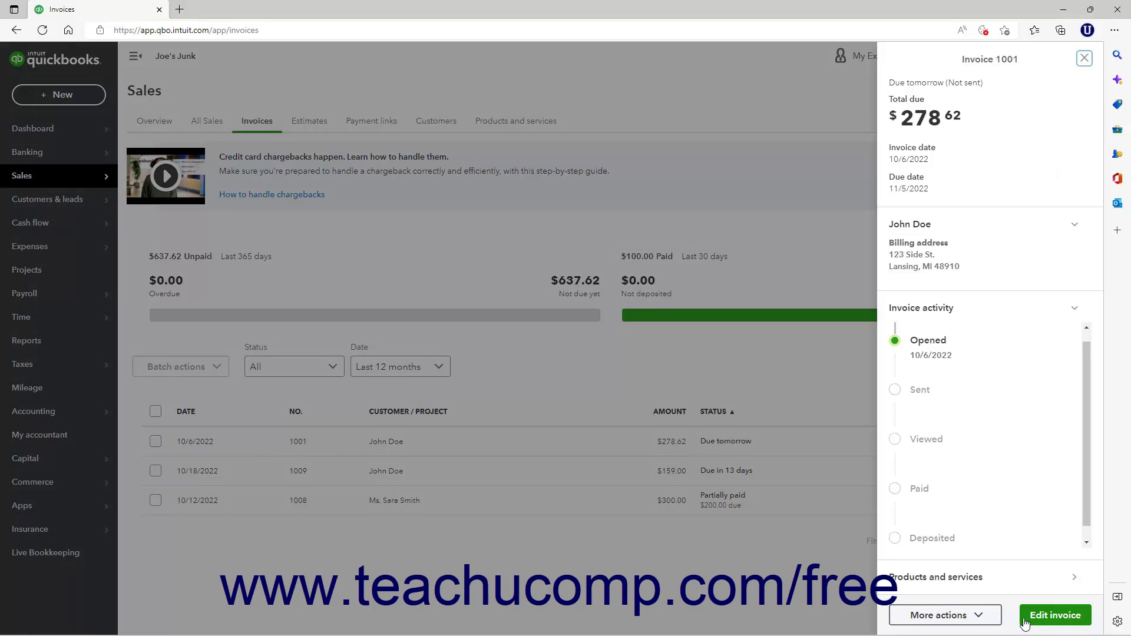
left_click(991, 623)
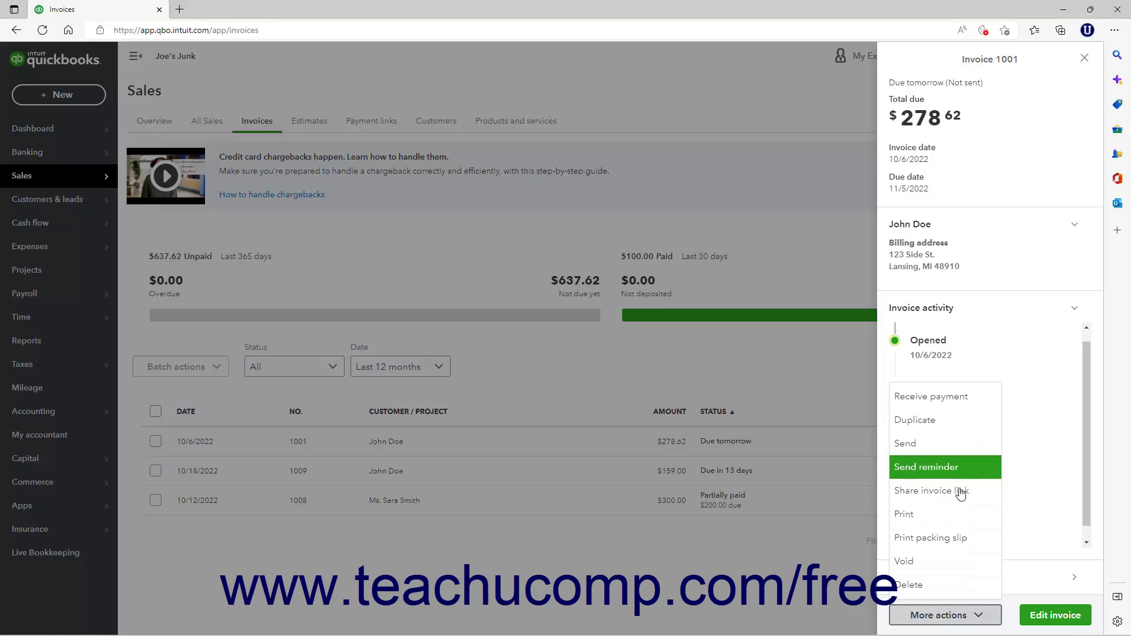
left_click(982, 618)
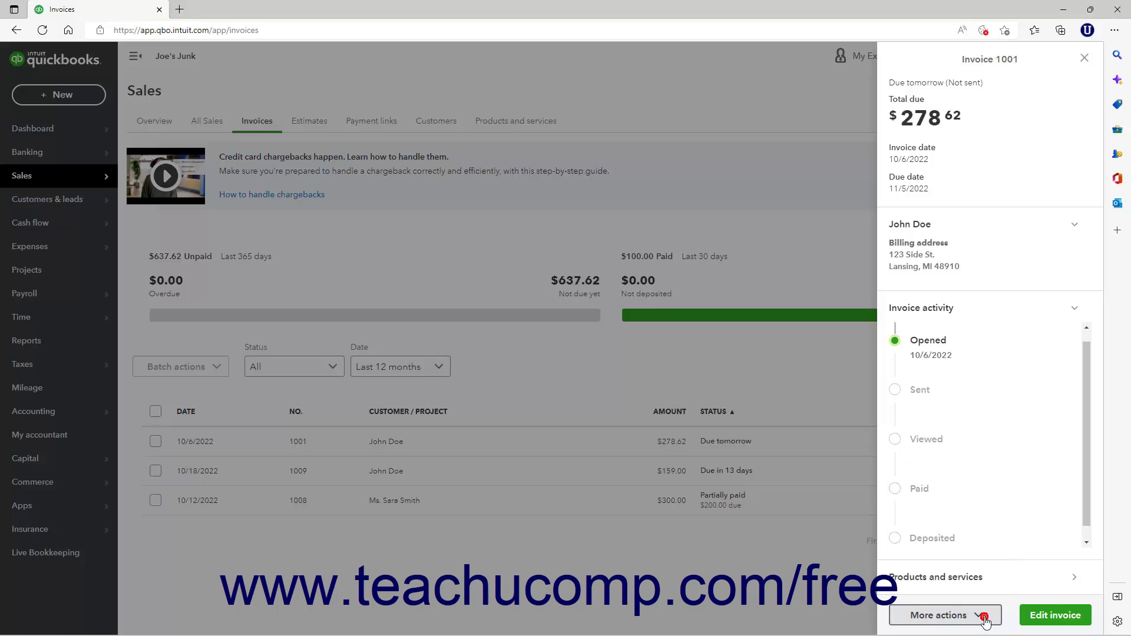
left_click(1049, 616)
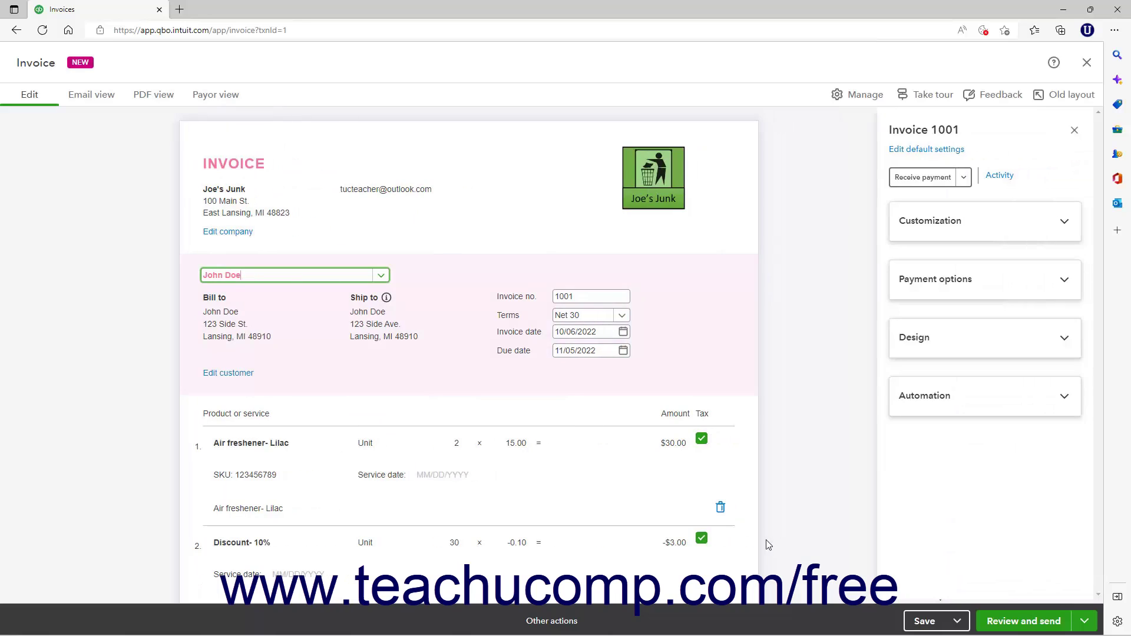
On the saved old-layout invoice, review the copy, void, delete and other additional actions, and return to the new-layout invoice
mouse_move(666, 632)
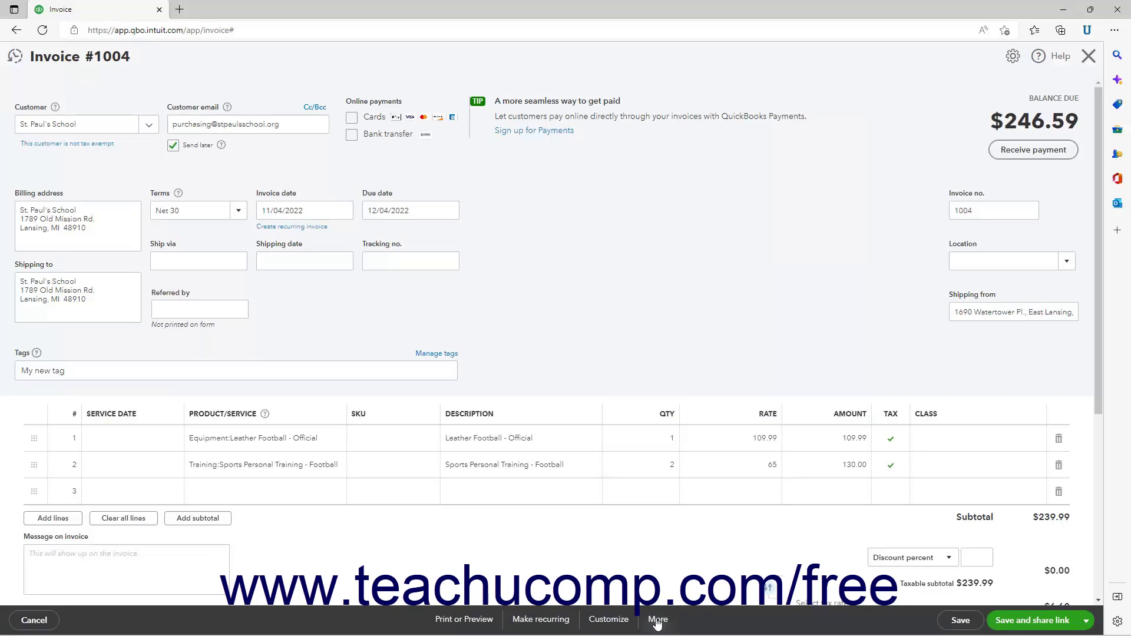
left_click(657, 622)
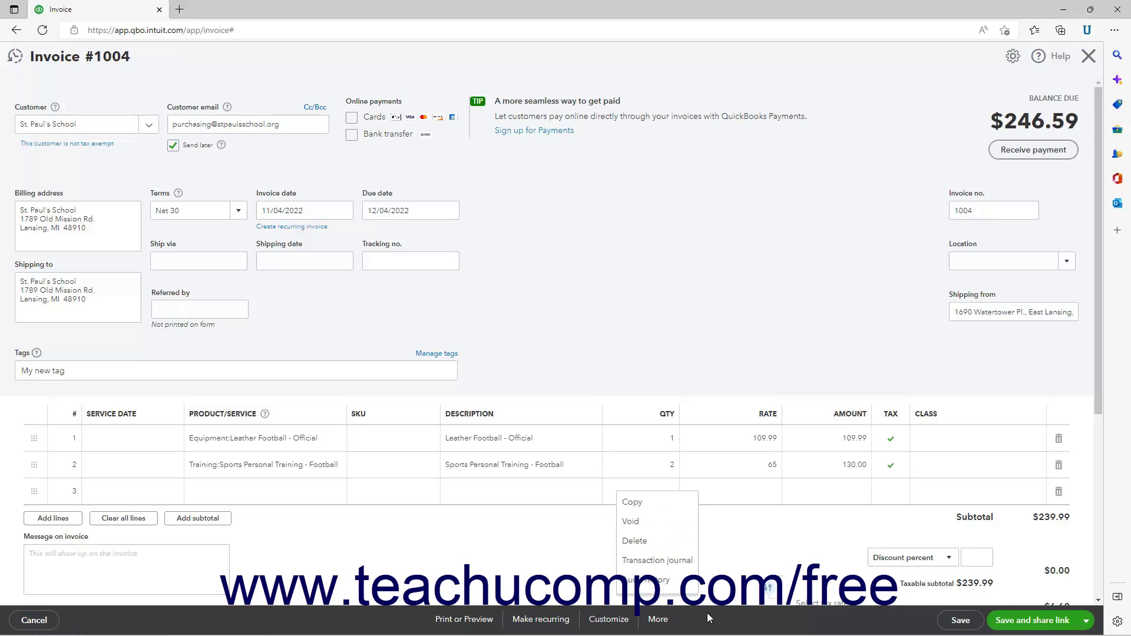
left_click(544, 625)
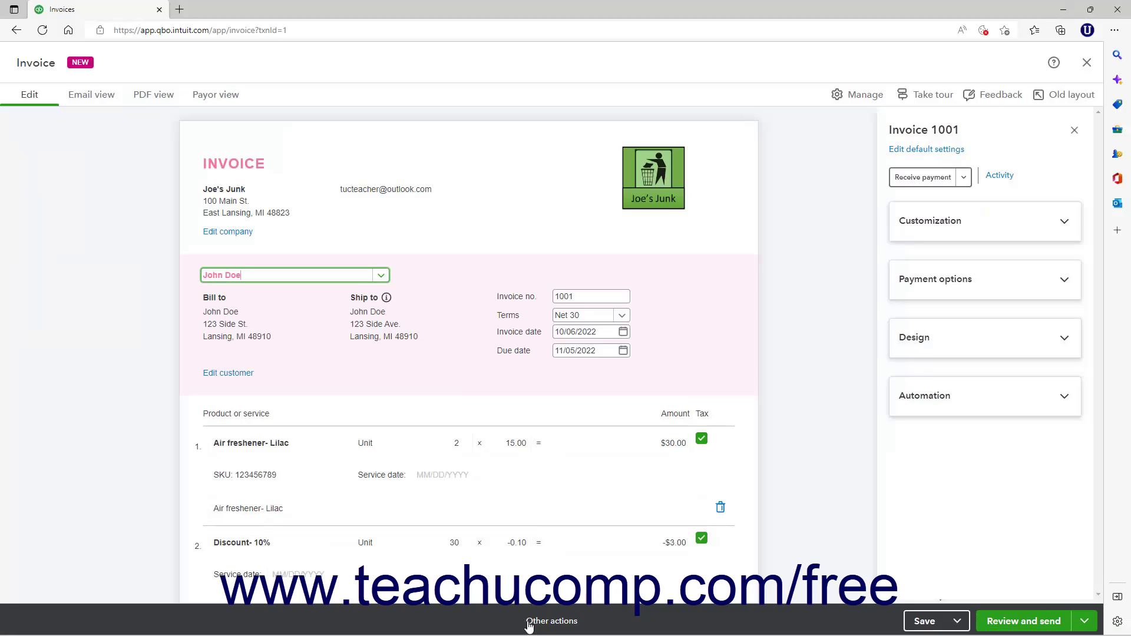
Review the other actions on the existing new-layout invoice, including copy, delete and void, and exit the form without saving
left_click(529, 626)
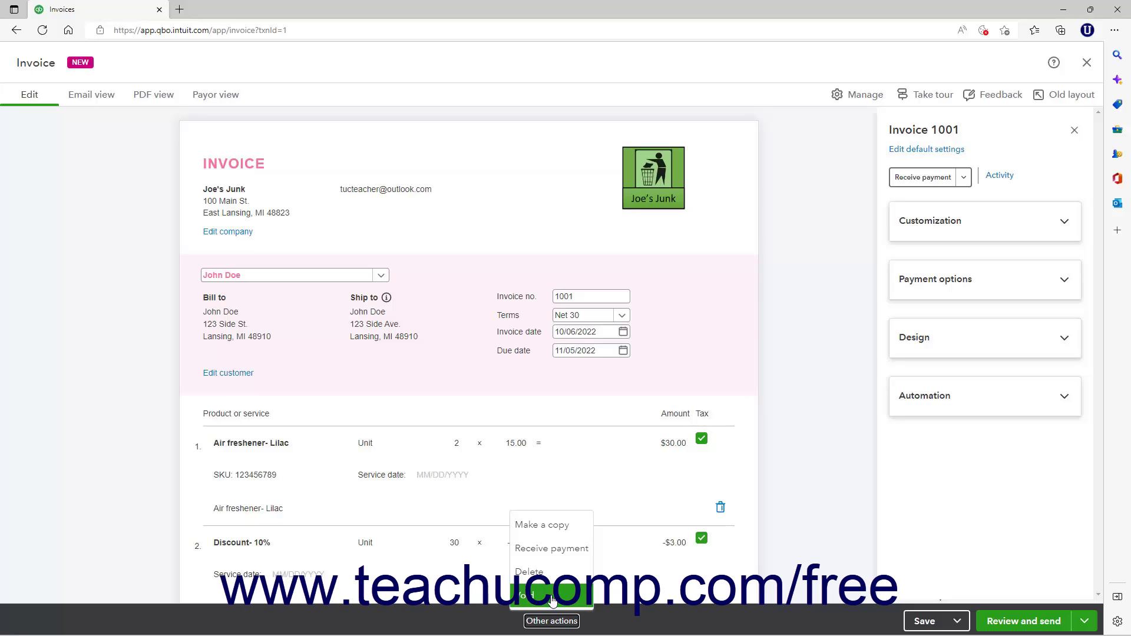
left_click(670, 621)
left_click(1086, 63)
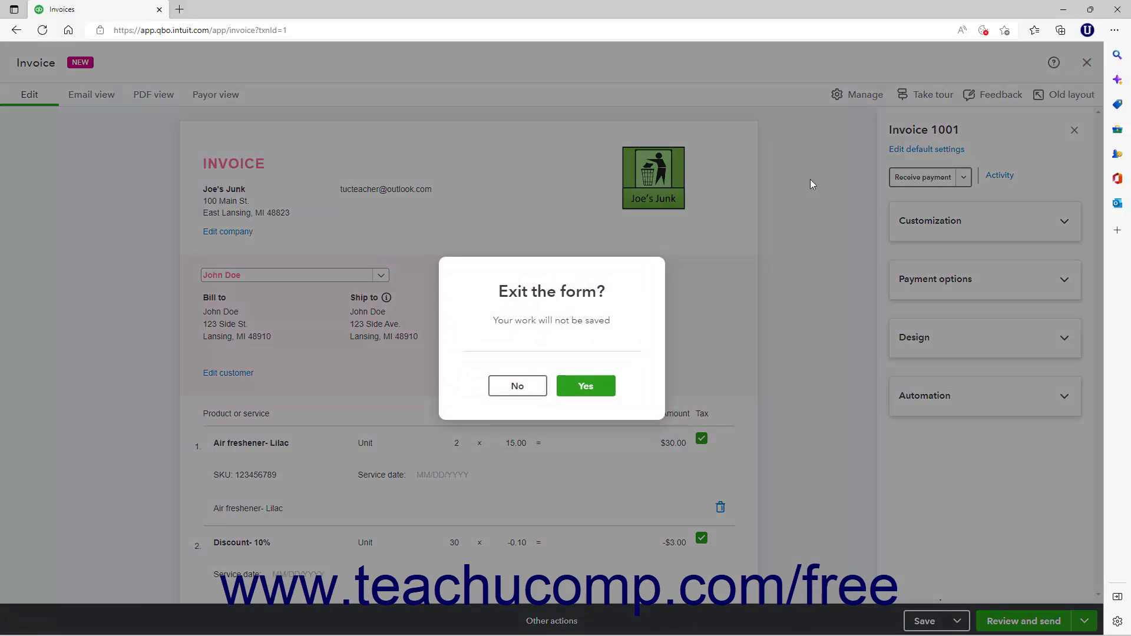
left_click(585, 386)
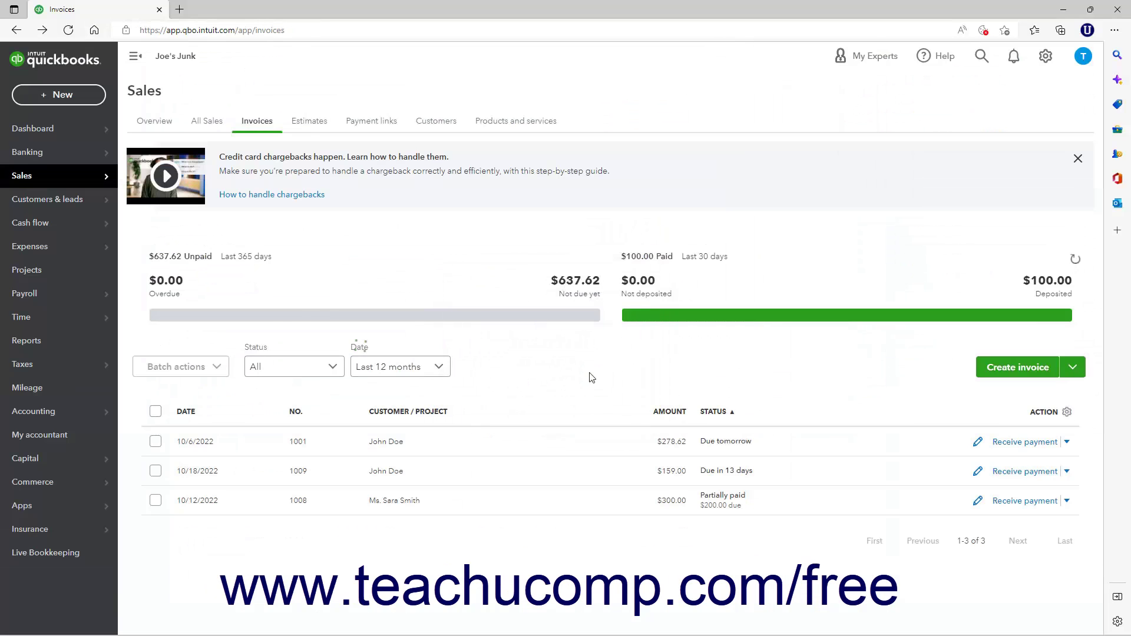